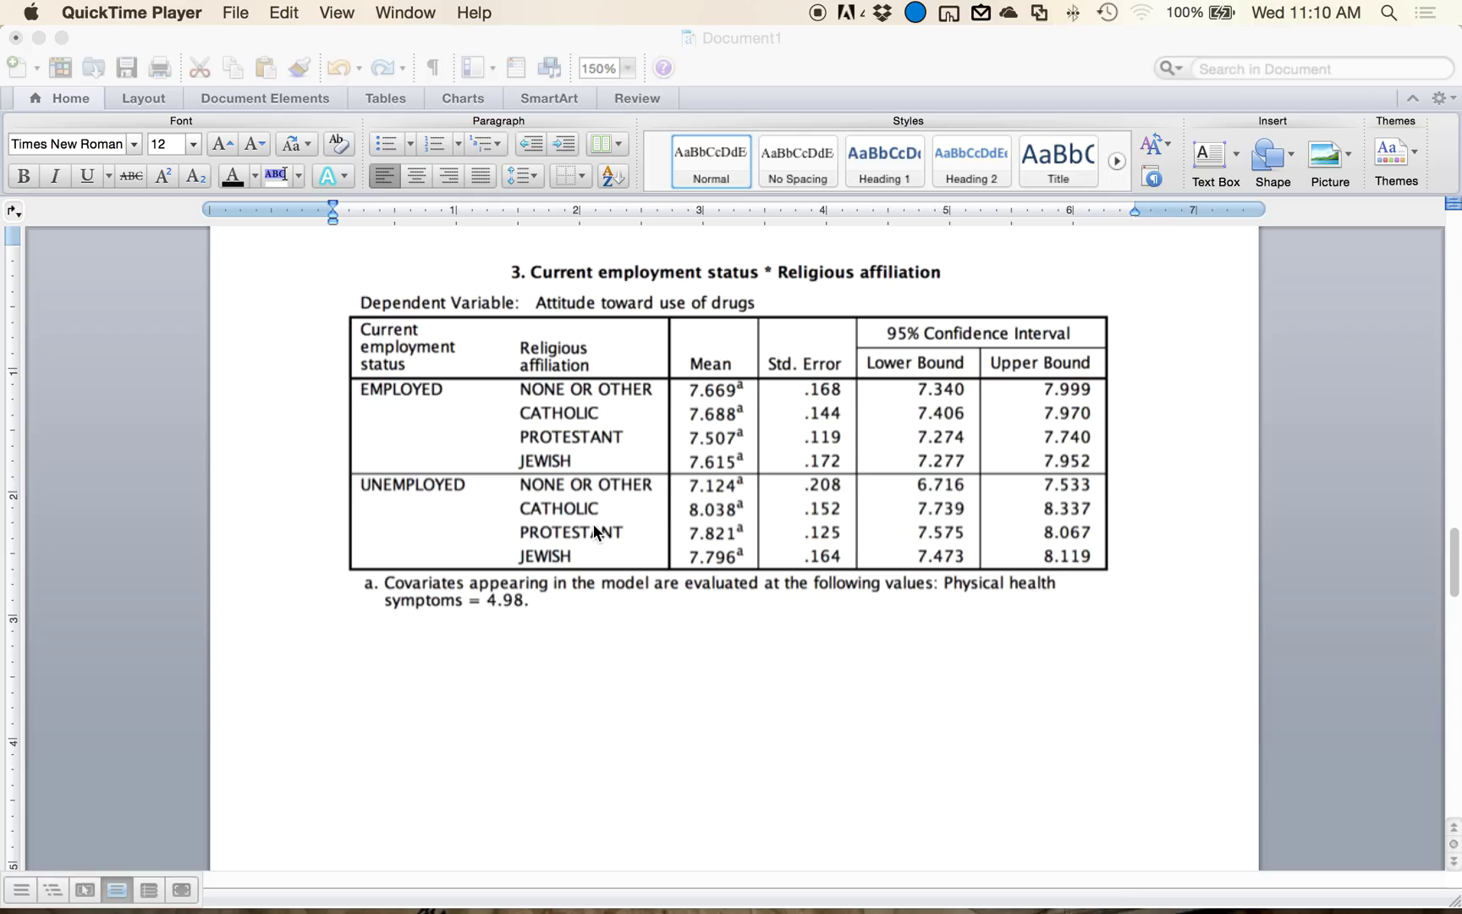
Step: Insert a 2-D clustered column chart in the document below the employment status by religious affiliation table
{"action": "left_click", "coordinate": [633, 722]}
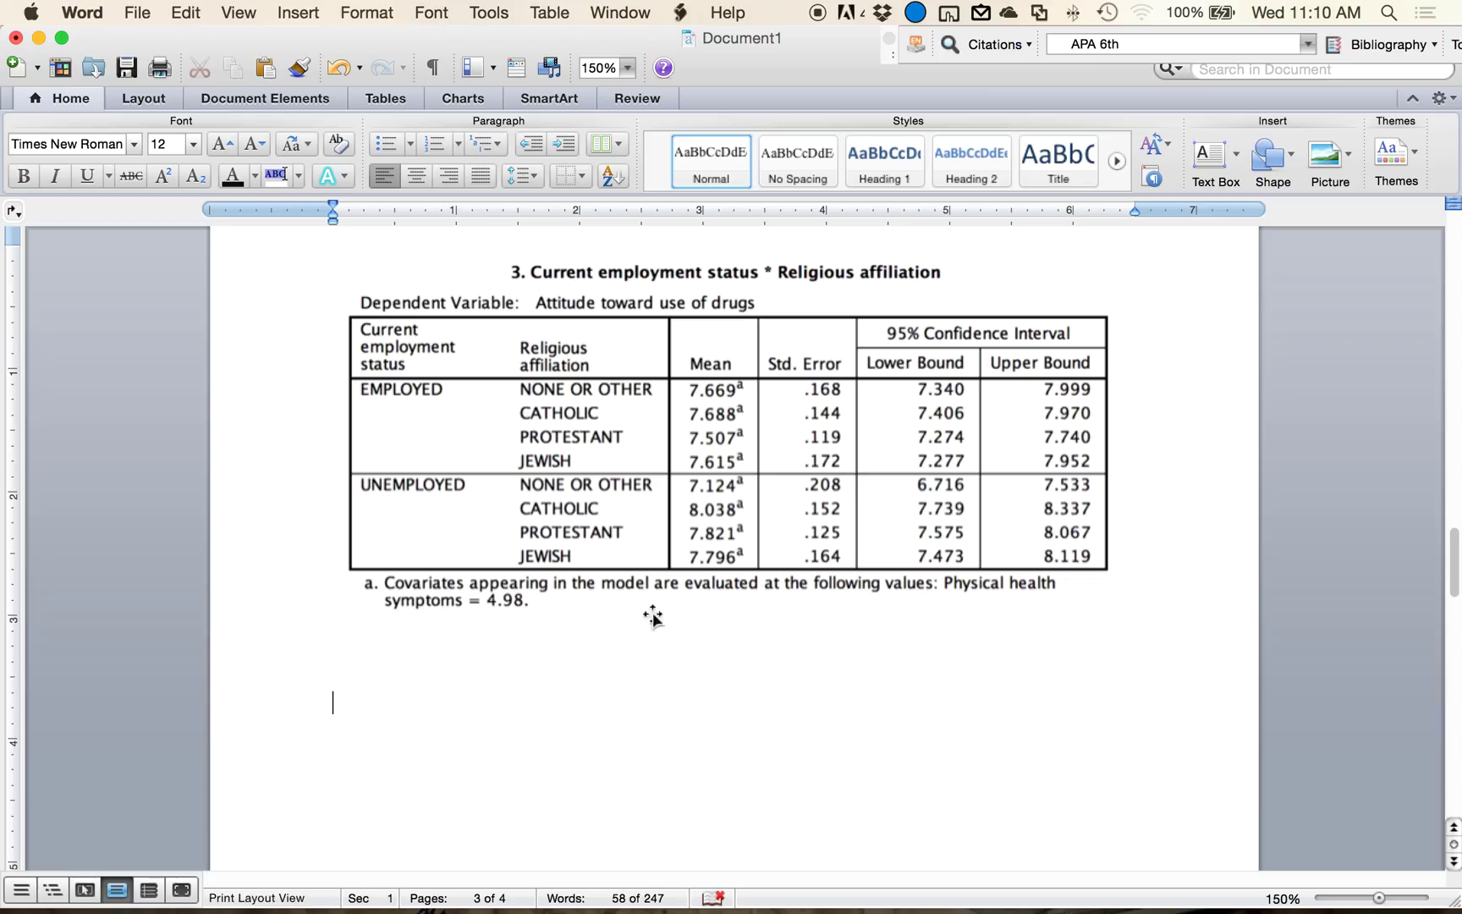
{"action": "left_click", "coordinate": [487, 101]}
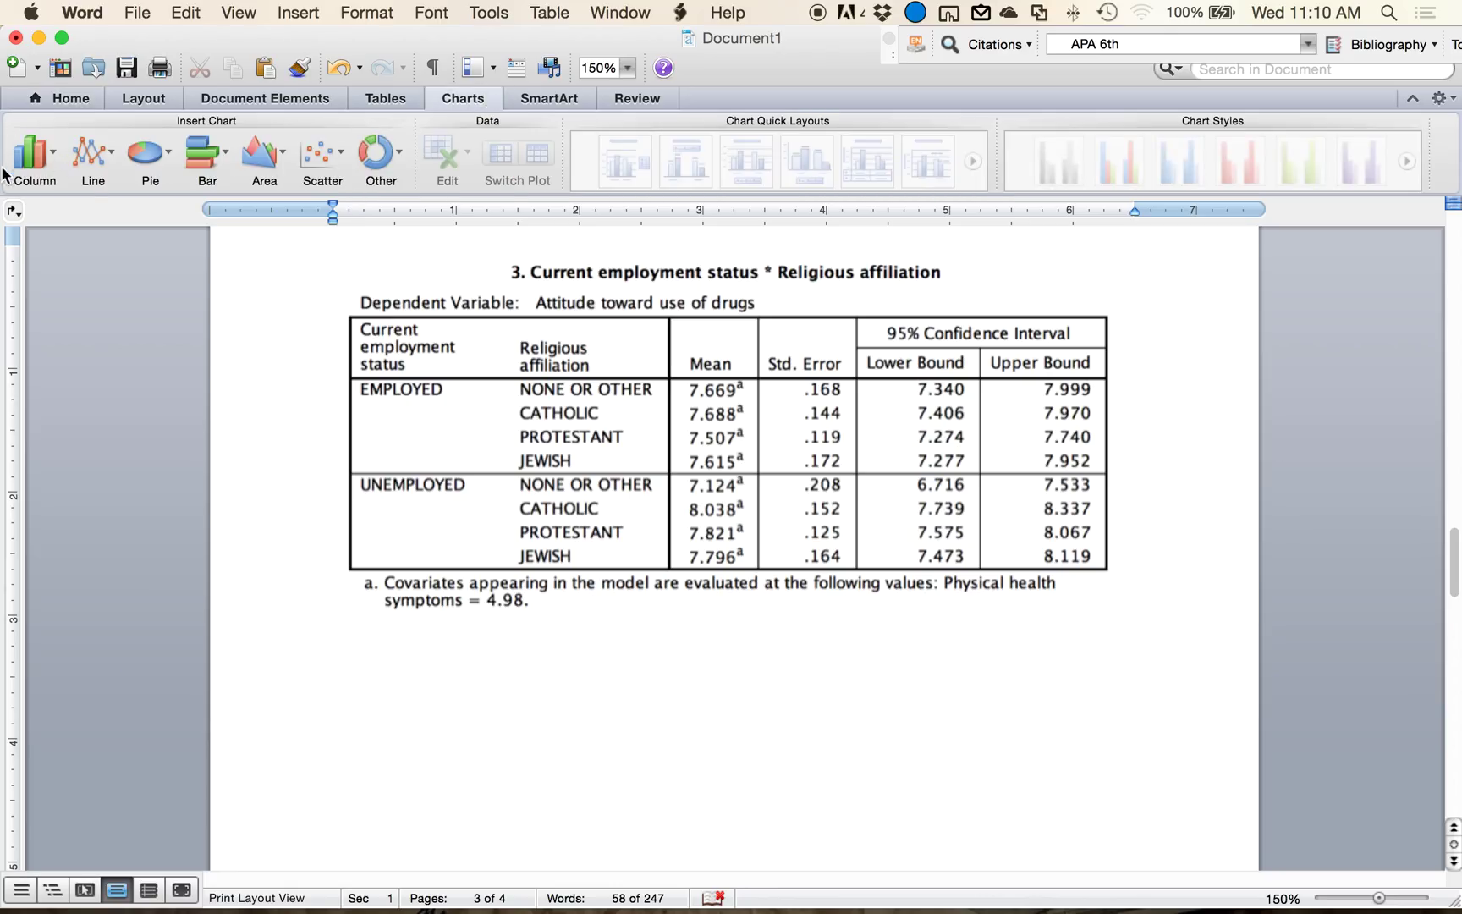
{"action": "left_click", "coordinate": [24, 170]}
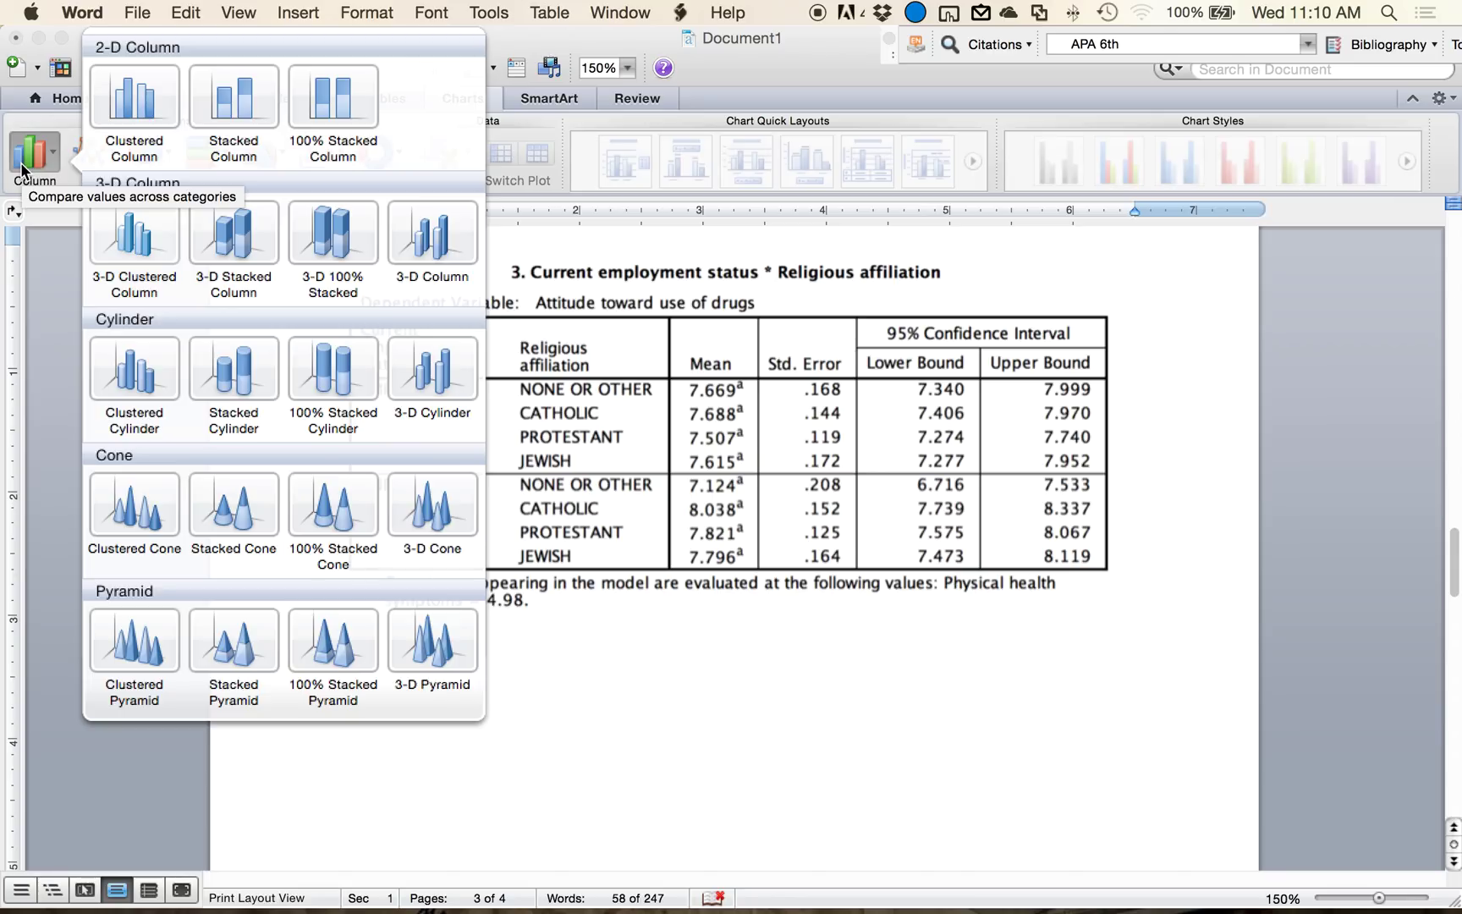
{"action": "left_click", "coordinate": [124, 105]}
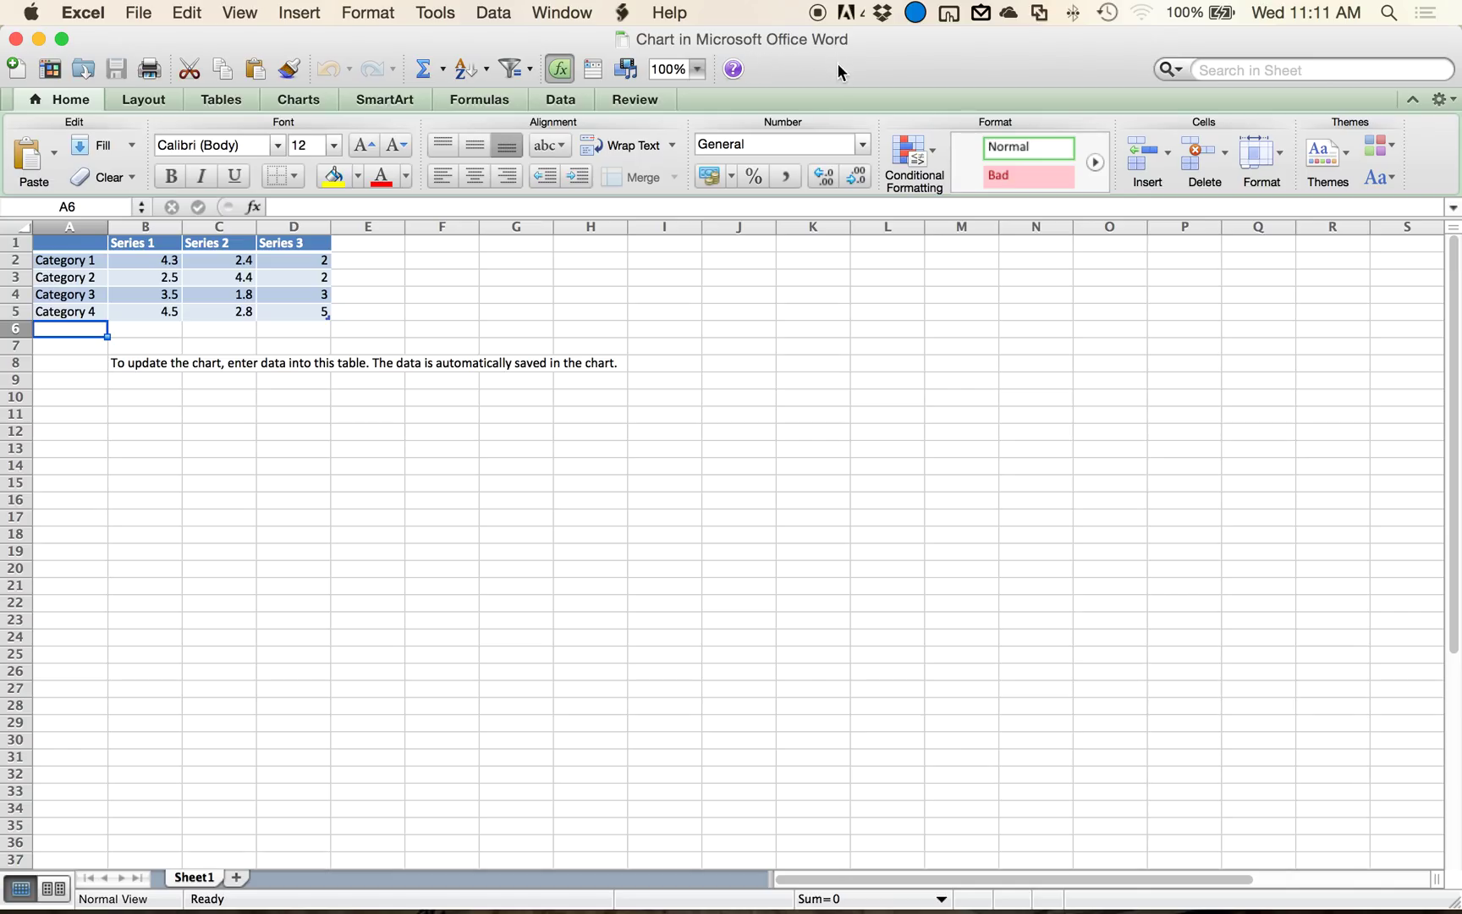
Step: Shrink the chart data range to columns A through C, leaving out the Series 3 column
{"action": "mouse_move", "coordinate": [119, 909]}
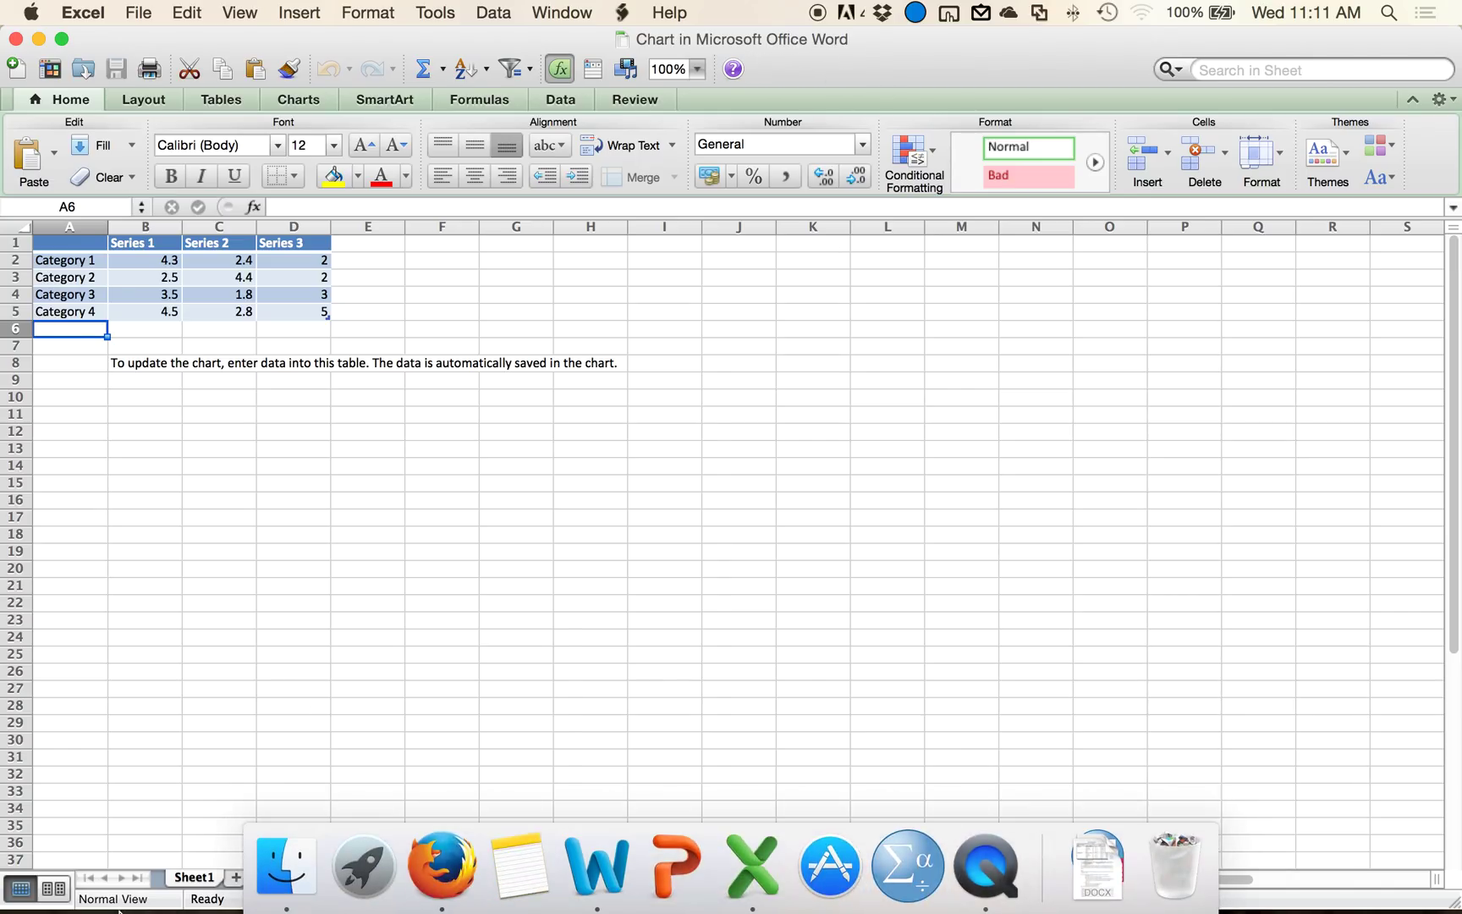
{"action": "left_click", "coordinate": [298, 99]}
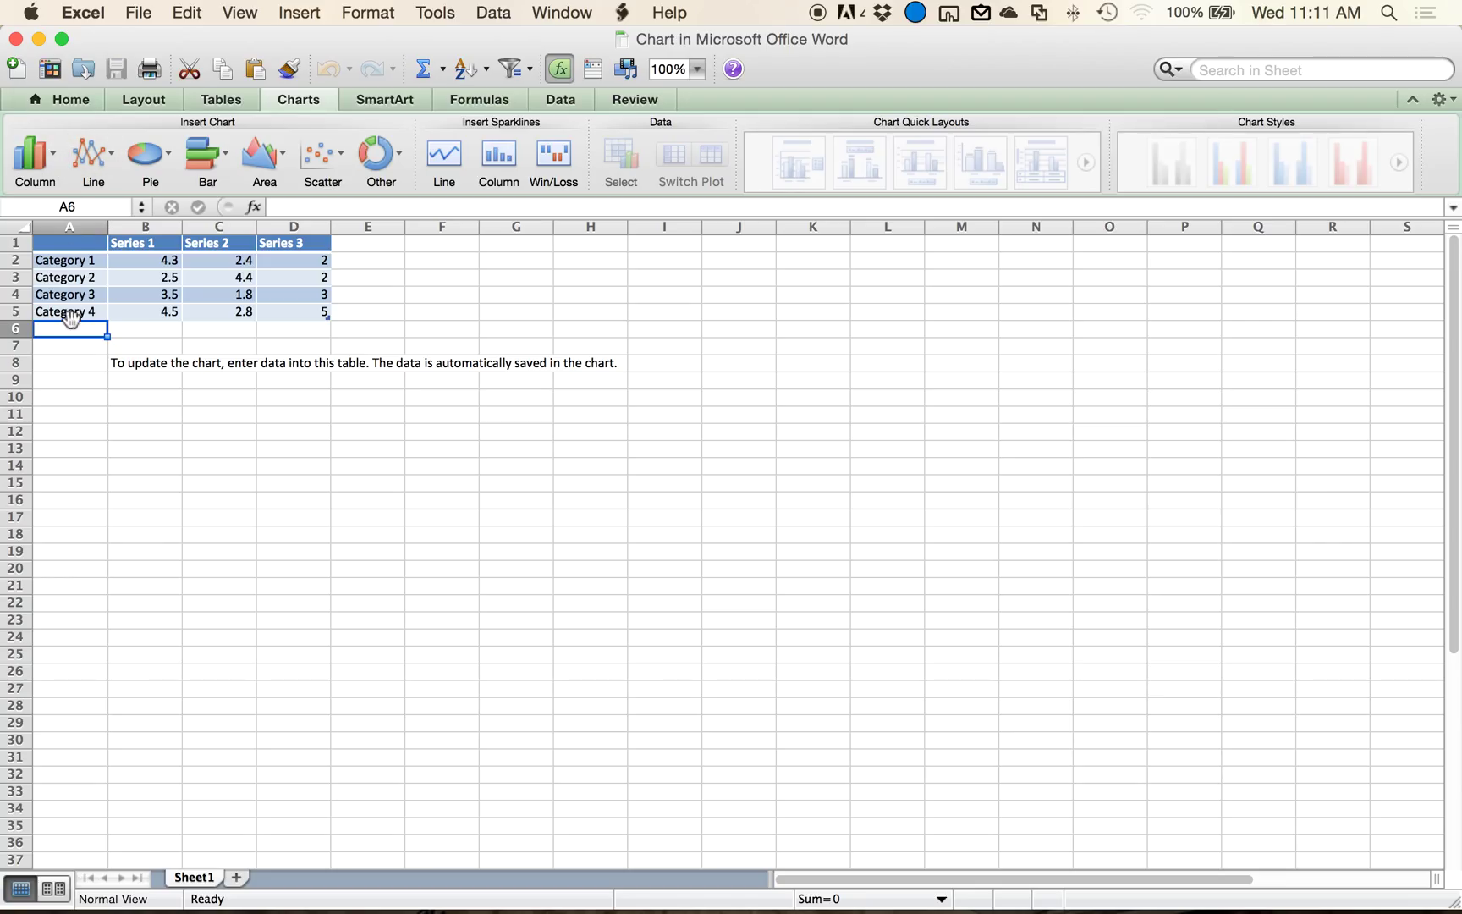
{"action": "key", "text": "super+shift+p"}
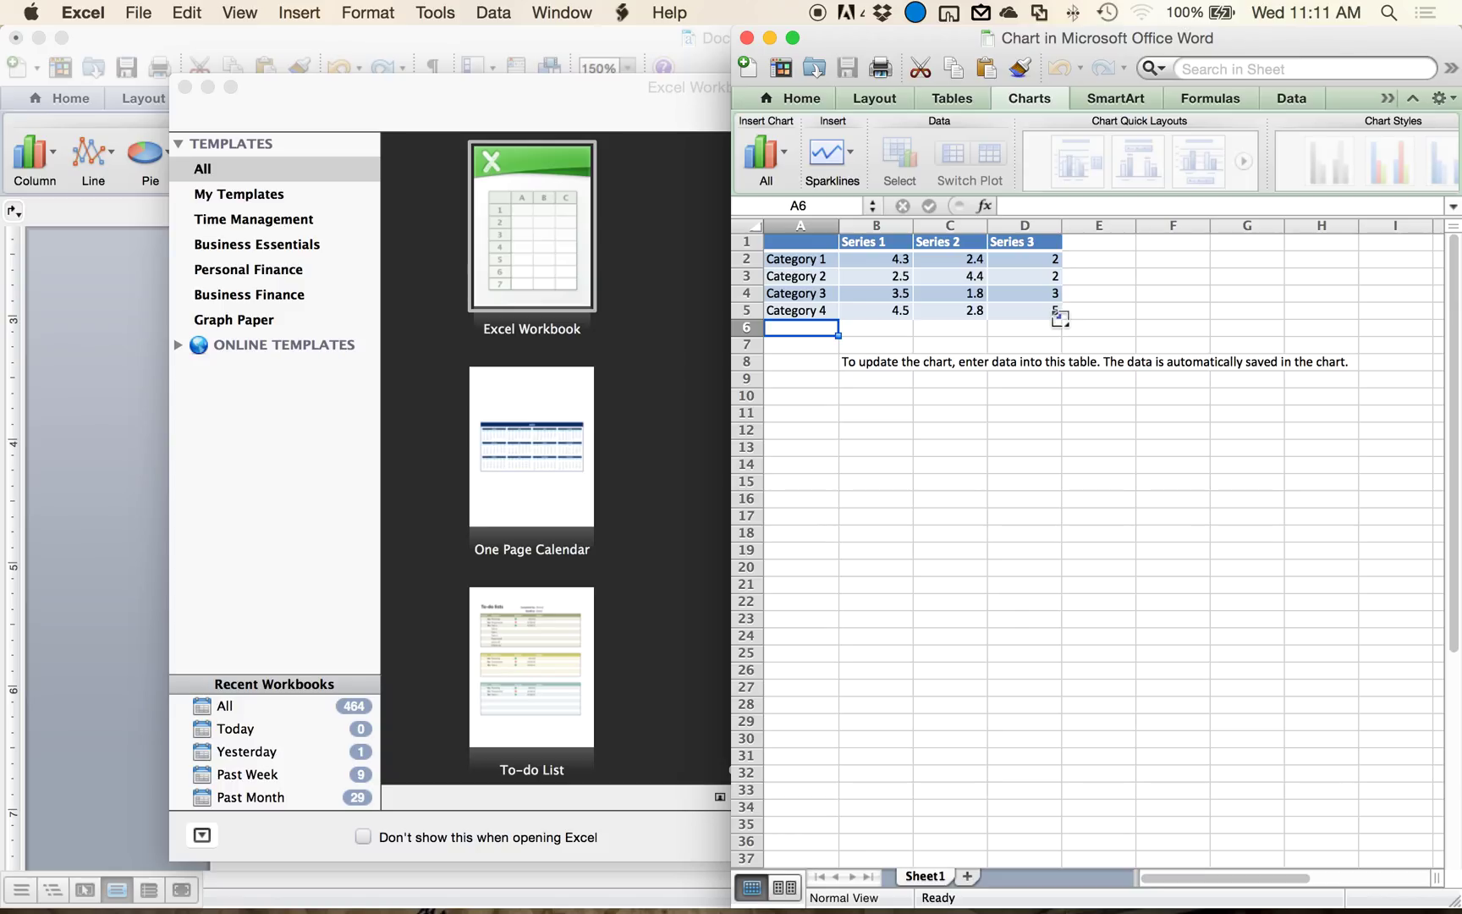
{"action": "left_click_drag", "start_coordinate": [1060, 319], "coordinate": [1007, 323]}
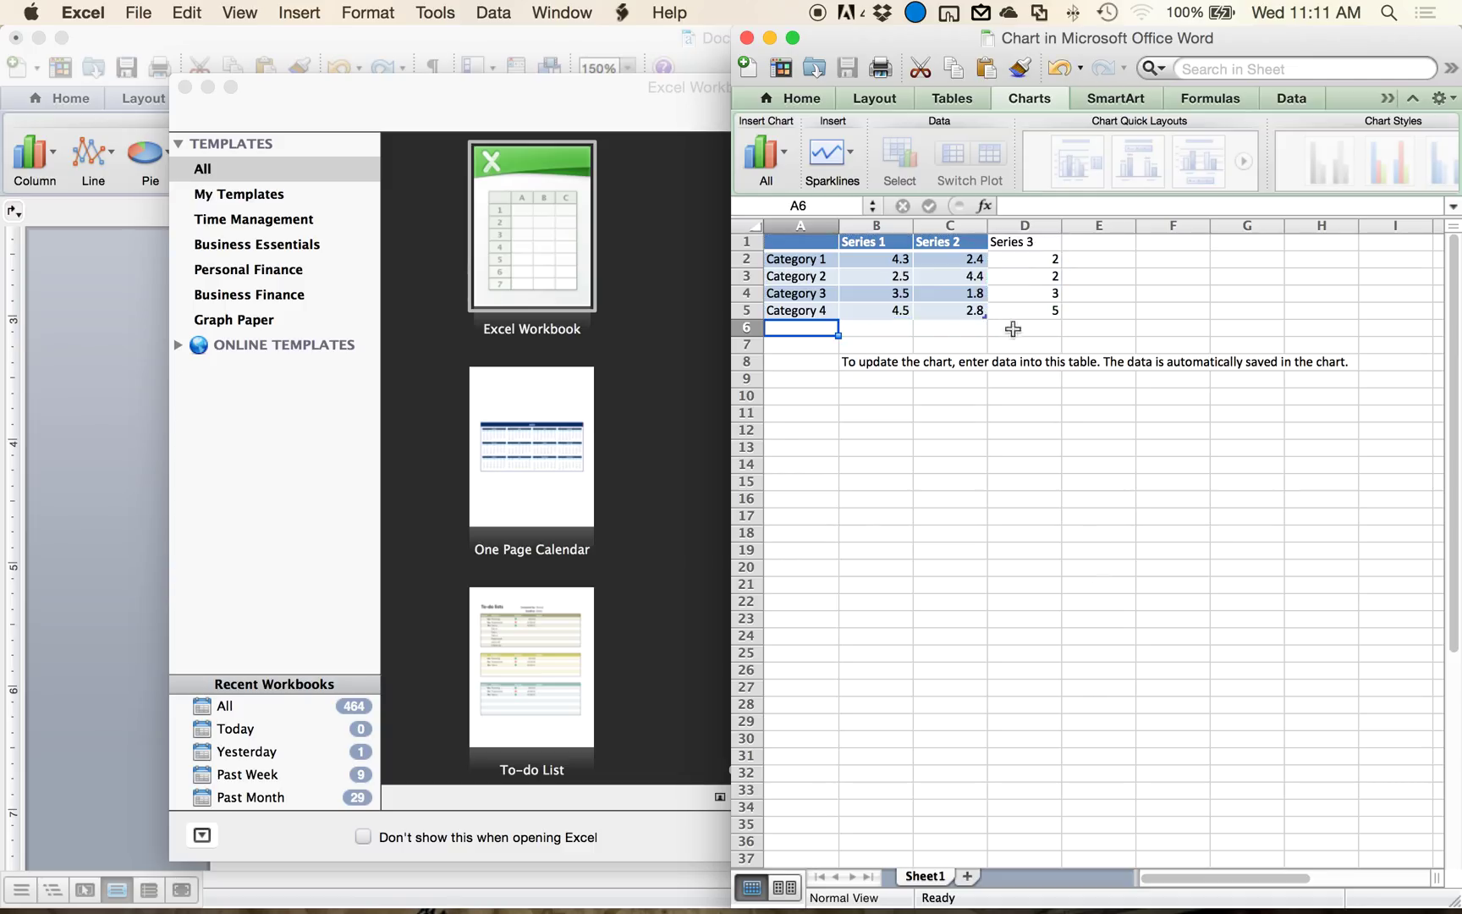
{"action": "mouse_move", "coordinate": [987, 318]}
{"action": "left_mouse_down"}
{"action": "mouse_move", "coordinate": [1066, 368]}
{"action": "mouse_move", "coordinate": [1003, 329]}
{"action": "left_mouse_up"}
Step: Dismiss the Excel template gallery and close the blank workbook
{"action": "left_click", "coordinate": [302, 525]}
{"action": "left_click", "coordinate": [1086, 837]}
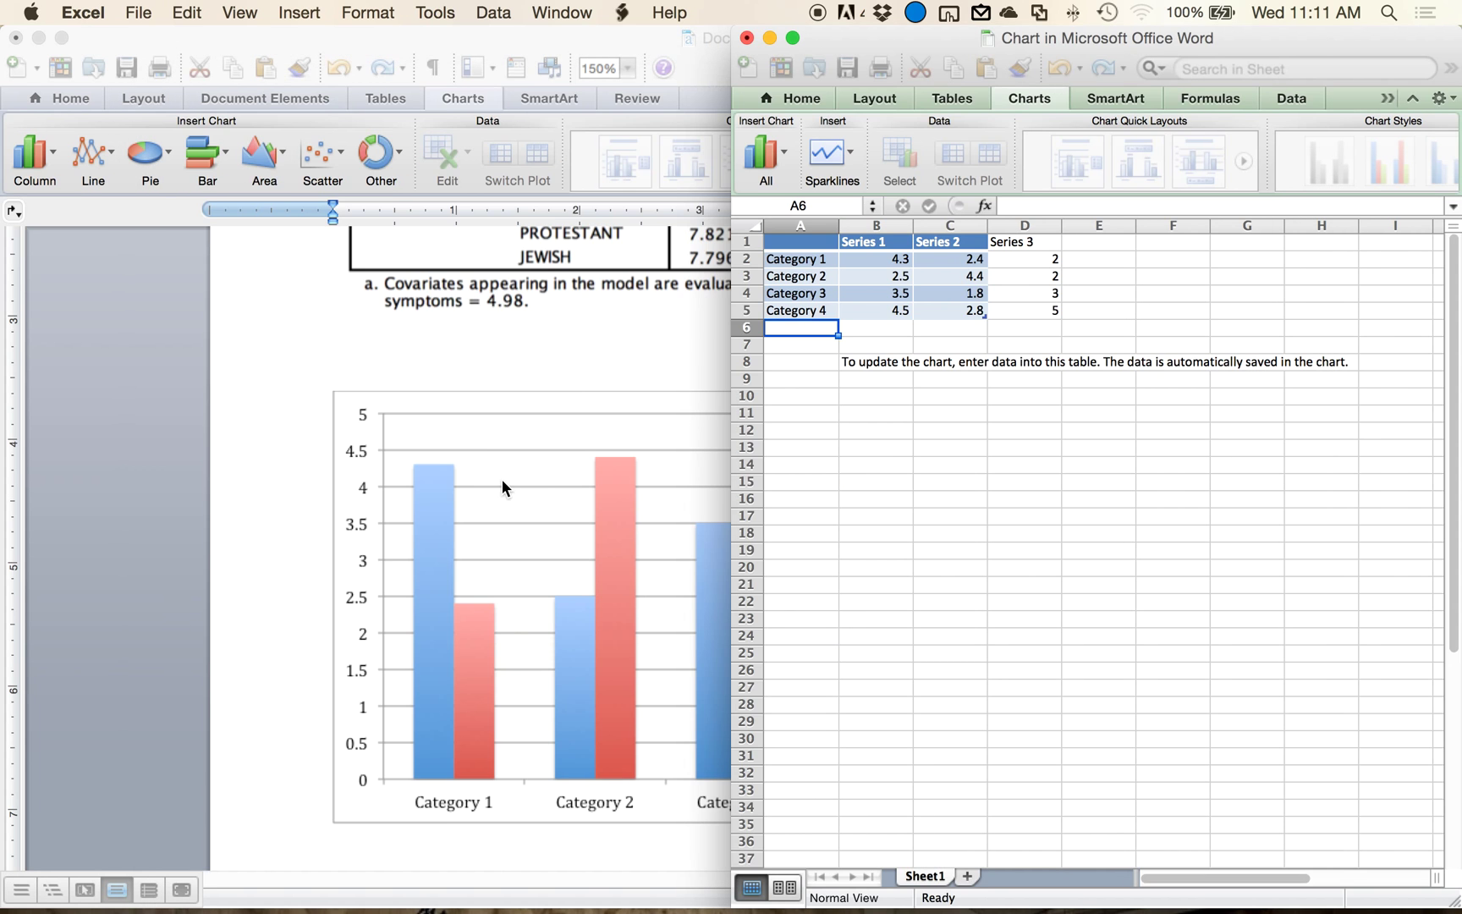
{"action": "mouse_move", "coordinate": [21, 30]}
{"action": "left_click", "coordinate": [149, 407]}
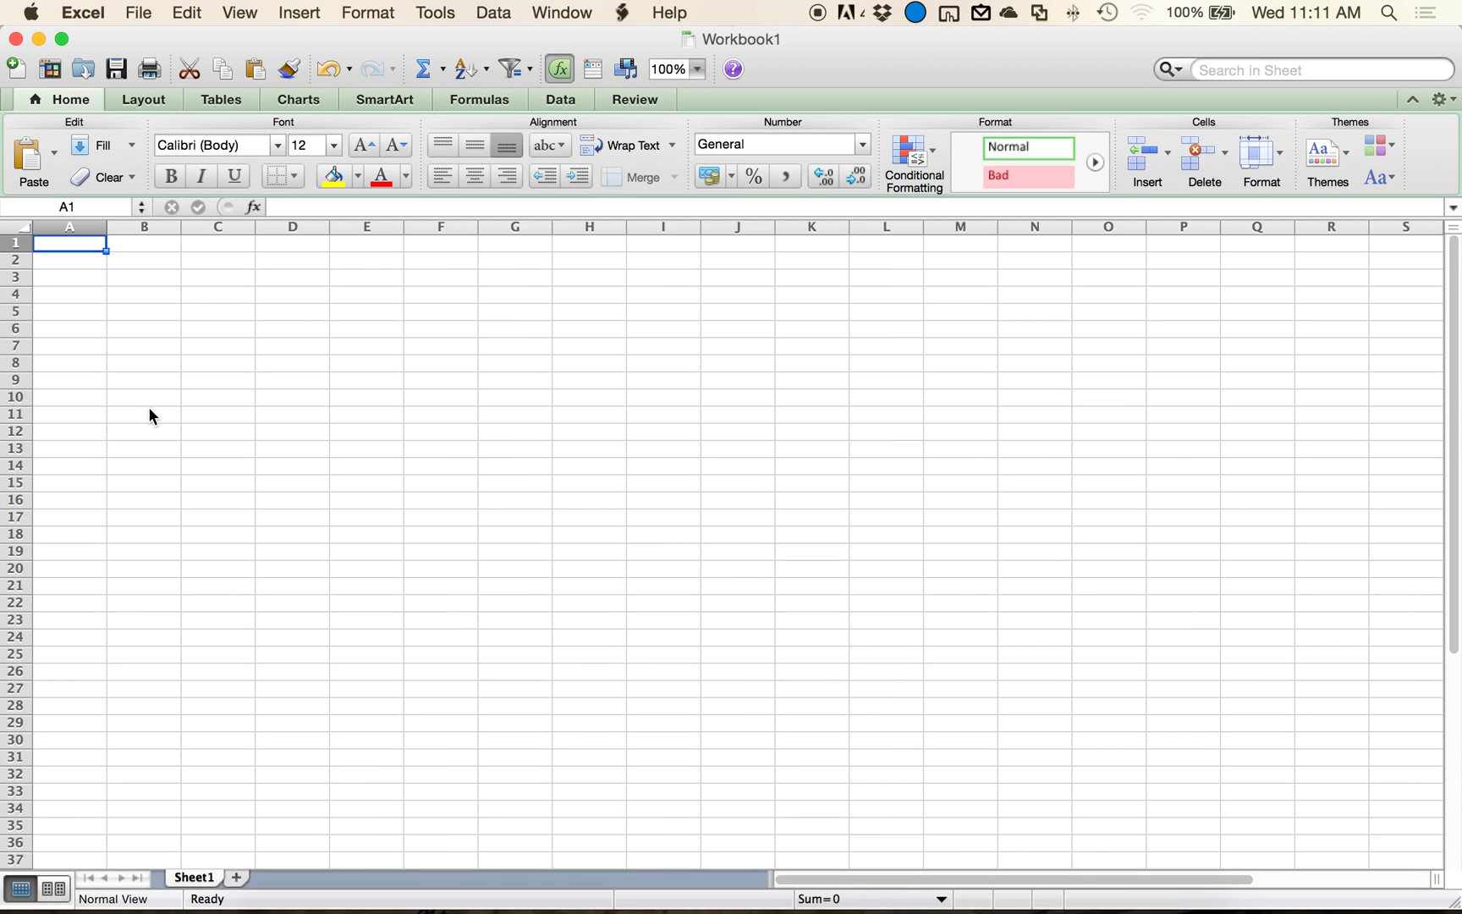
{"action": "key", "text": "super+w"}
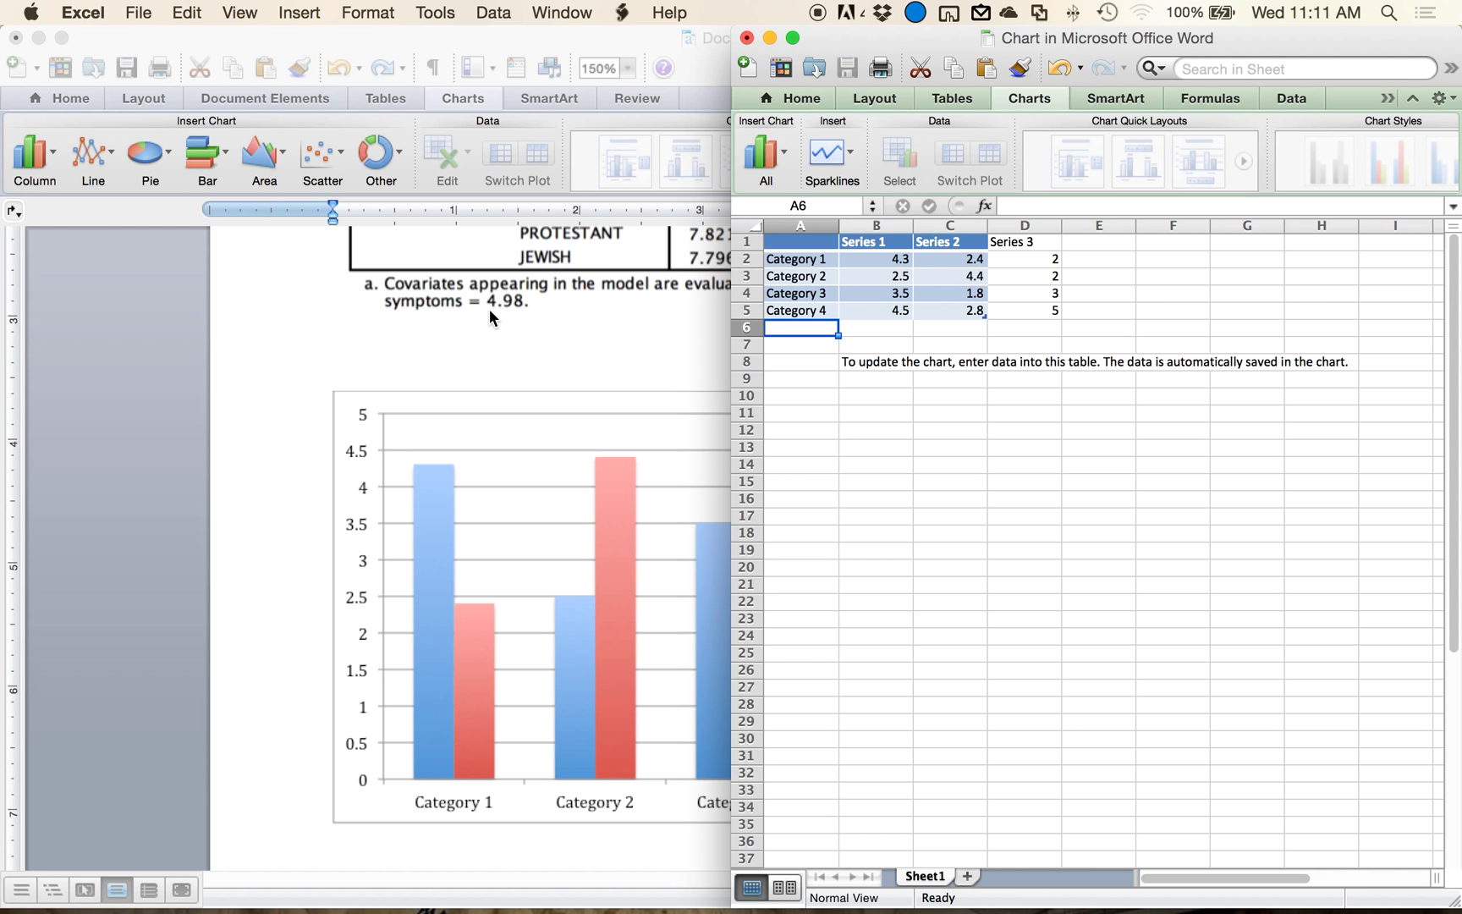
Step: Reposition the Word document window so its means table is readable beside the chart data sheet, and return to Excel
{"action": "left_click", "coordinate": [489, 308]}
{"action": "left_click", "coordinate": [791, 73]}
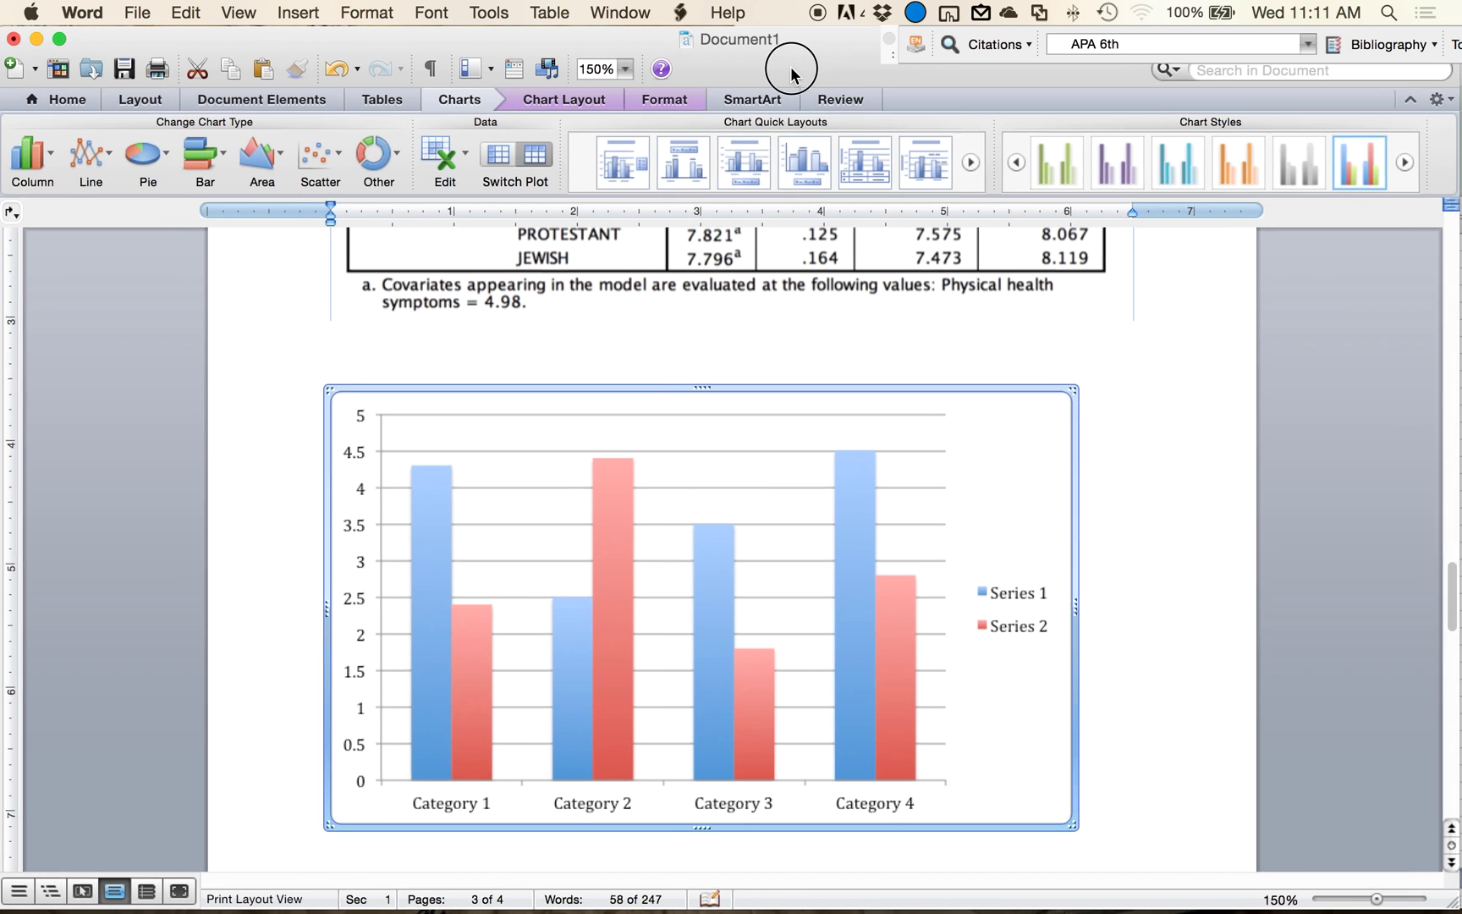
{"action": "left_click_drag", "start_coordinate": [792, 73], "coordinate": [467, 175]}
{"action": "scroll", "coordinate": [559, 550], "scroll_direction": "up", "scroll_amount": 5}
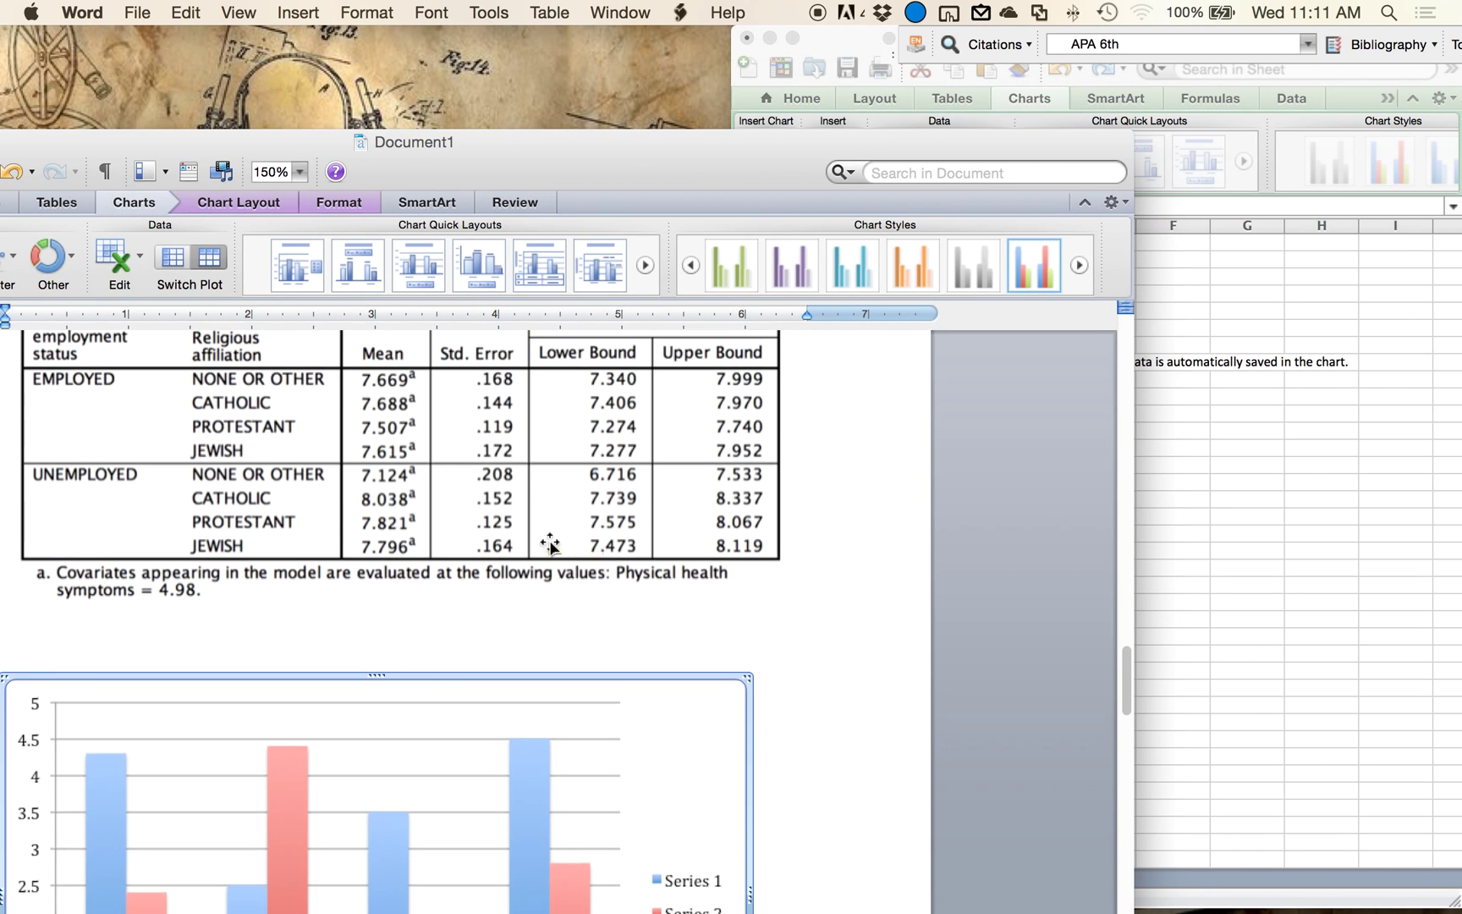
{"action": "scroll", "coordinate": [550, 544], "scroll_direction": "up", "scroll_amount": 3}
{"action": "left_click", "coordinate": [1181, 408]}
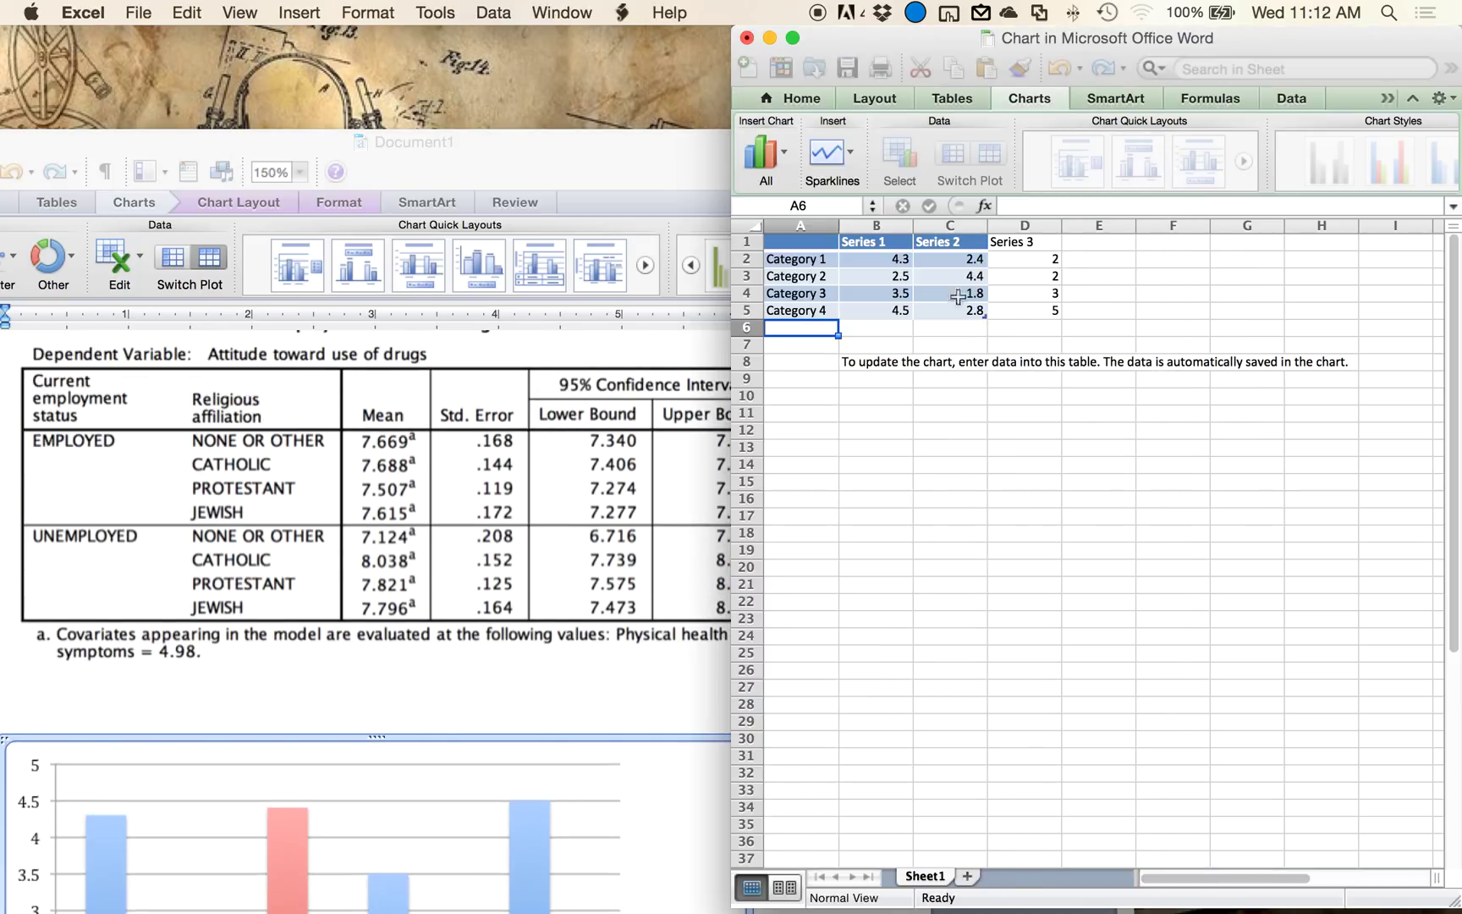
Step: Rename the two series headers in B1 and C1 to Employed and Unemployed
{"action": "left_click", "coordinate": [882, 241]}
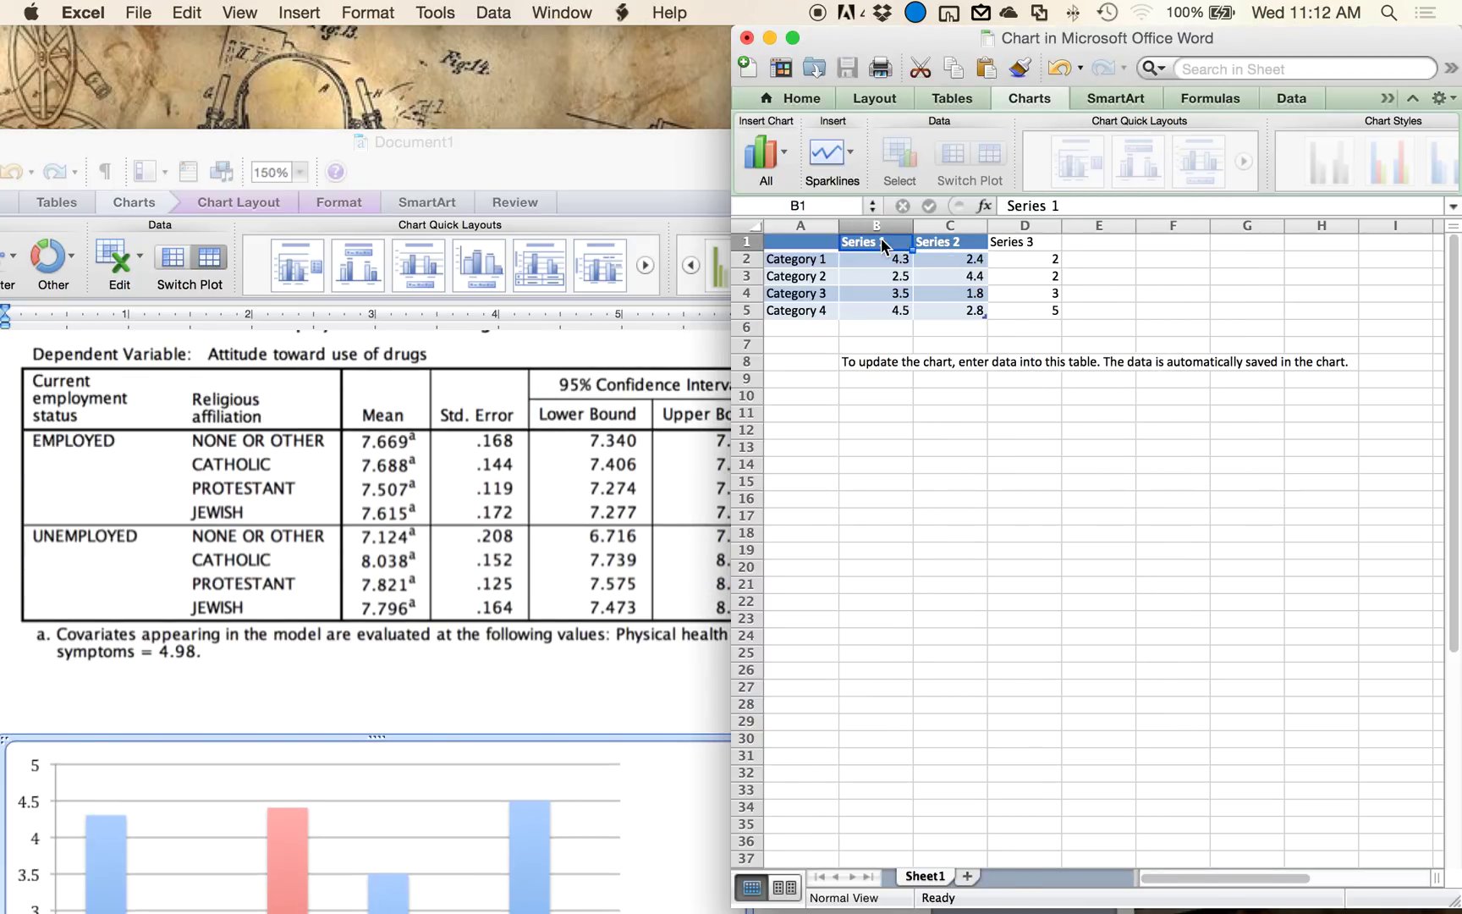
{"action": "type", "text": "Employ"}
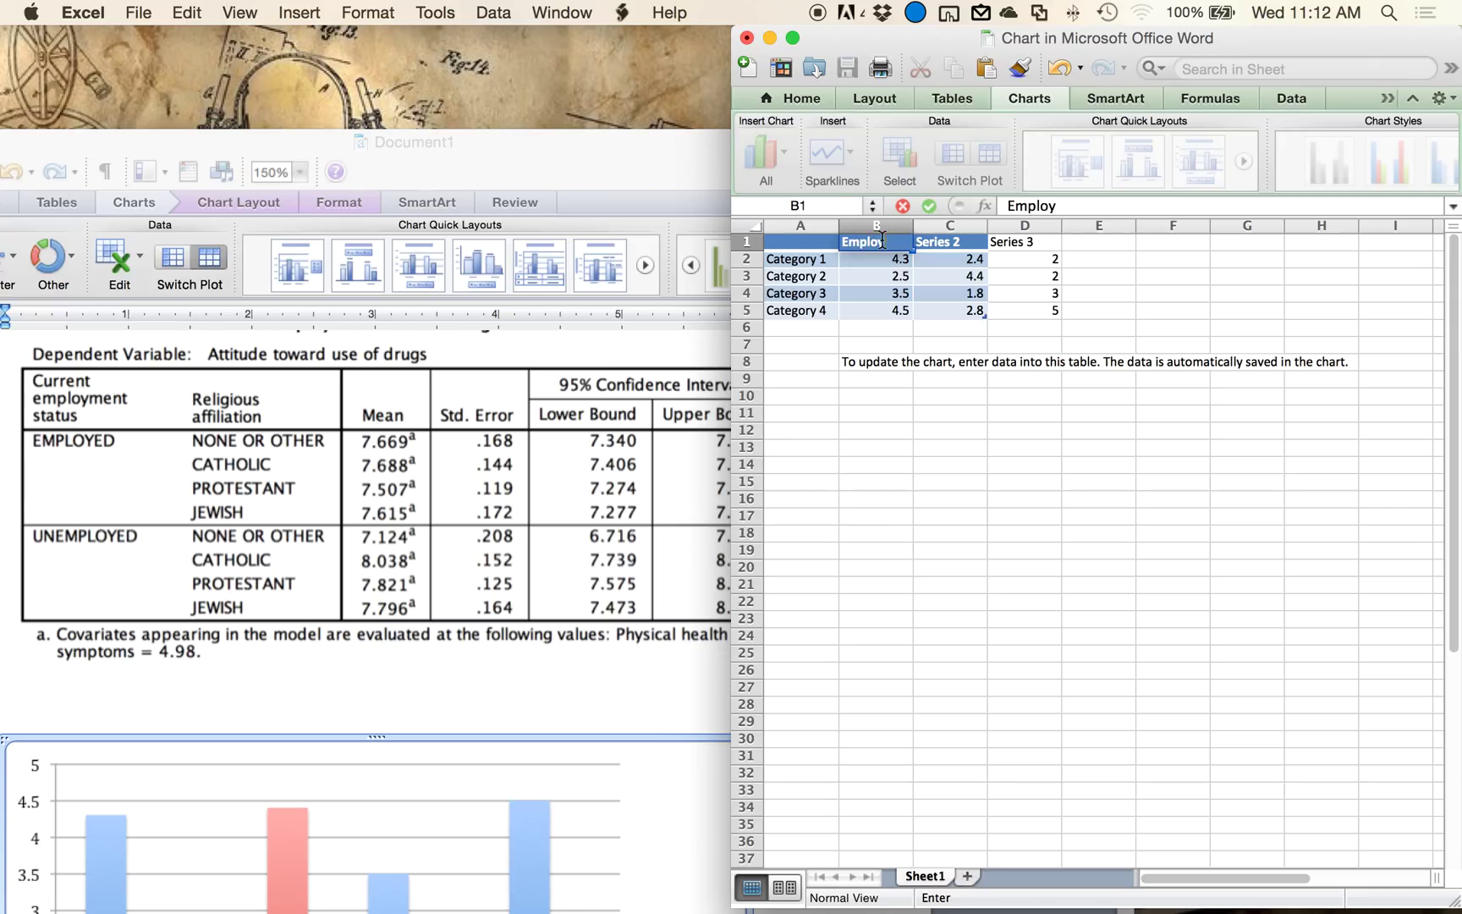
{"action": "type", "text": "ed"}
{"action": "key", "text": "Tab"}
{"action": "key", "text": "BackSpace"}
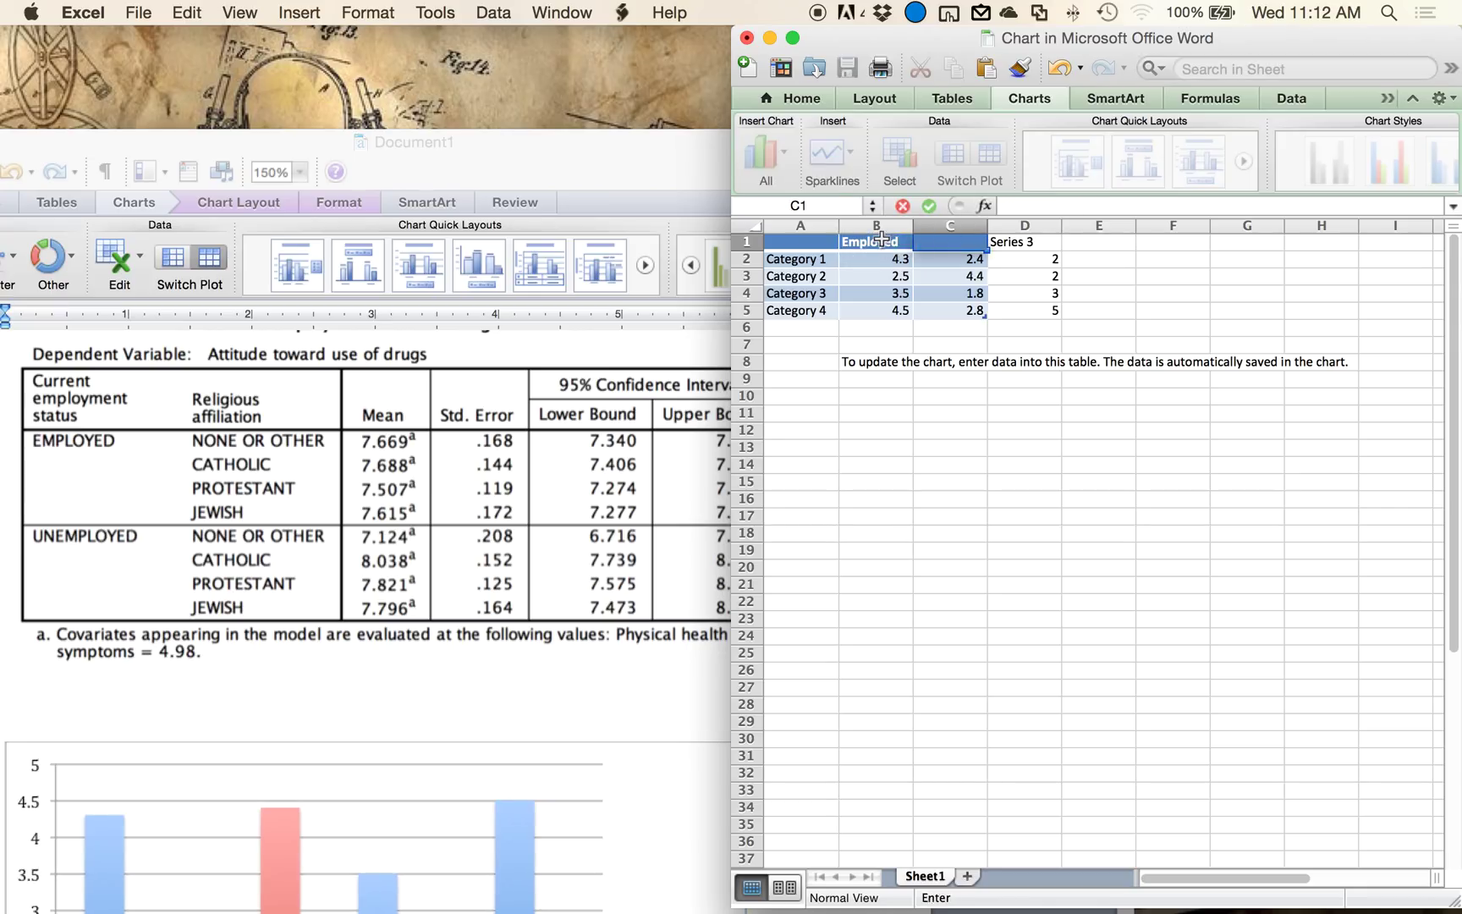
{"action": "type", "text": "Unemployed"}
{"action": "key", "text": "Return"}
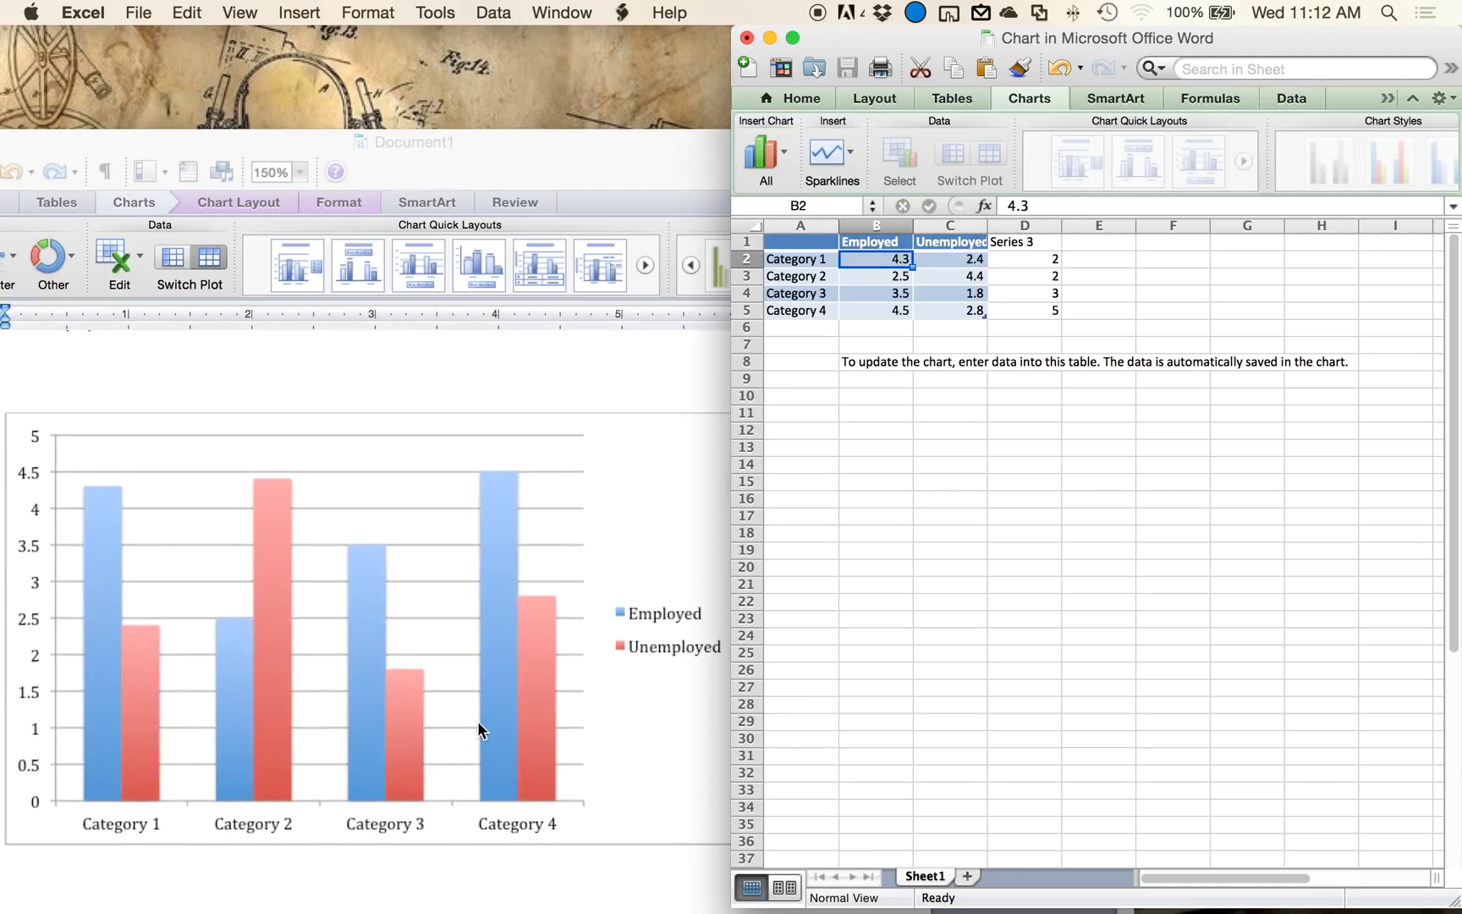
Step: Rename the categories in A2 to A5 as None/Other, Catholic, Protestant and Jewish
{"action": "scroll", "coordinate": [477, 719], "scroll_direction": "up", "scroll_amount": 10}
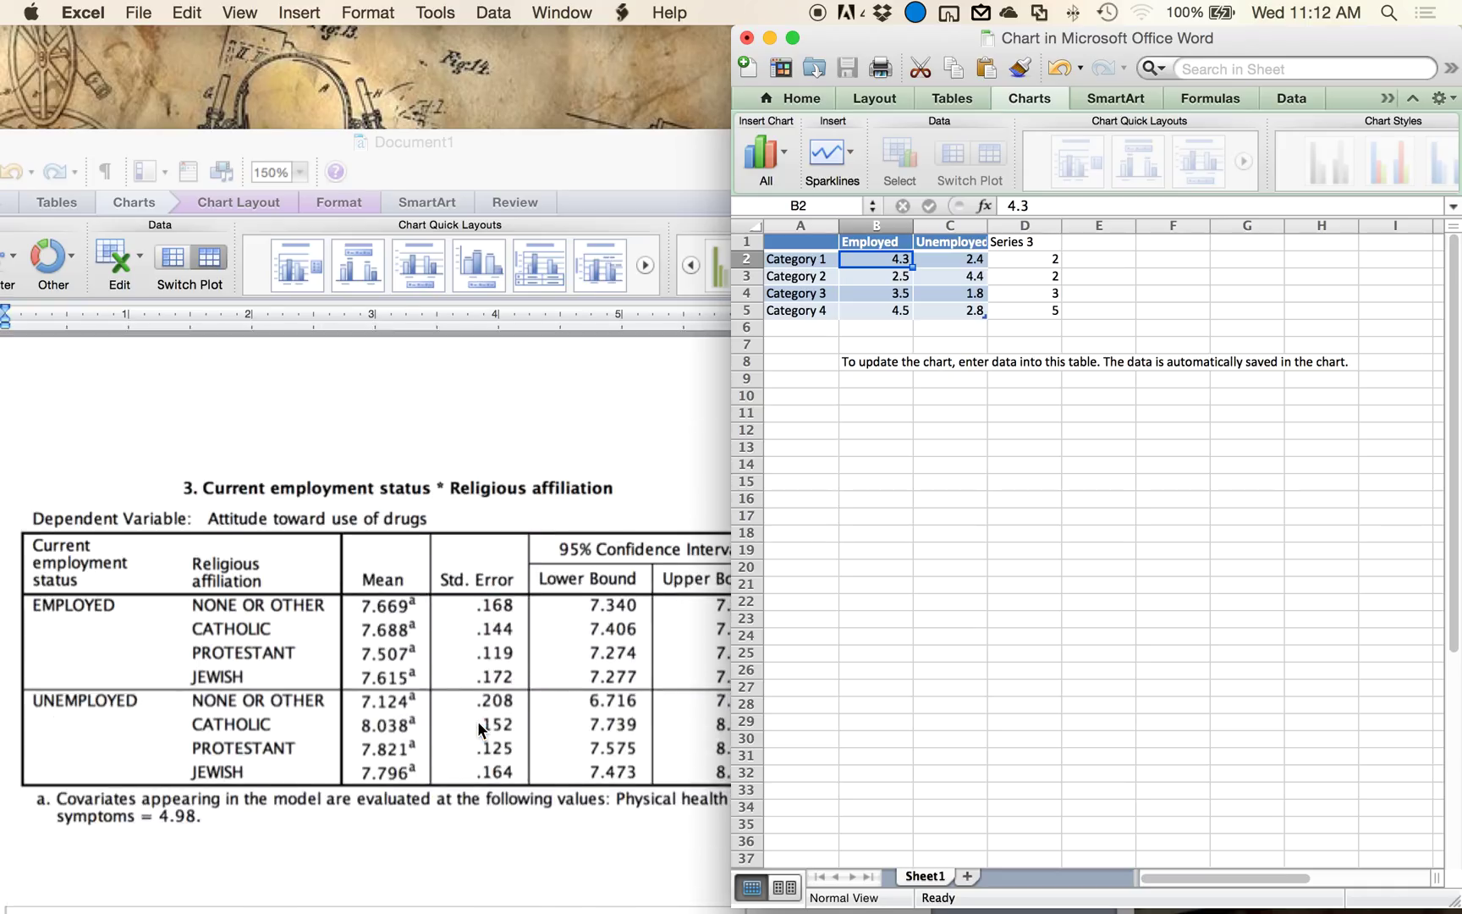
{"action": "left_click", "coordinate": [804, 260]}
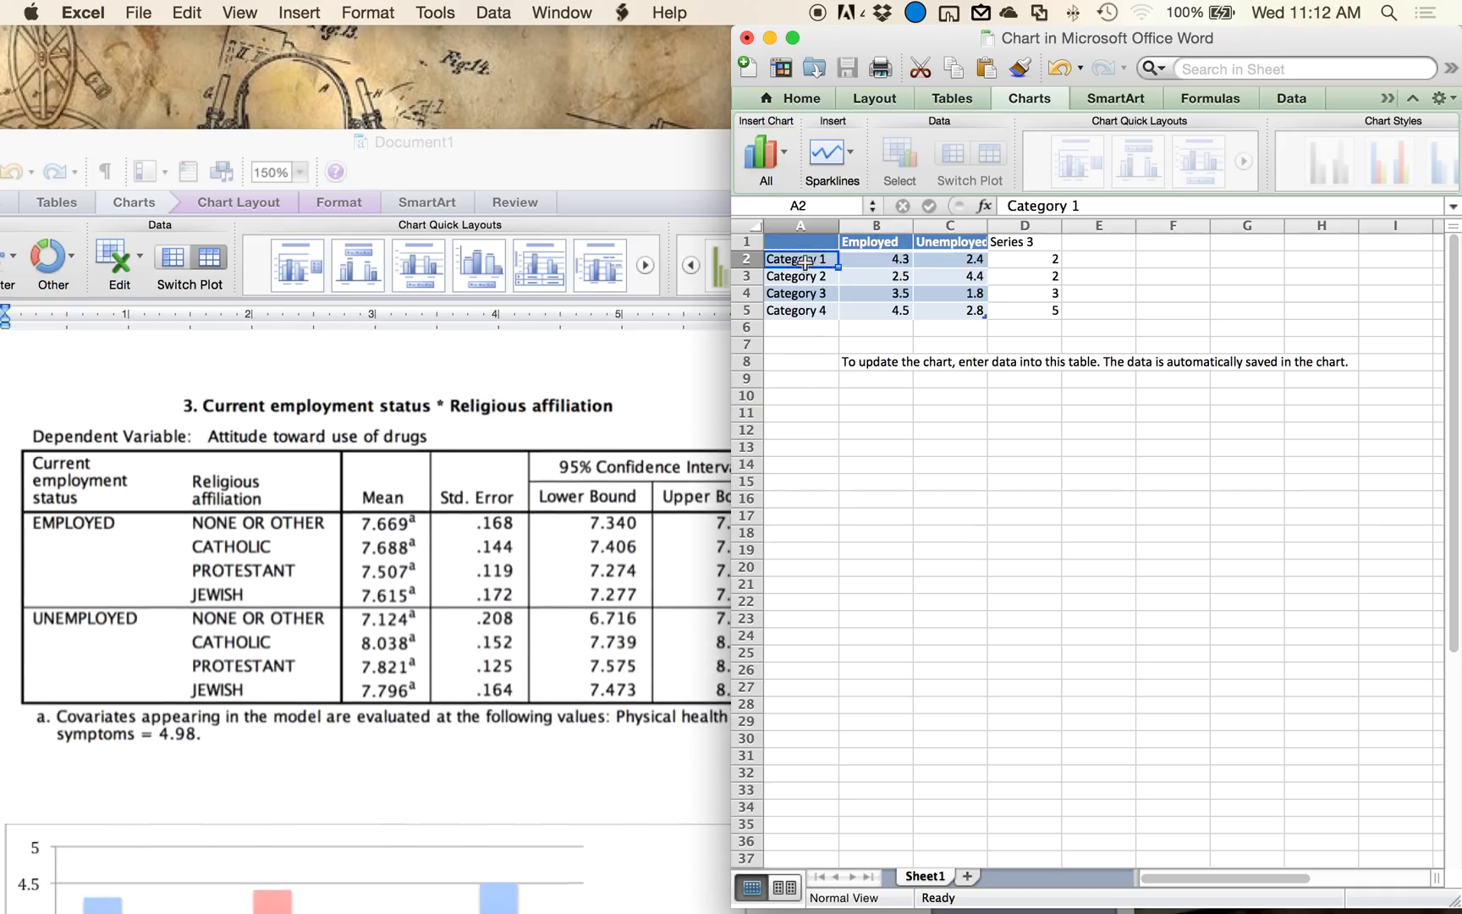
{"action": "type", "text": "None/Other"}
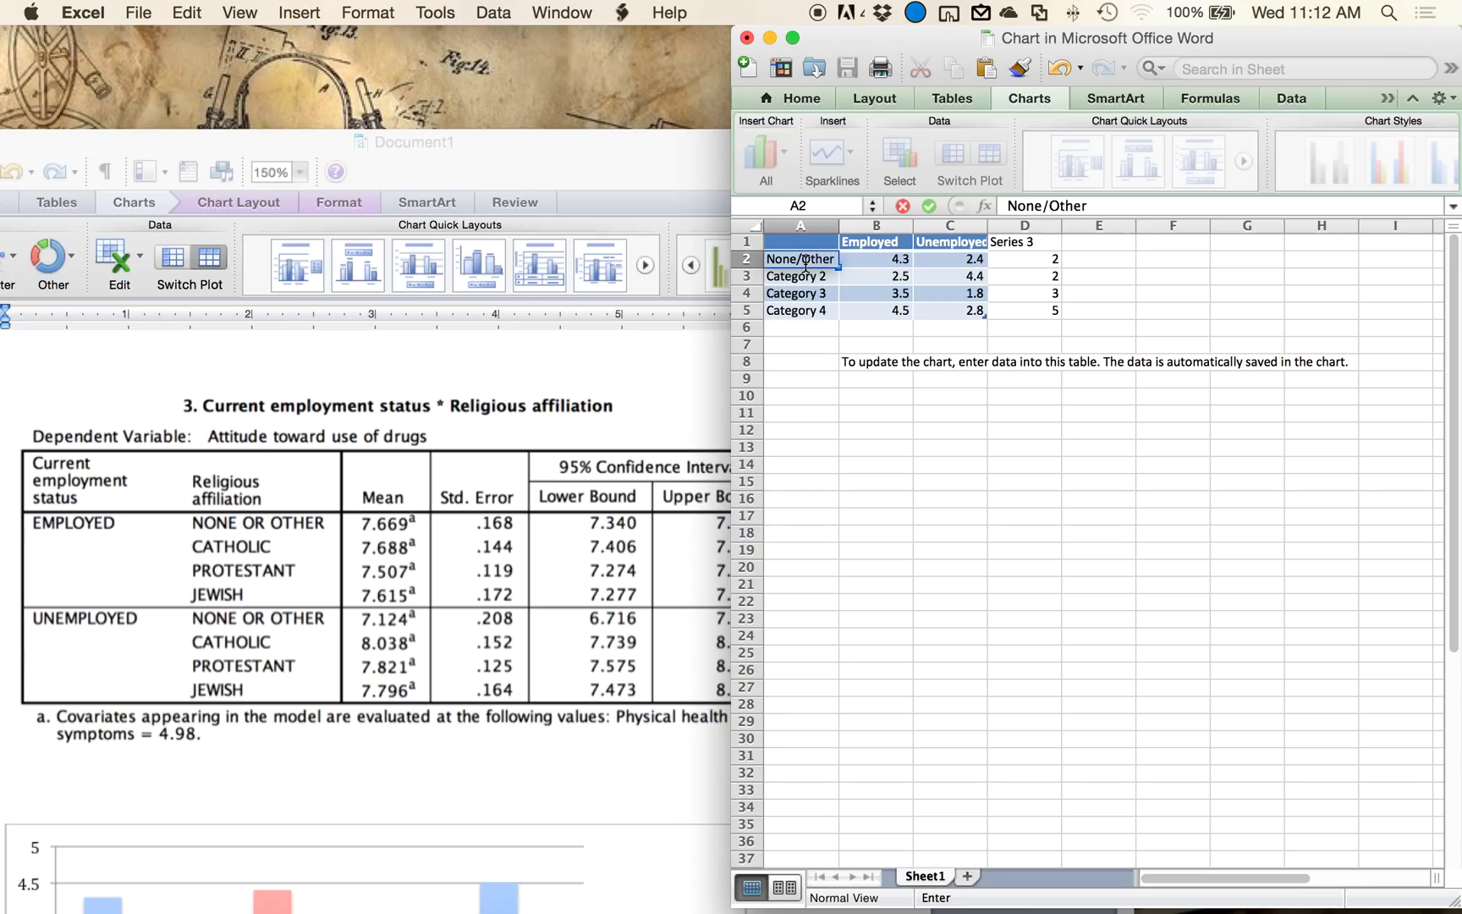
{"action": "key", "text": "Return"}
{"action": "type", "text": "Catholic"}
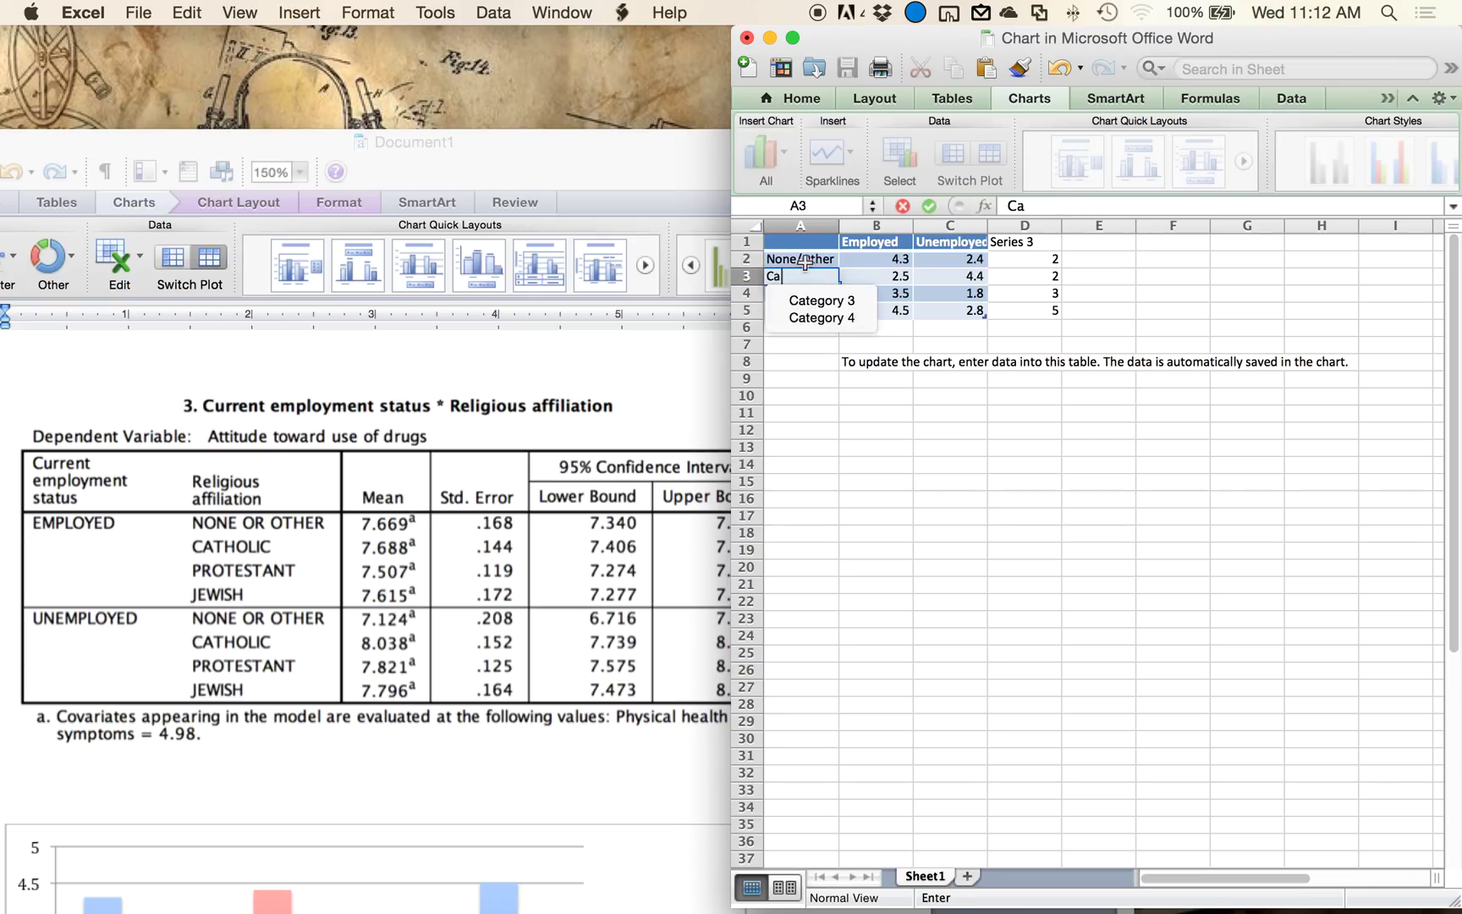
{"action": "key", "text": "Return"}
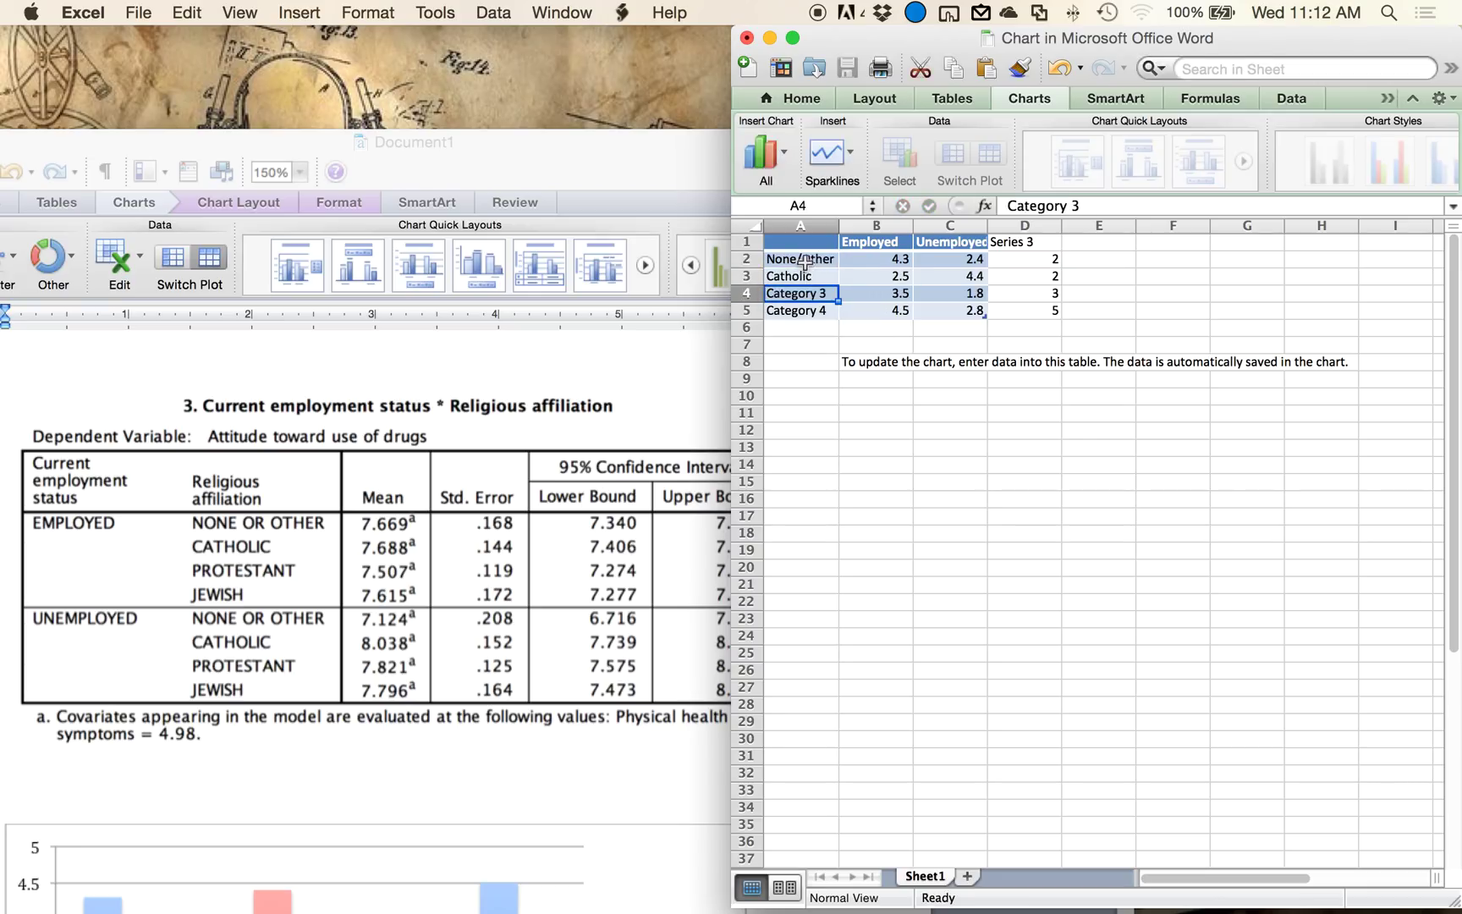
{"action": "type", "text": "Protestant"}
{"action": "key", "text": "Return"}
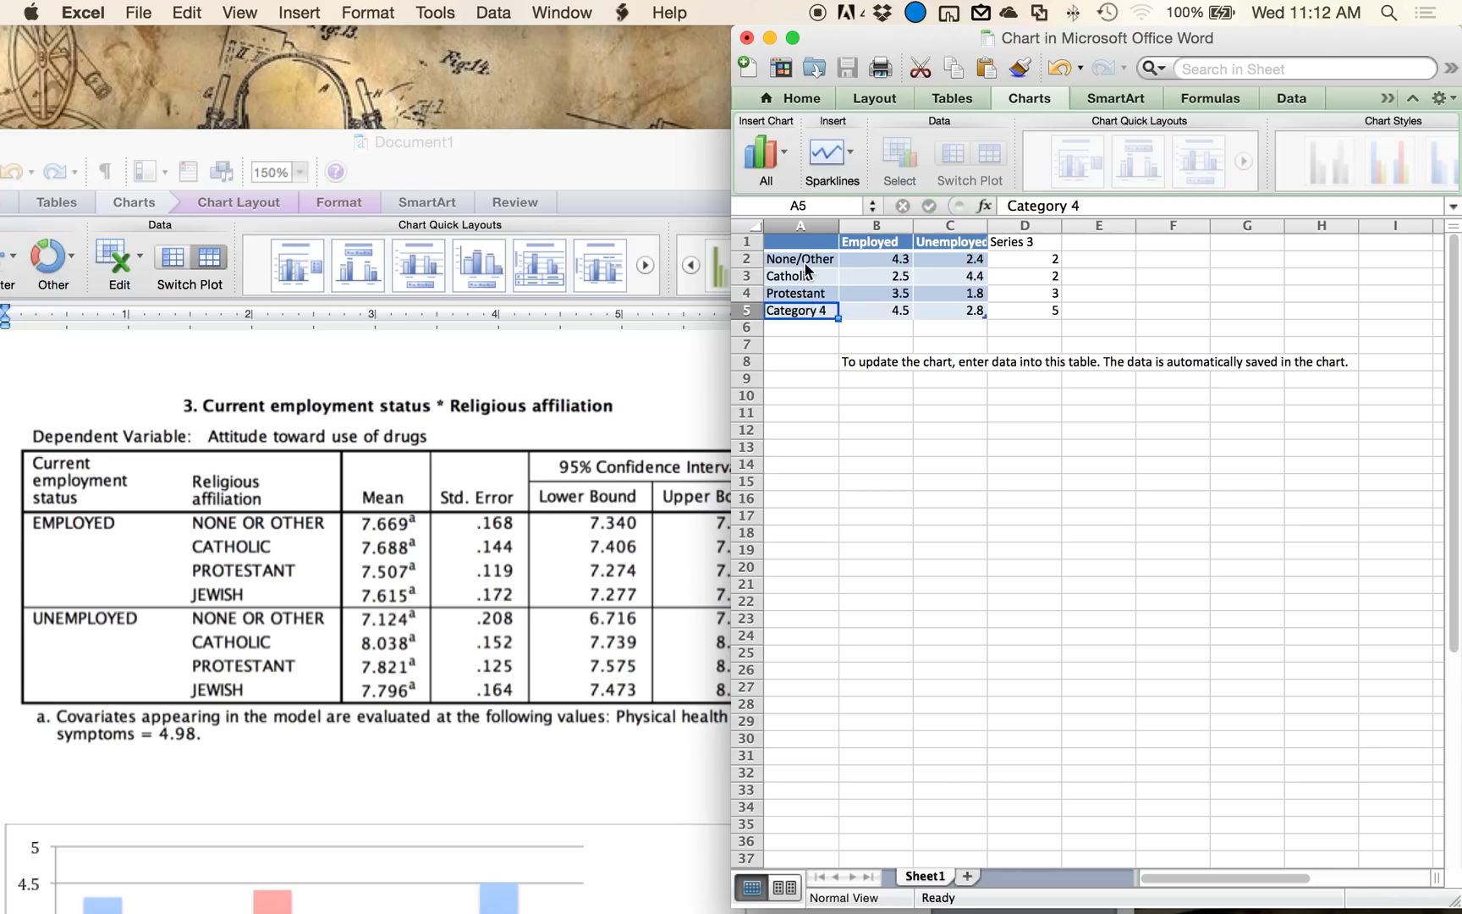
{"action": "type", "text": "Jewish"}
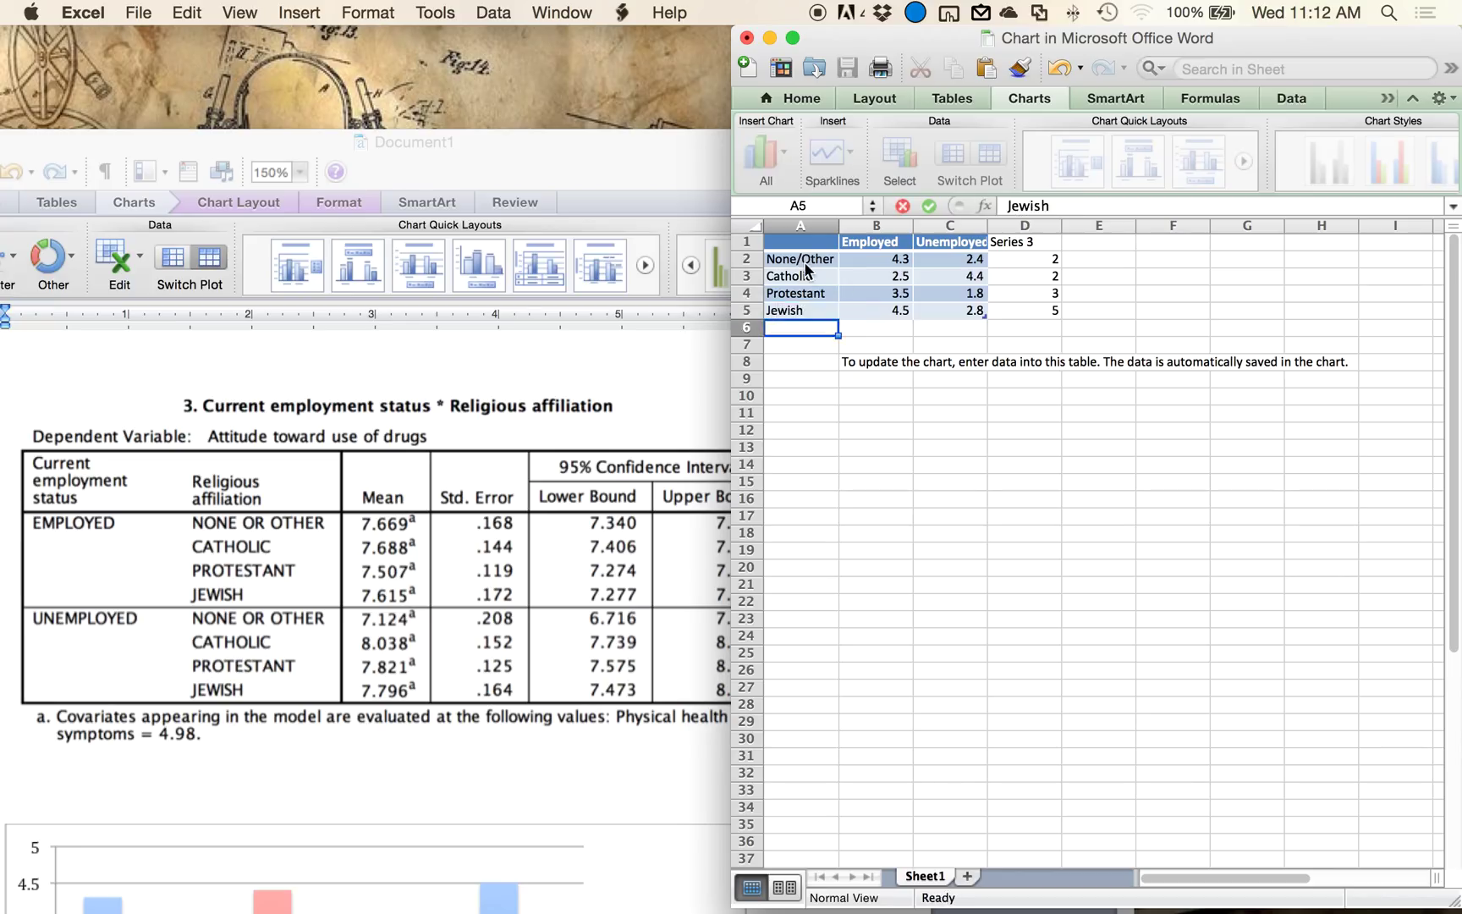
{"action": "key", "text": "Return"}
Step: Try plotting the Word chart's series by row, switch back to plotting by column, and return to the Excel data sheet
{"action": "scroll", "coordinate": [626, 376], "scroll_direction": "down", "scroll_amount": 10}
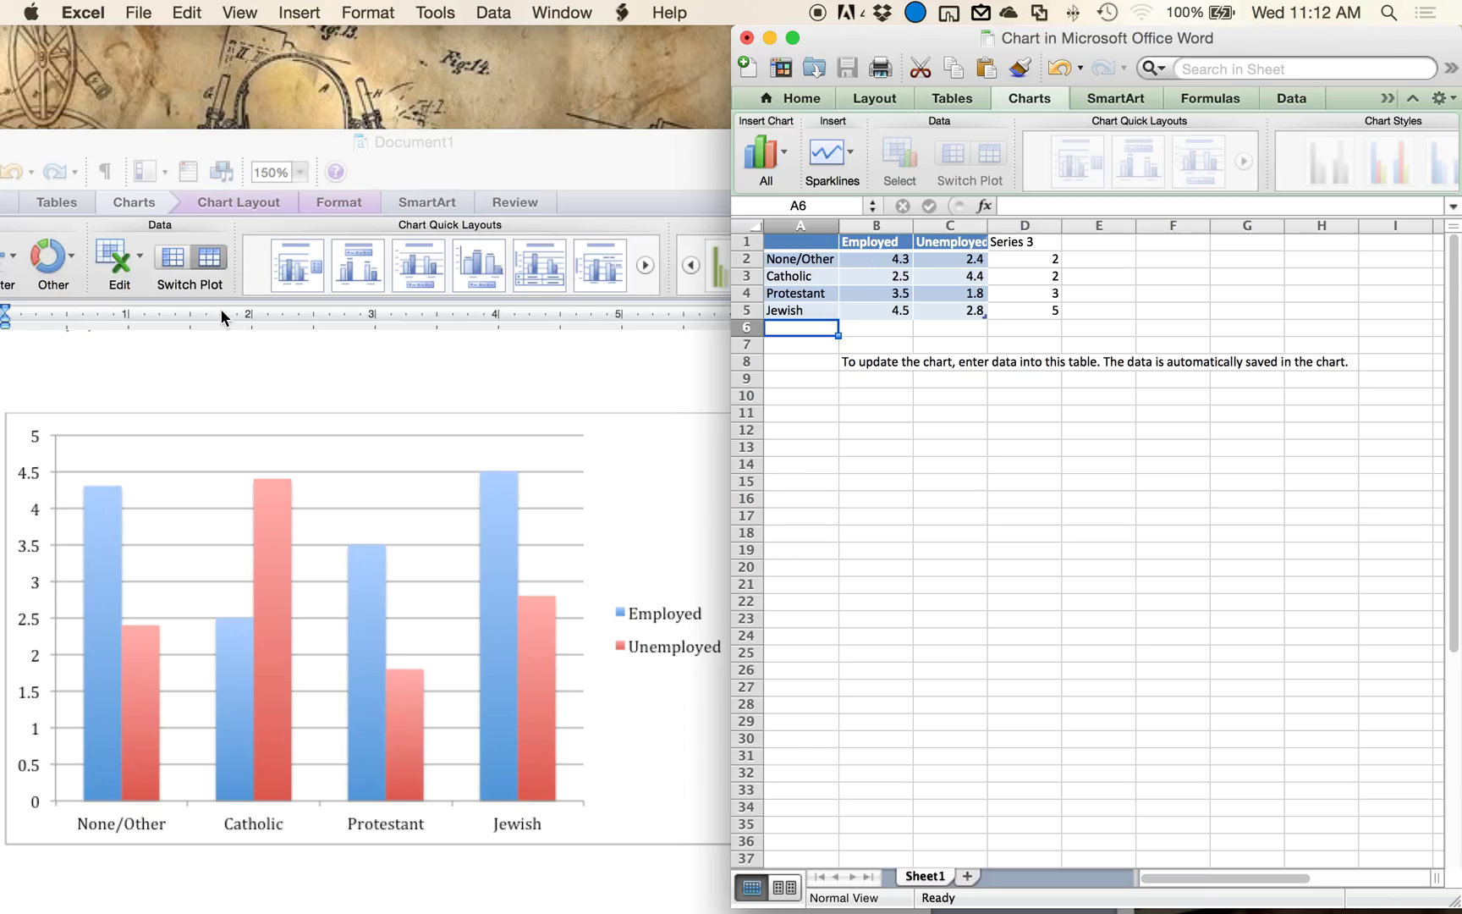
{"action": "left_click", "coordinate": [195, 347]}
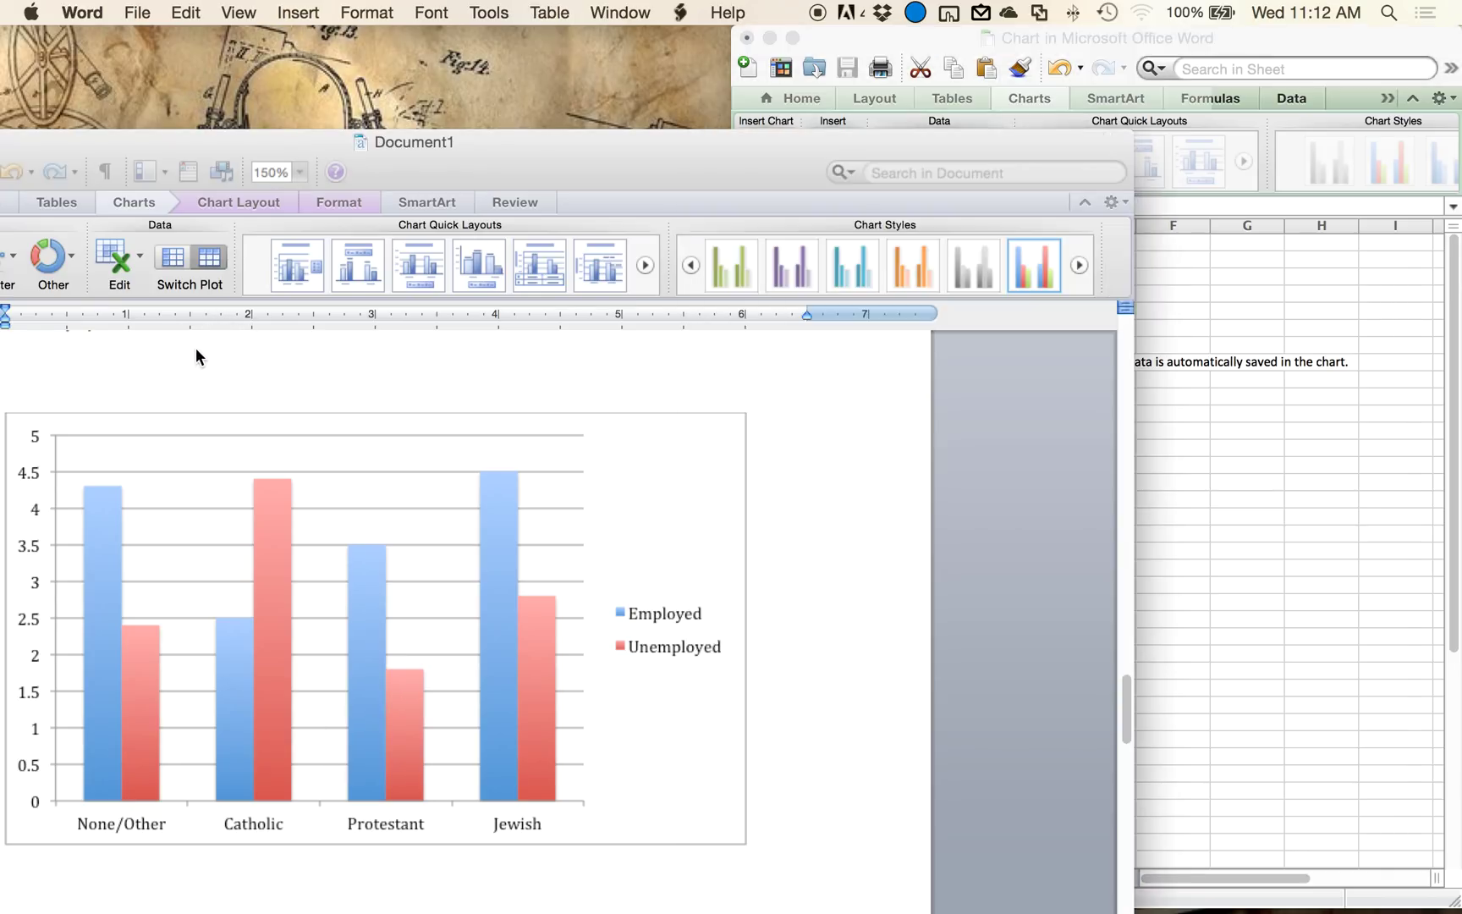
{"action": "left_click", "coordinate": [169, 261]}
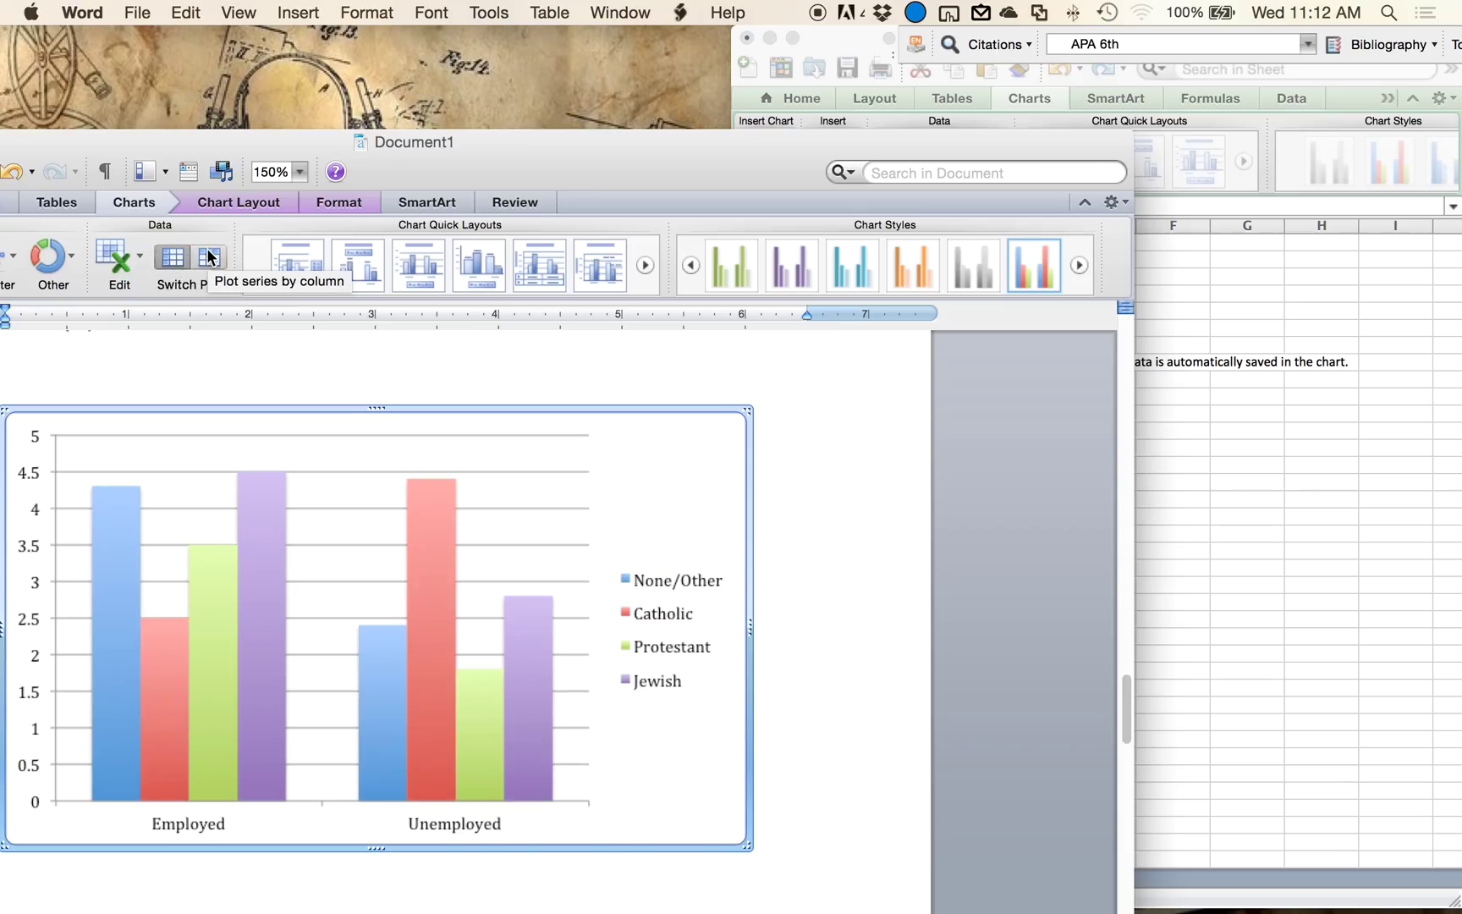
{"action": "left_click", "coordinate": [209, 256]}
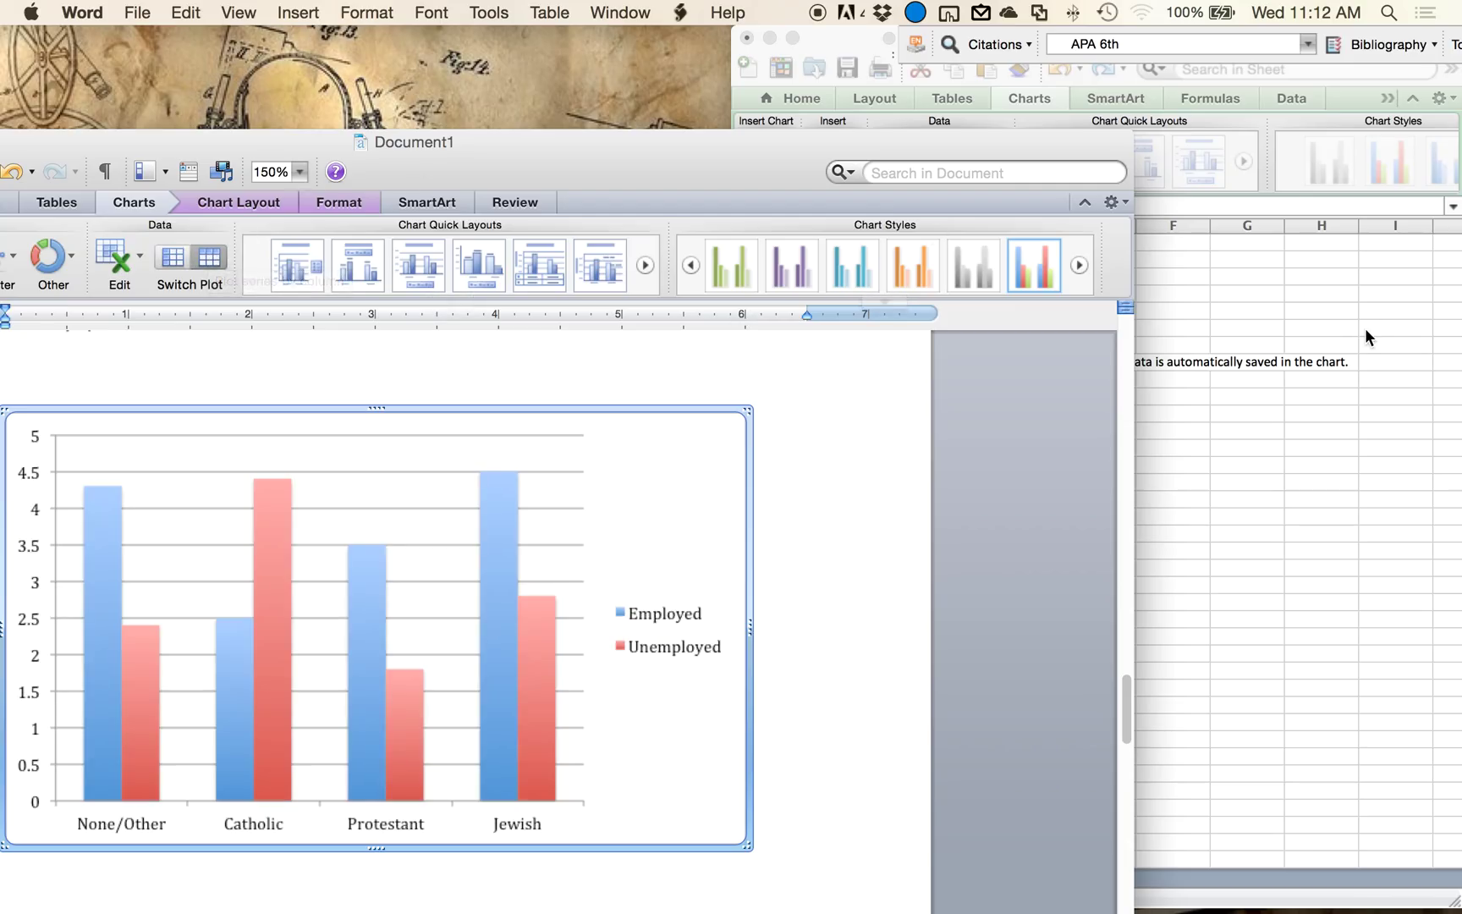
{"action": "left_click", "coordinate": [1298, 289]}
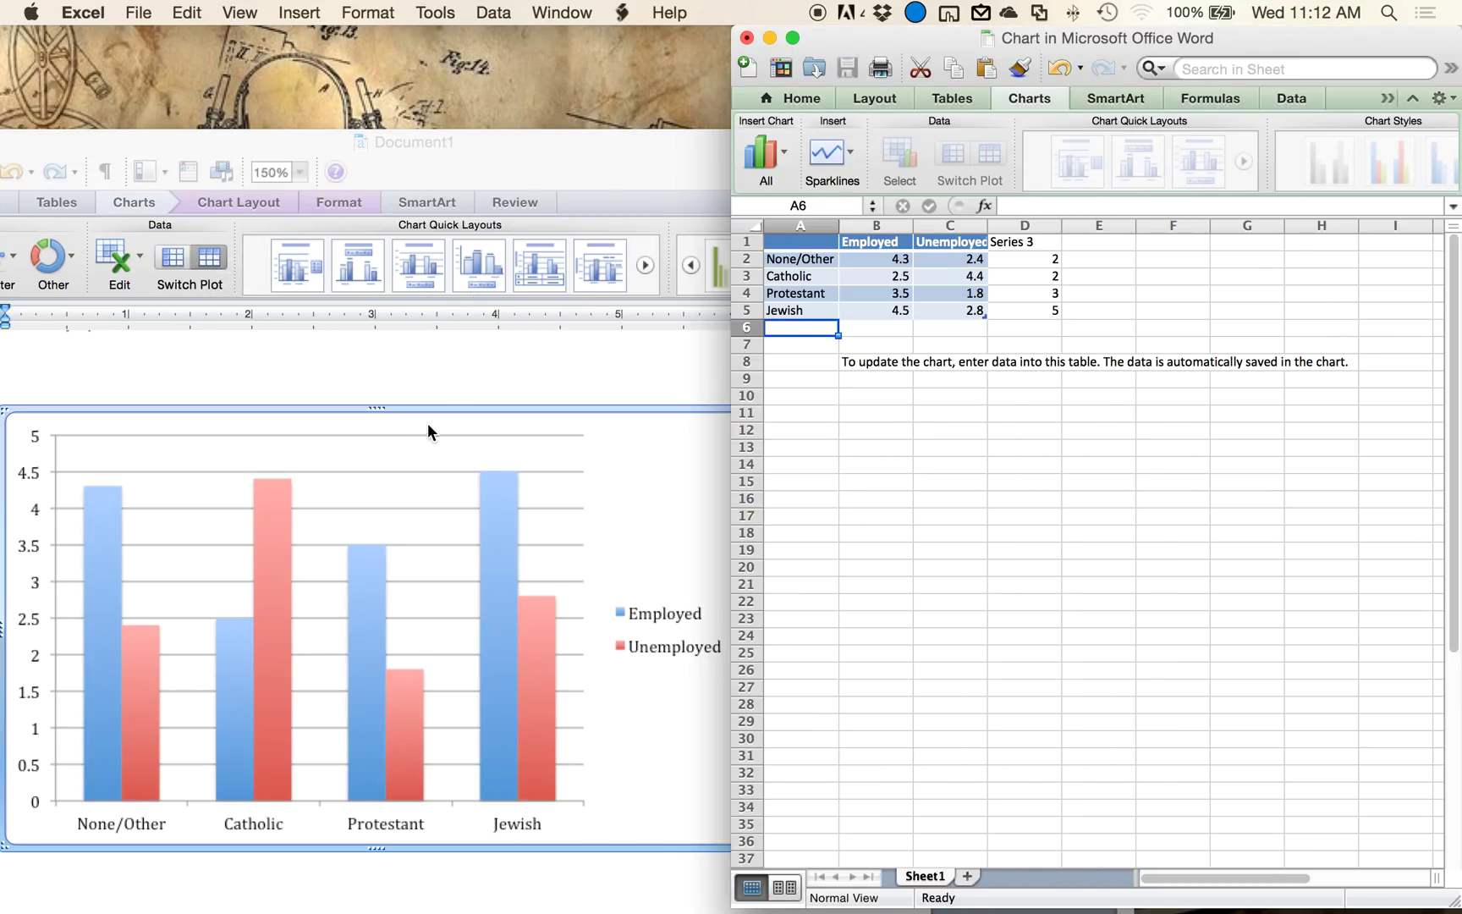
Step: Enter the Employed means 7.67, 7.69, 7.51 and 7.62 in B2 to B5
{"action": "scroll", "coordinate": [428, 423], "scroll_direction": "up", "scroll_amount": 5}
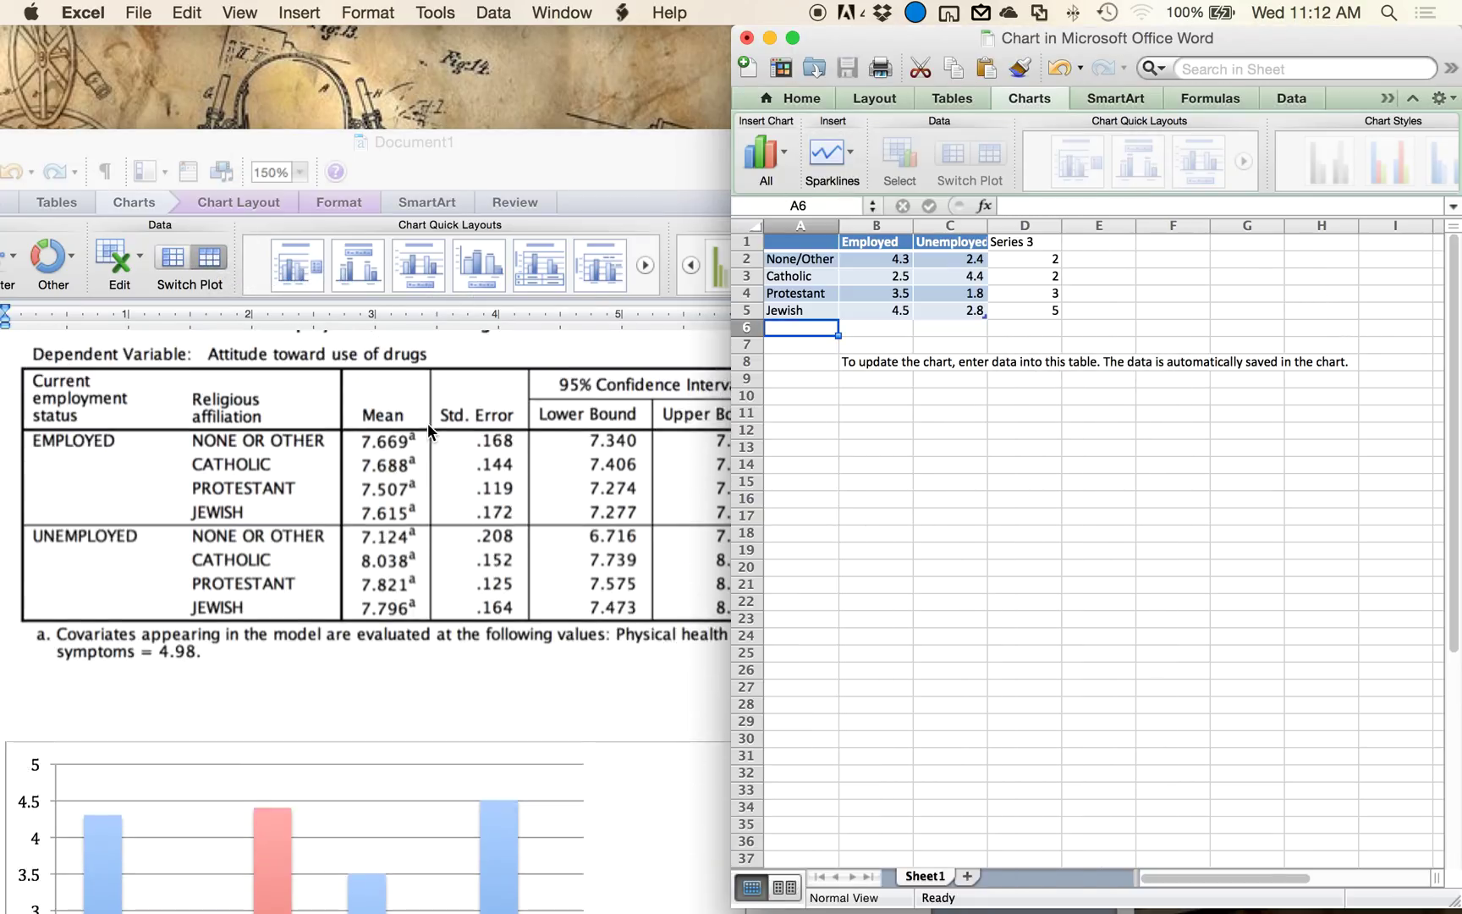
{"action": "left_click", "coordinate": [869, 261]}
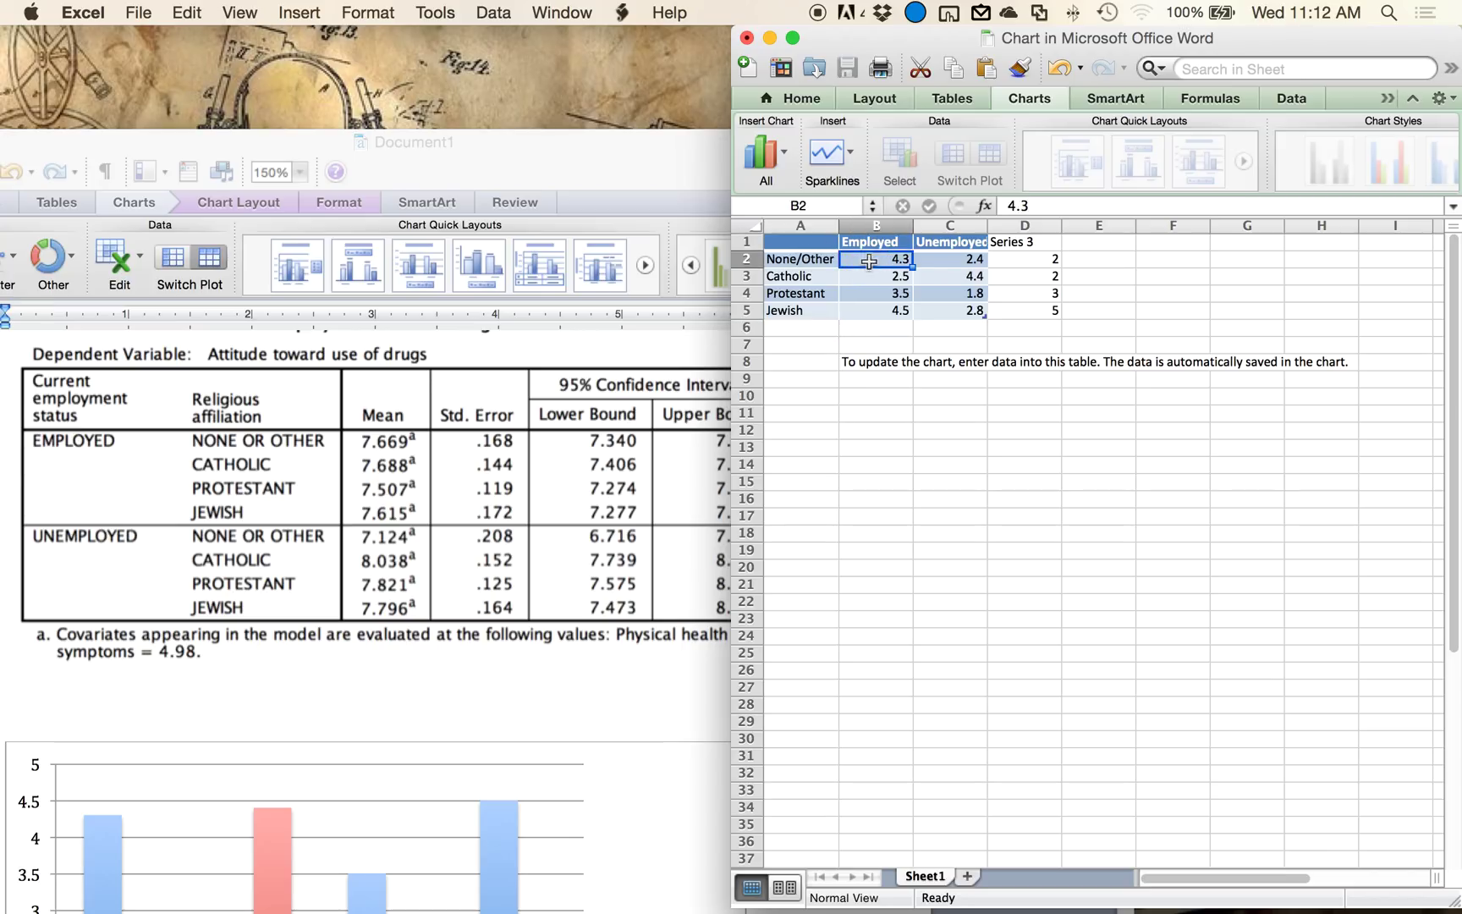
{"action": "type", "text": "7.67"}
{"action": "key", "text": "Return"}
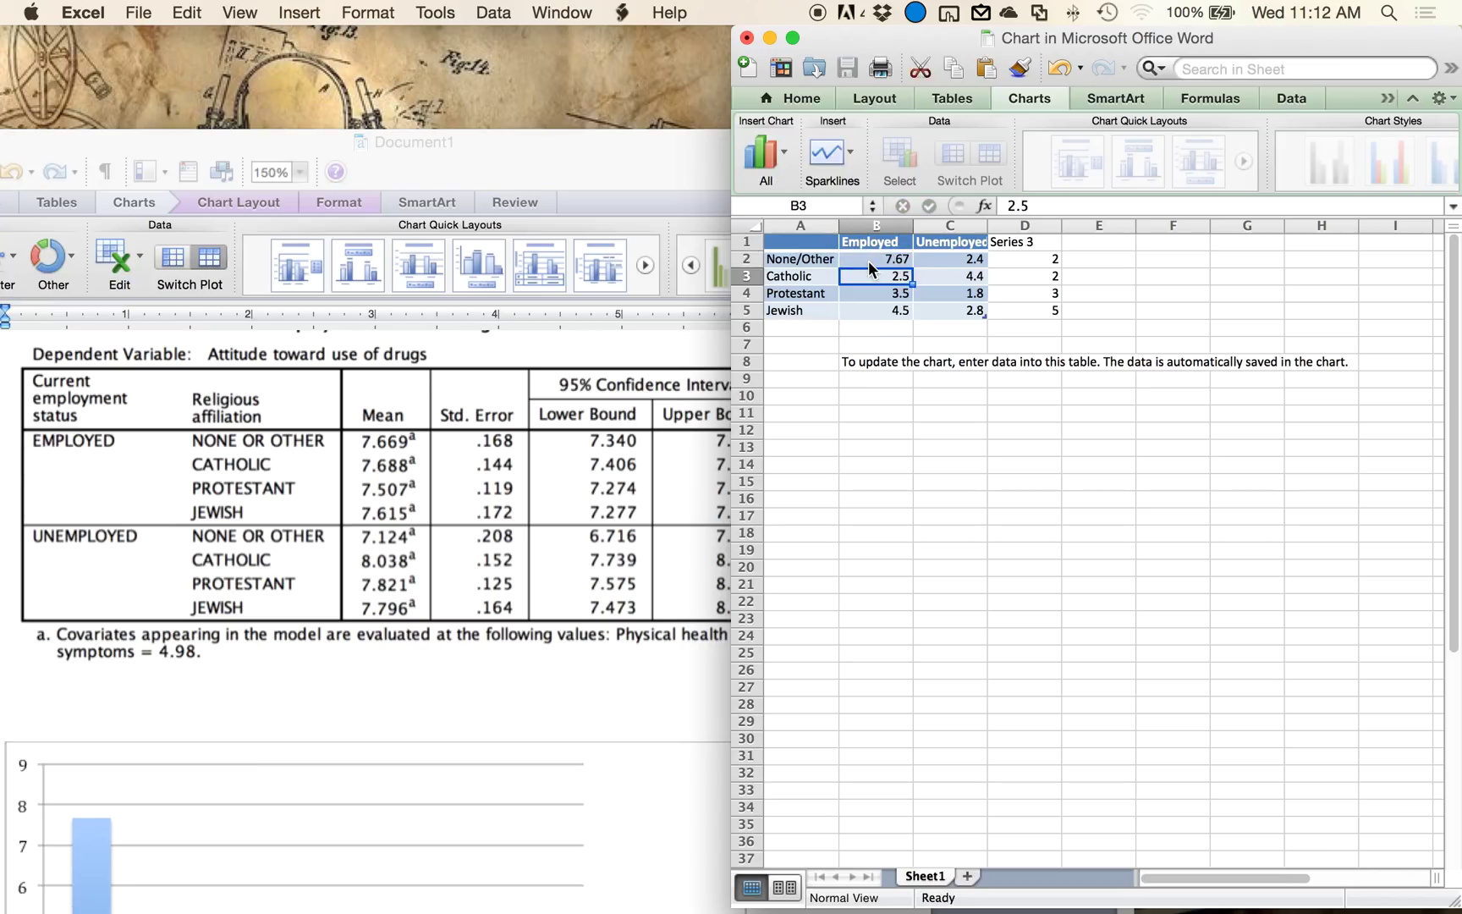
{"action": "type", "text": "7.69"}
{"action": "key", "text": "Return"}
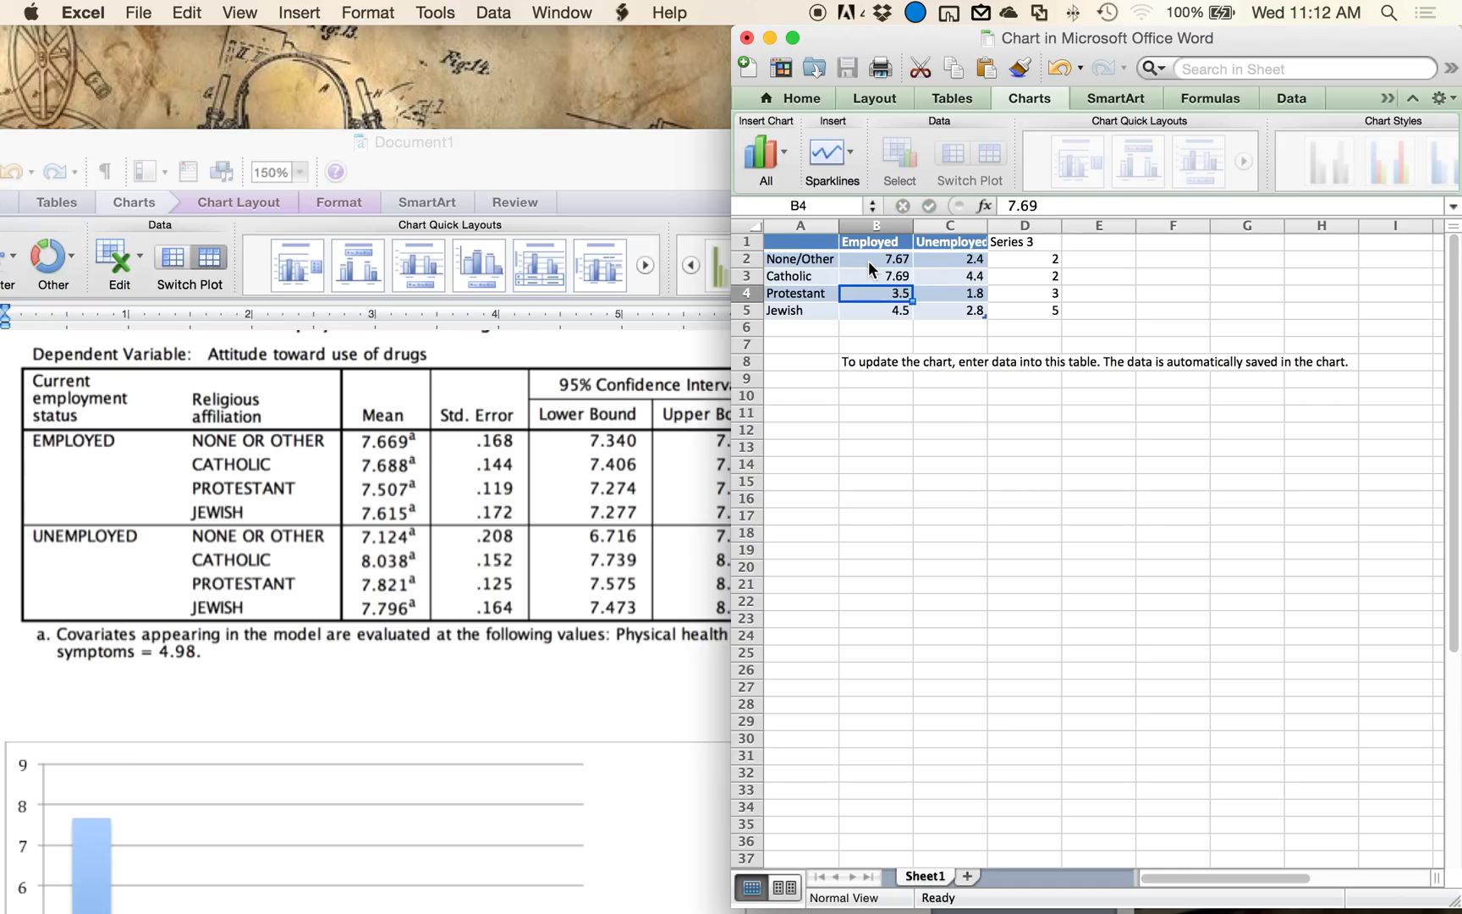
{"action": "type", "text": "7.51"}
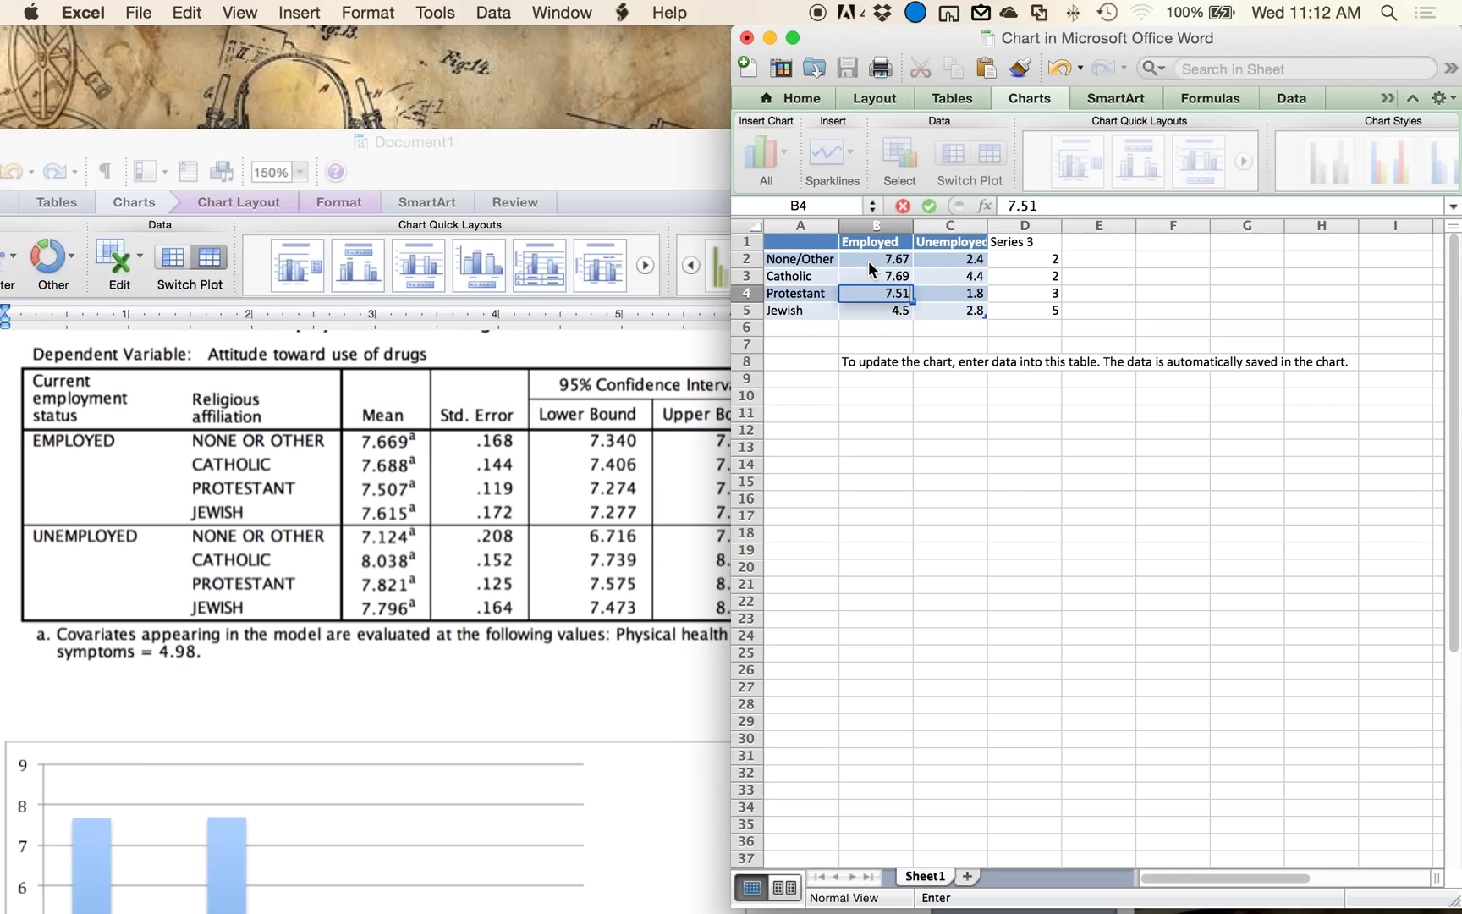
{"action": "key", "text": "Return"}
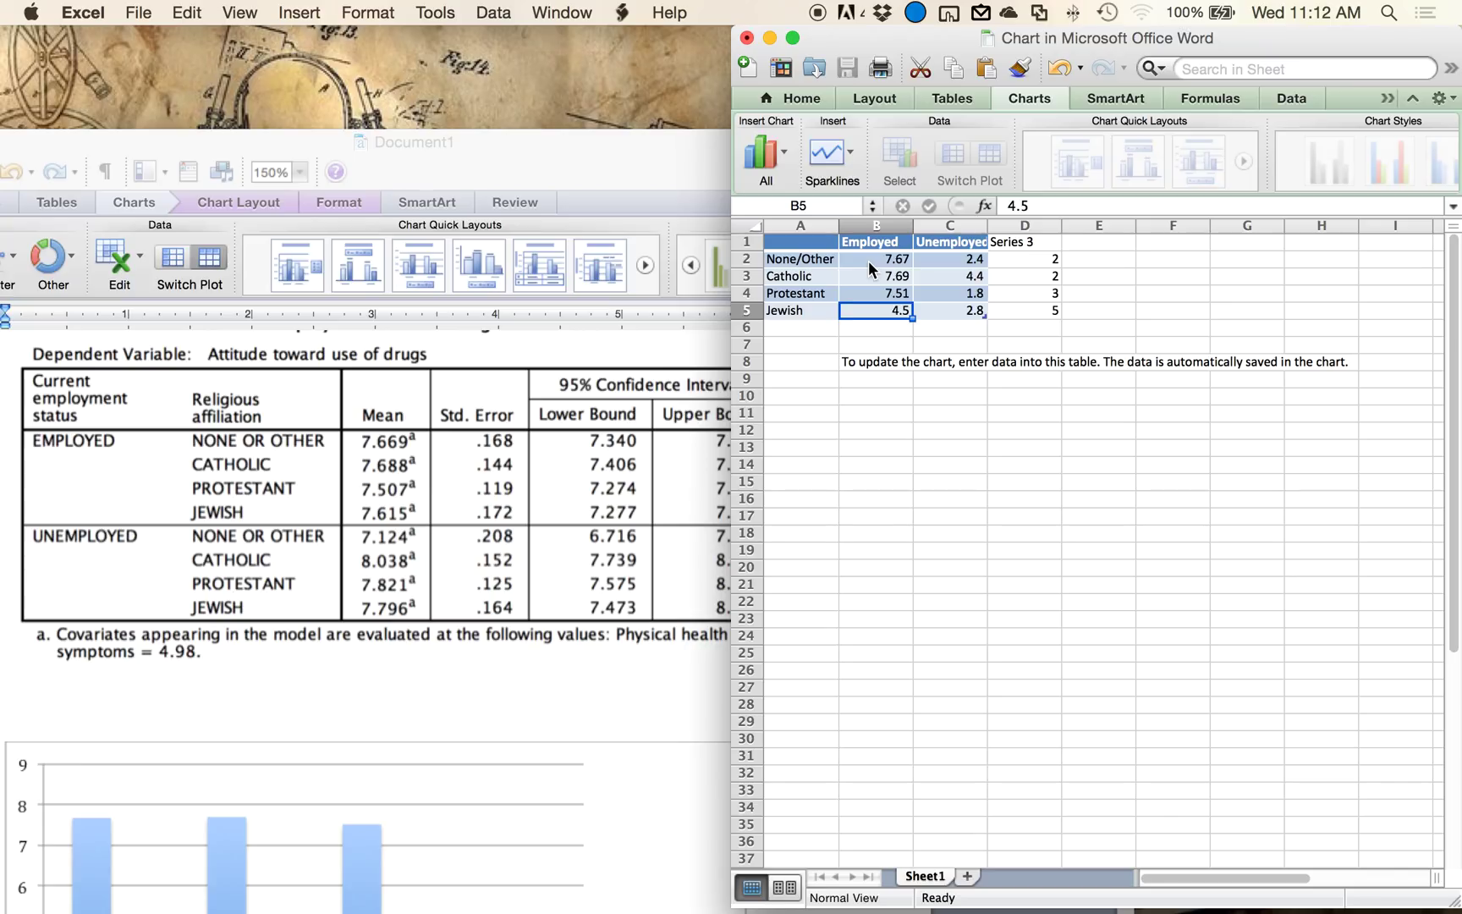
{"action": "type", "text": "7.62"}
{"action": "key", "text": "Return"}
Step: Enter the Unemployed means 7.12, 8.04, 7.82 and 7.80 in C2 to C5
{"action": "left_click", "coordinate": [967, 245]}
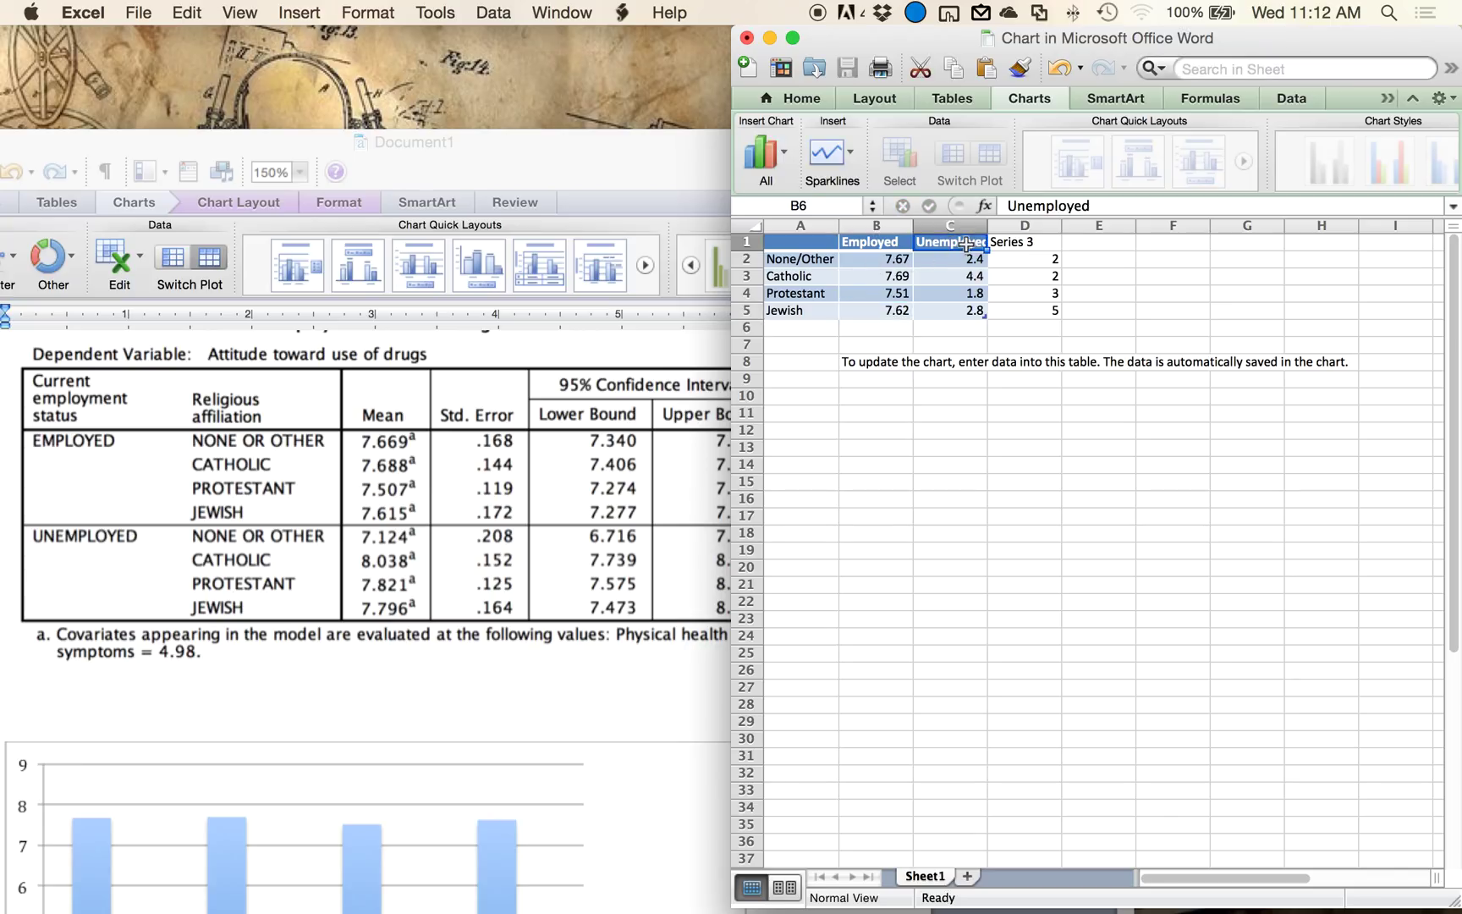
{"action": "key", "text": "Return"}
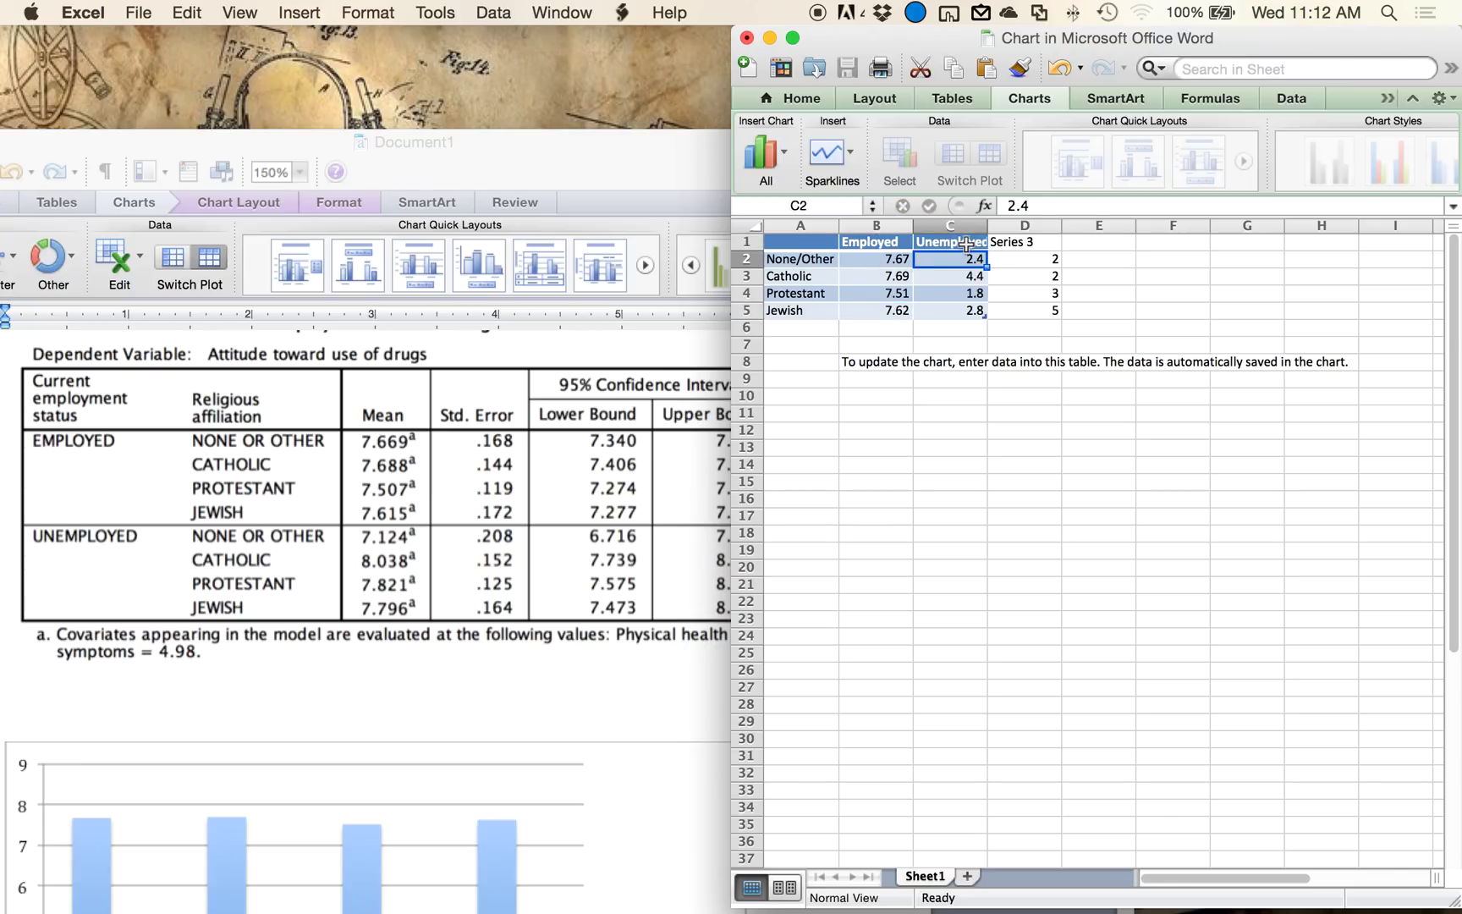
{"action": "type", "text": "7.12"}
{"action": "key", "text": "Return"}
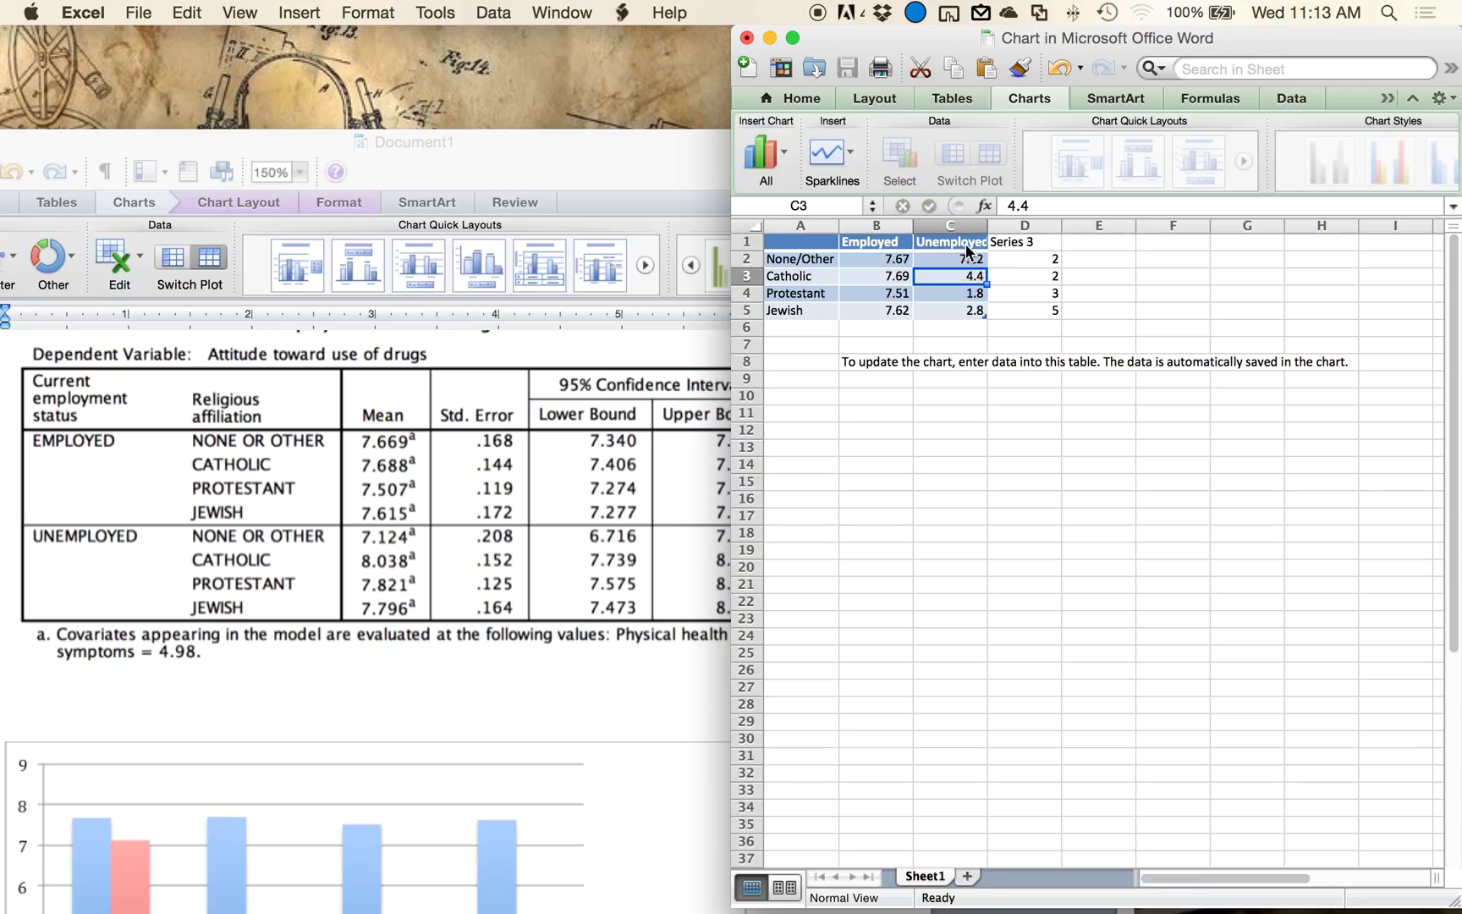
{"action": "type", "text": "8.04"}
{"action": "key", "text": "Return"}
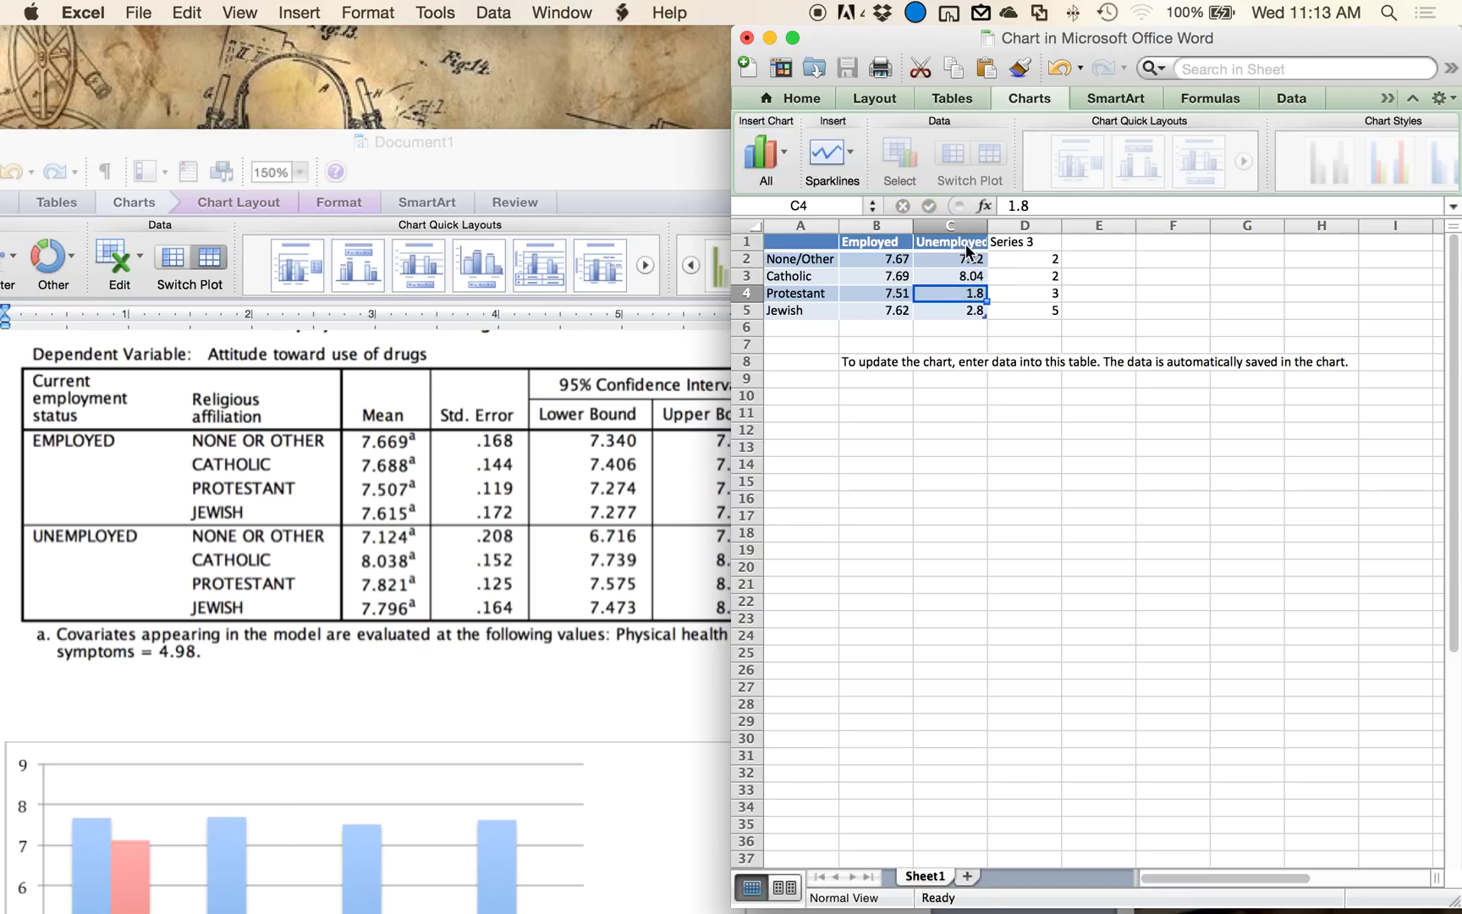
{"action": "type", "text": "7.82"}
{"action": "key", "text": "Return"}
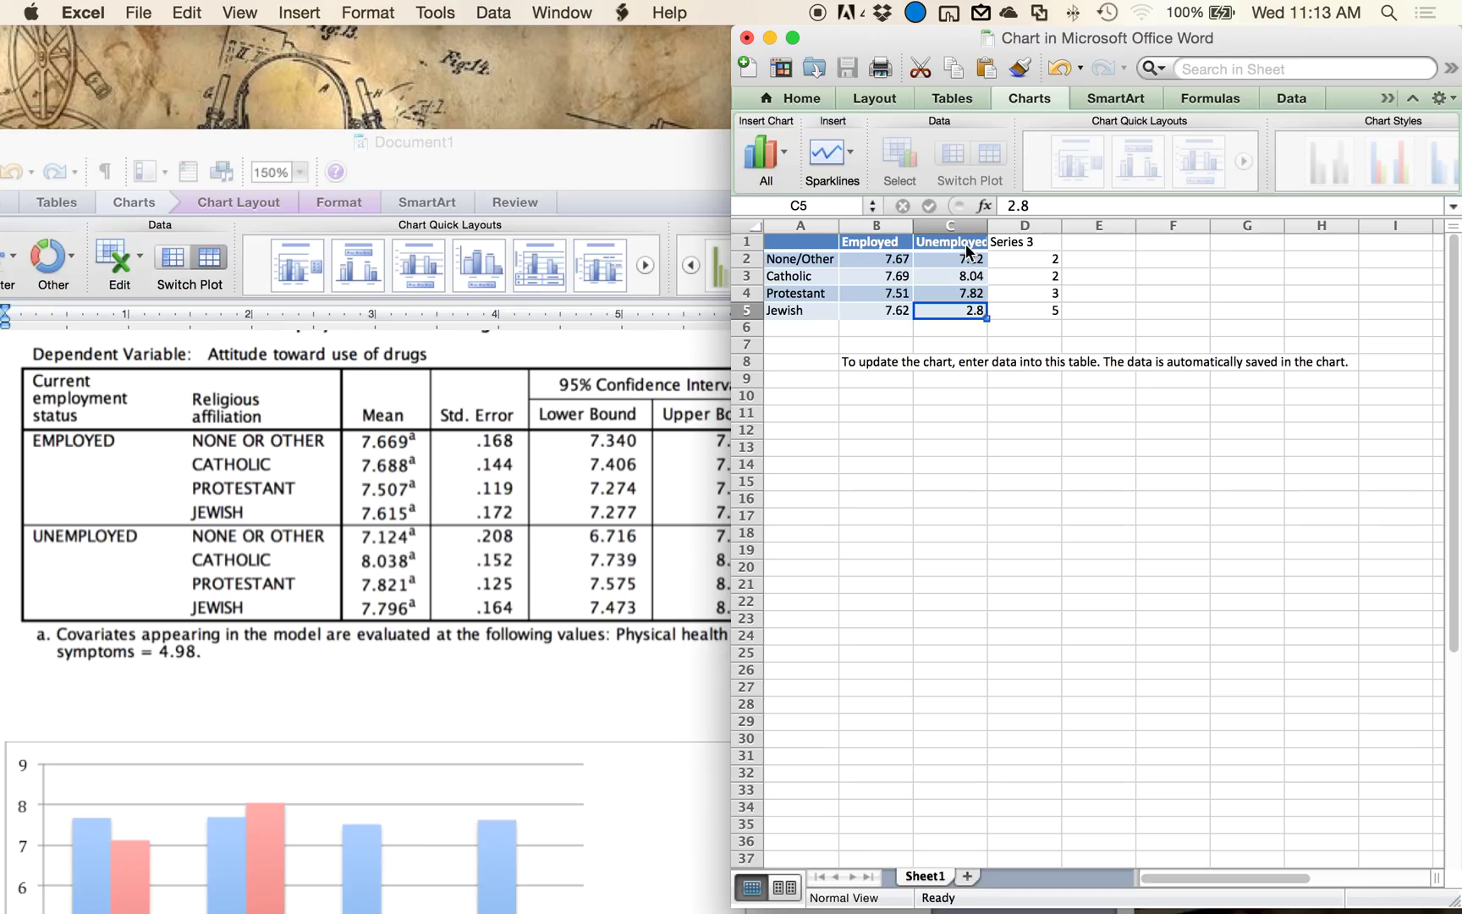
{"action": "type", "text": "7.80"}
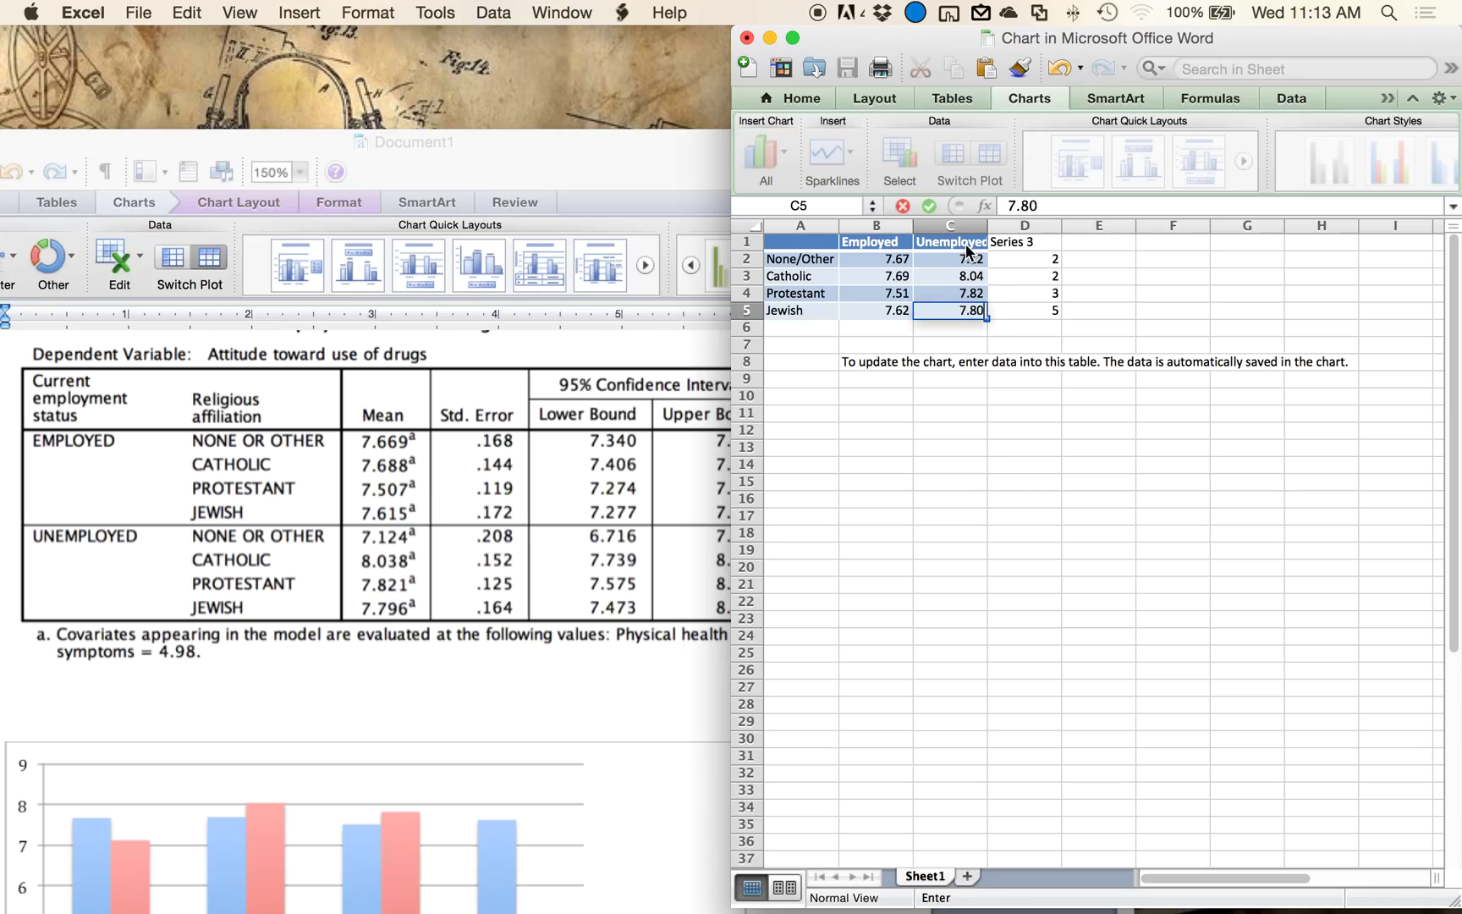
{"action": "key", "text": "Return"}
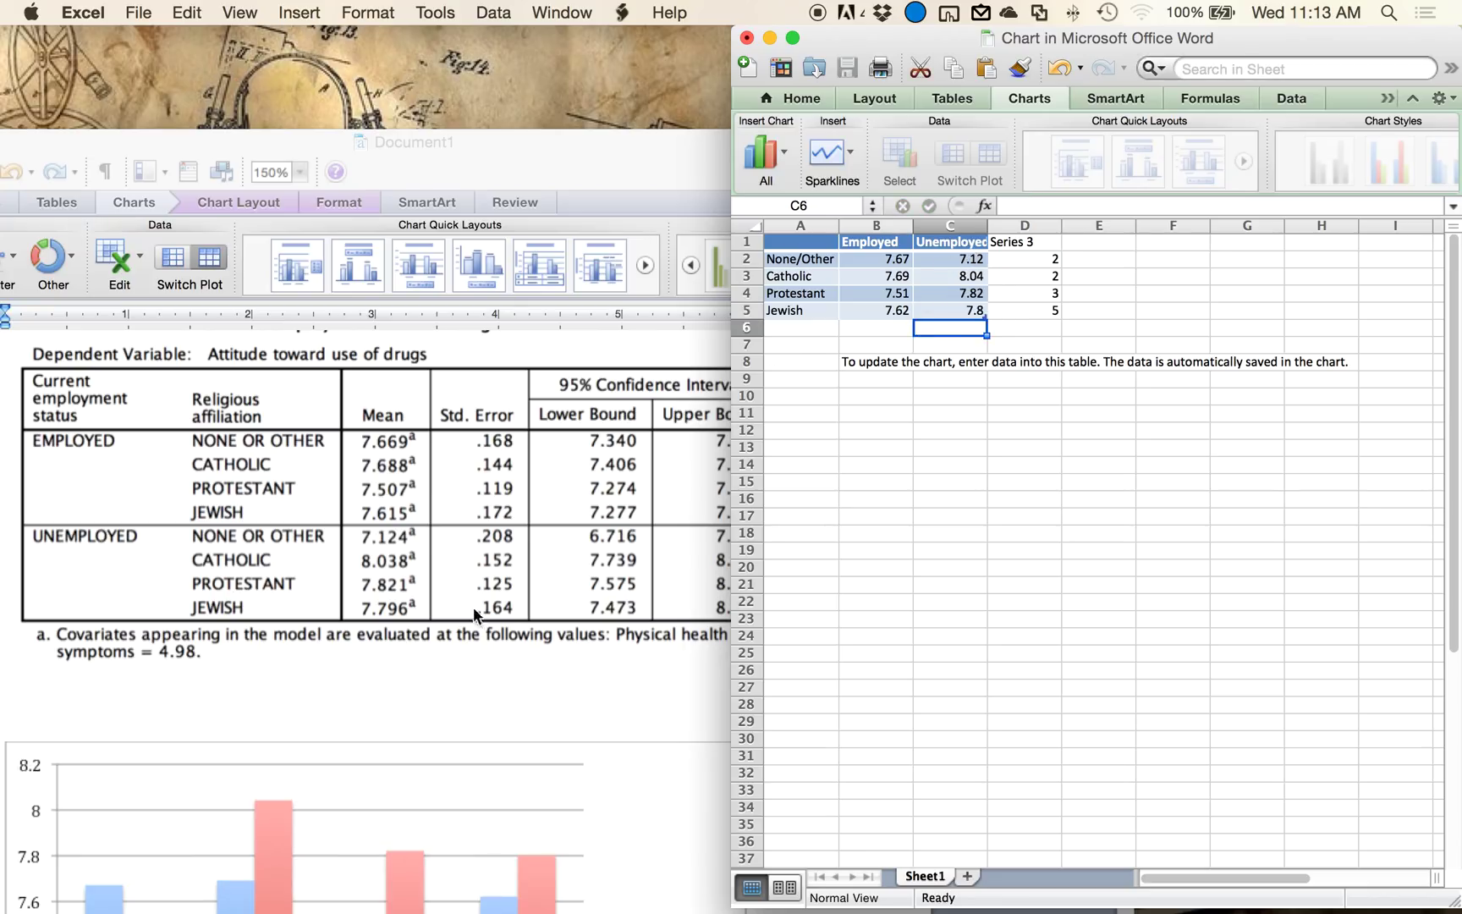
Step: Enter the Employed standard errors 0.17, 0.14, 0.12 and 0.17 in B10 to B13, below the chart data
{"action": "scroll", "coordinate": [481, 627], "scroll_direction": "down", "scroll_amount": 5}
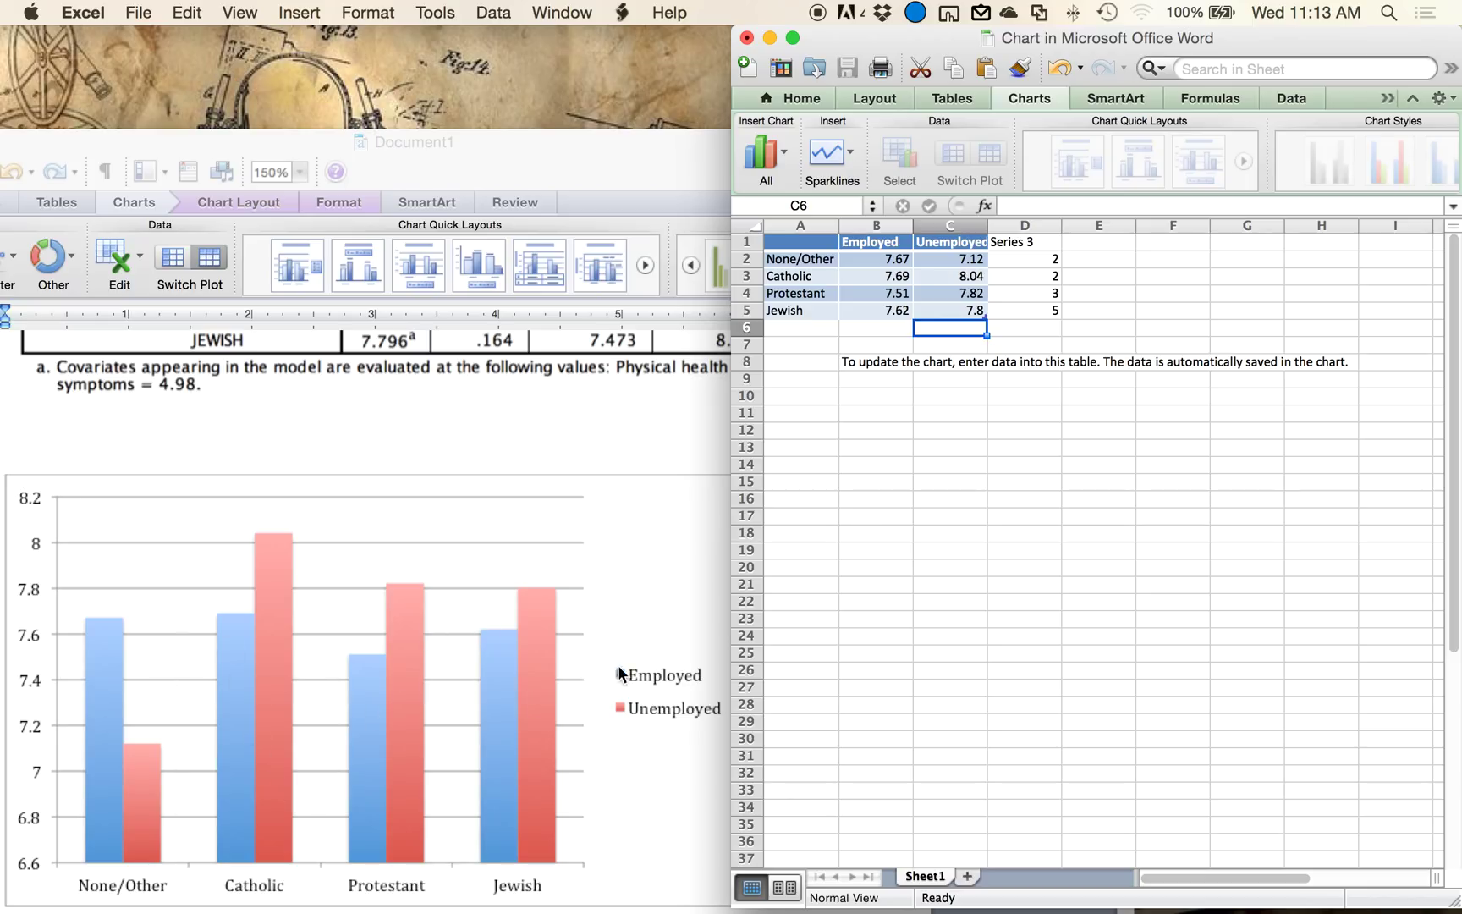
{"action": "scroll", "coordinate": [683, 378], "scroll_direction": "up", "scroll_amount": 3}
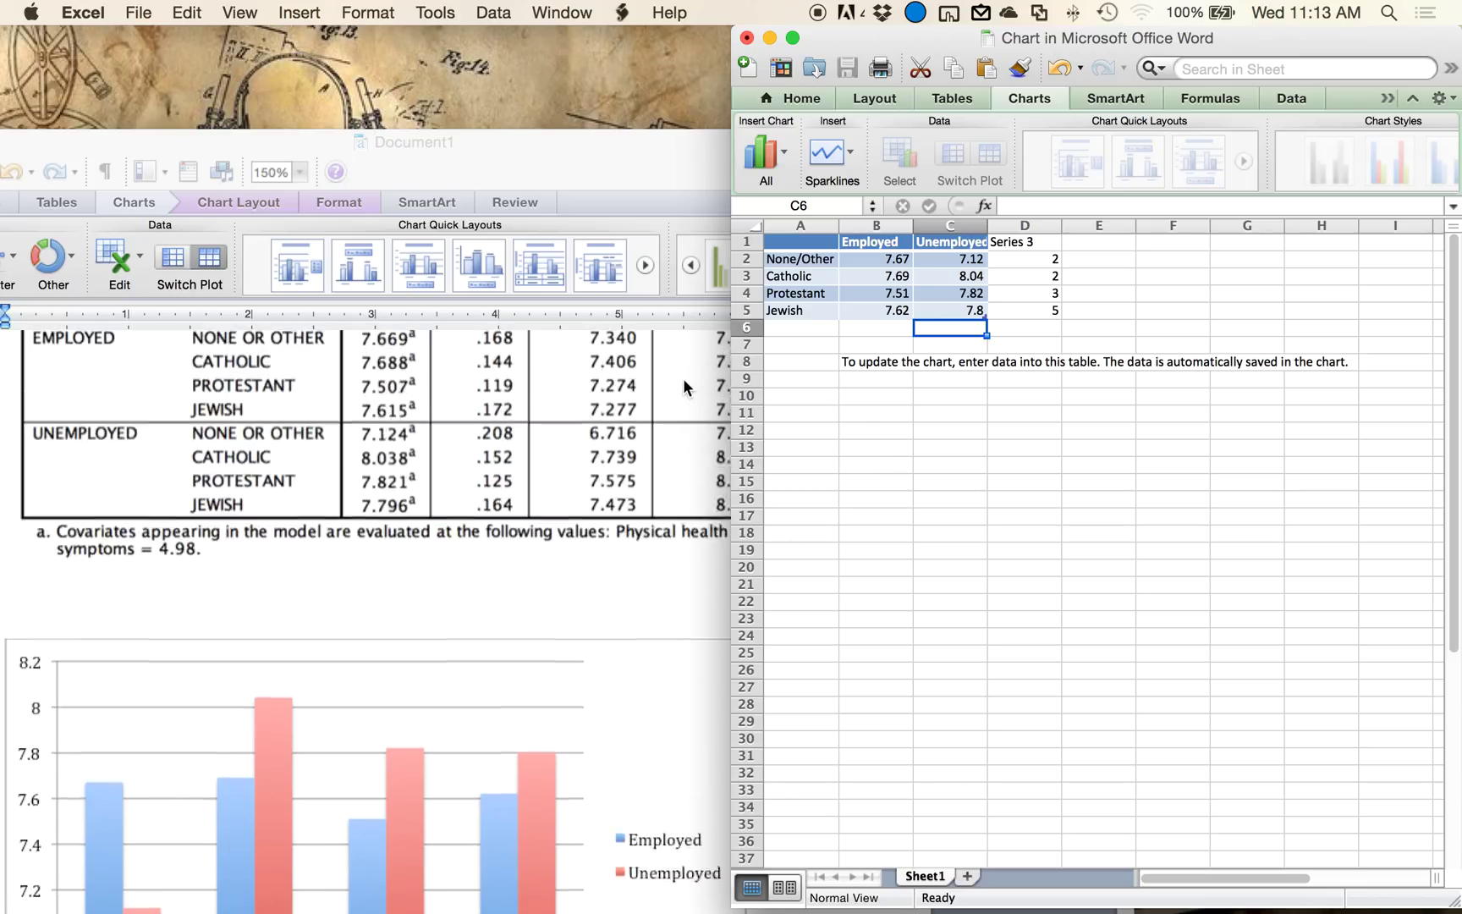
{"action": "scroll", "coordinate": [685, 378], "scroll_direction": "up", "scroll_amount": 2}
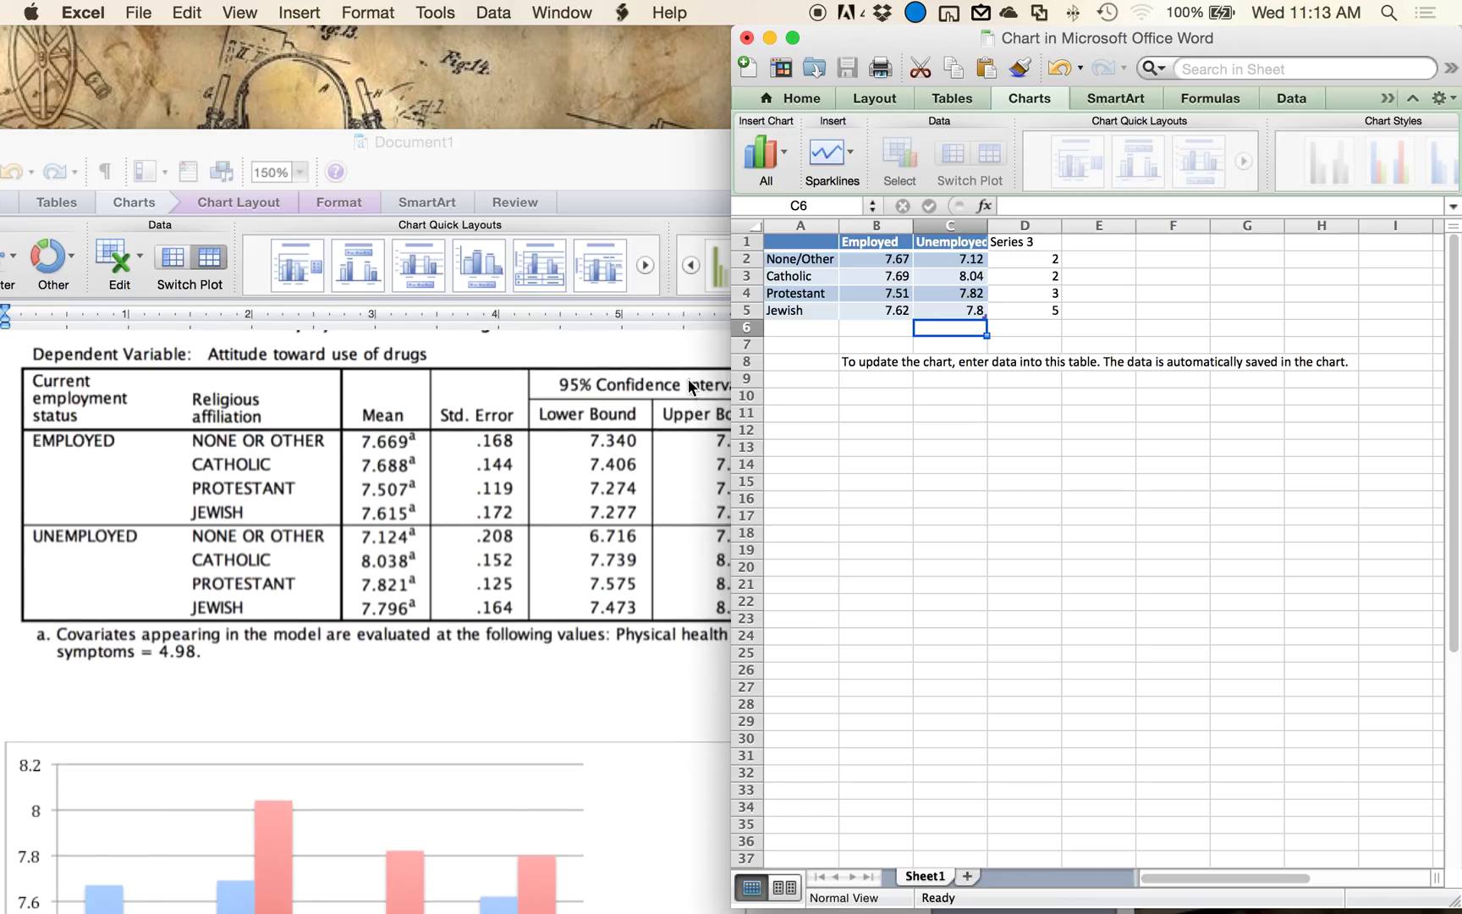
{"action": "left_click", "coordinate": [882, 397]}
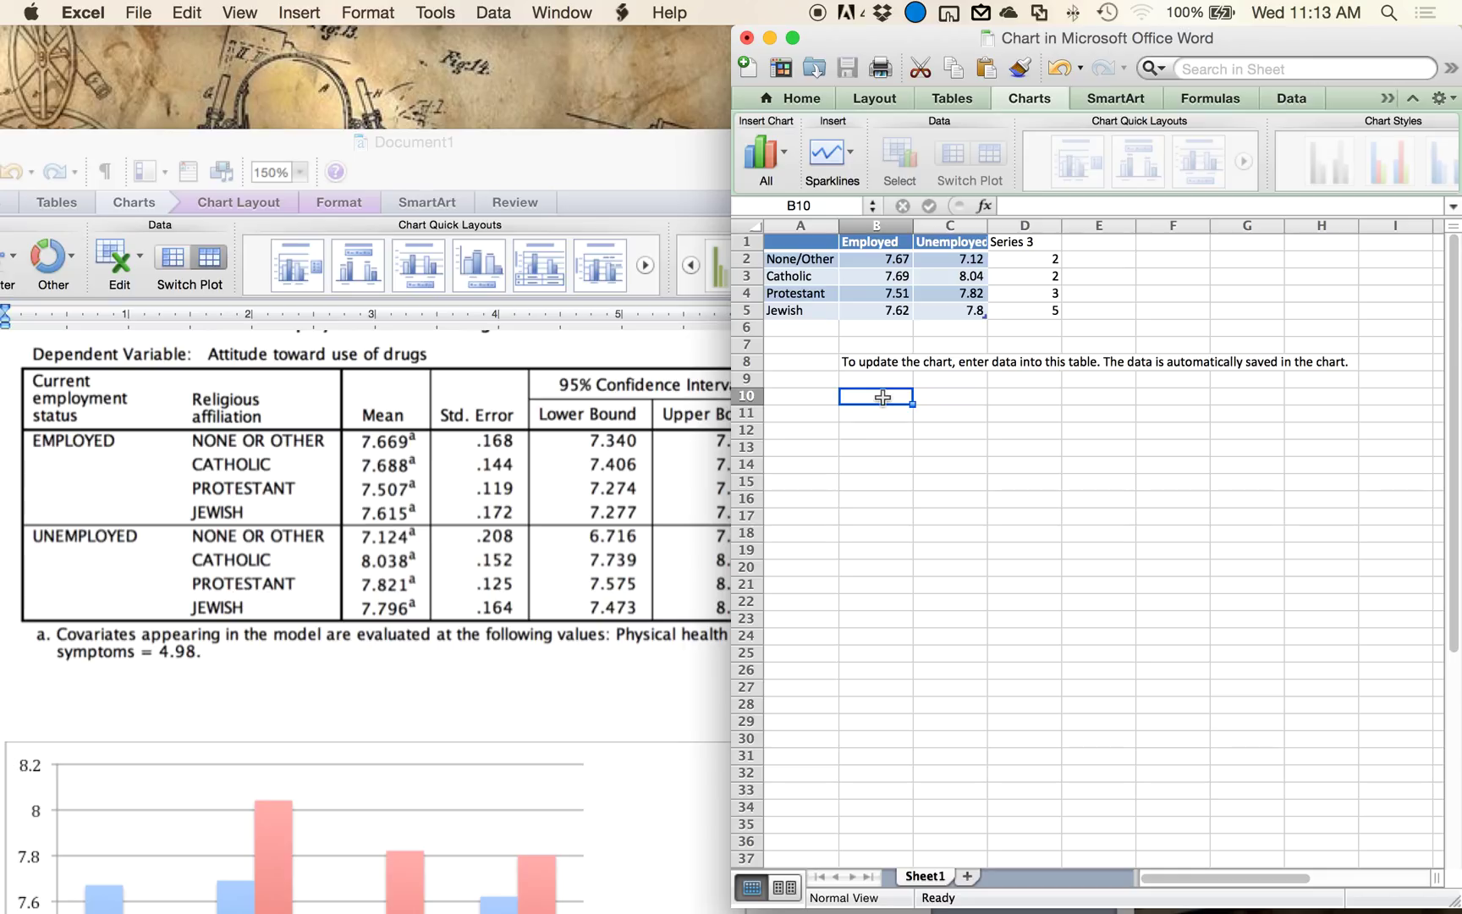
{"action": "key", "text": "Return"}
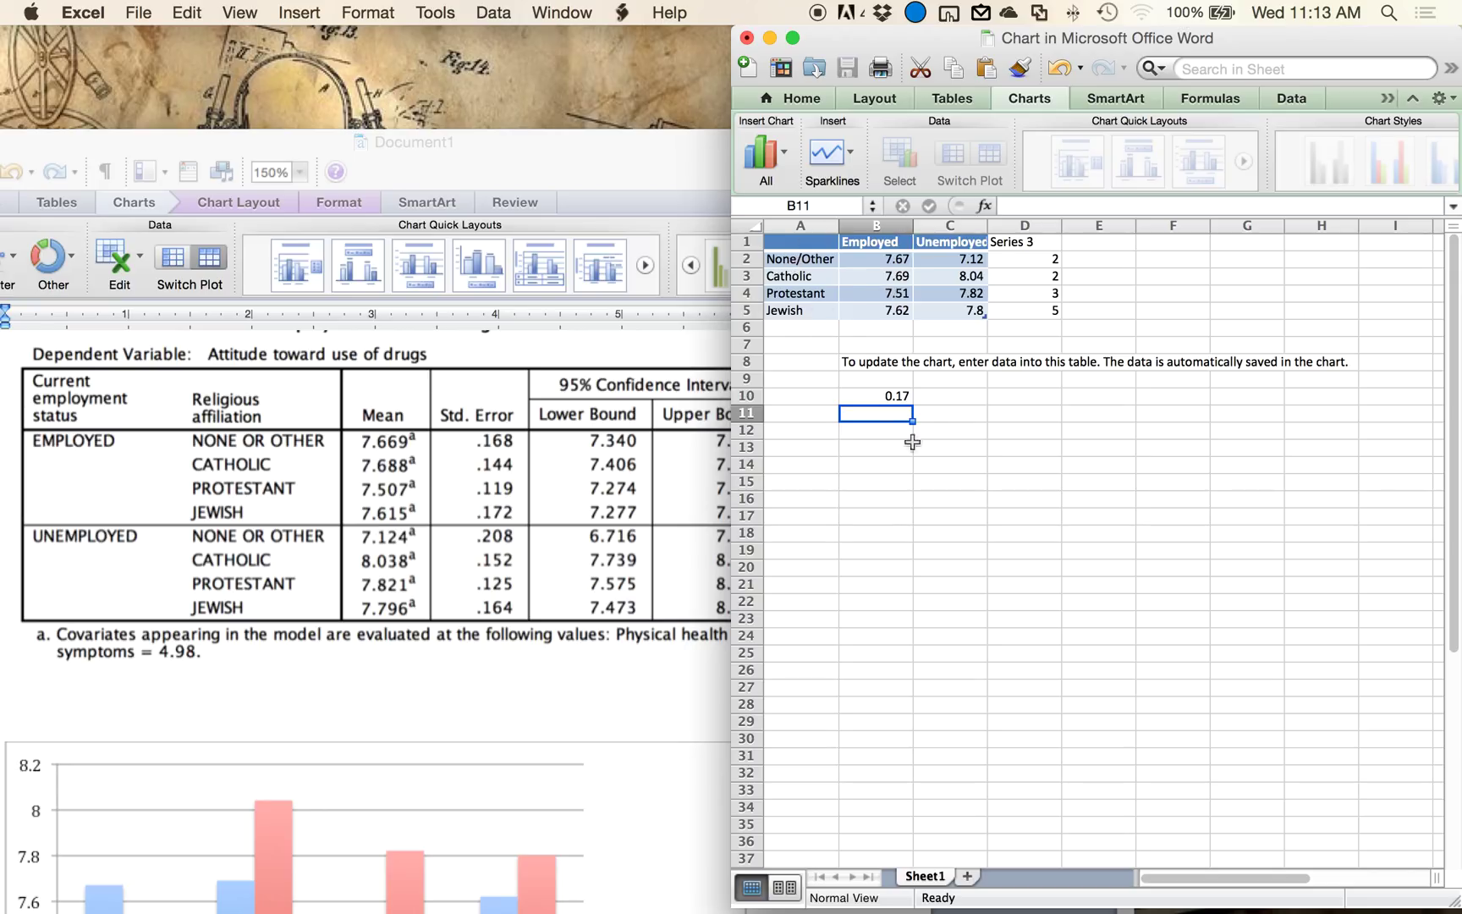
{"action": "type", "text": ".14"}
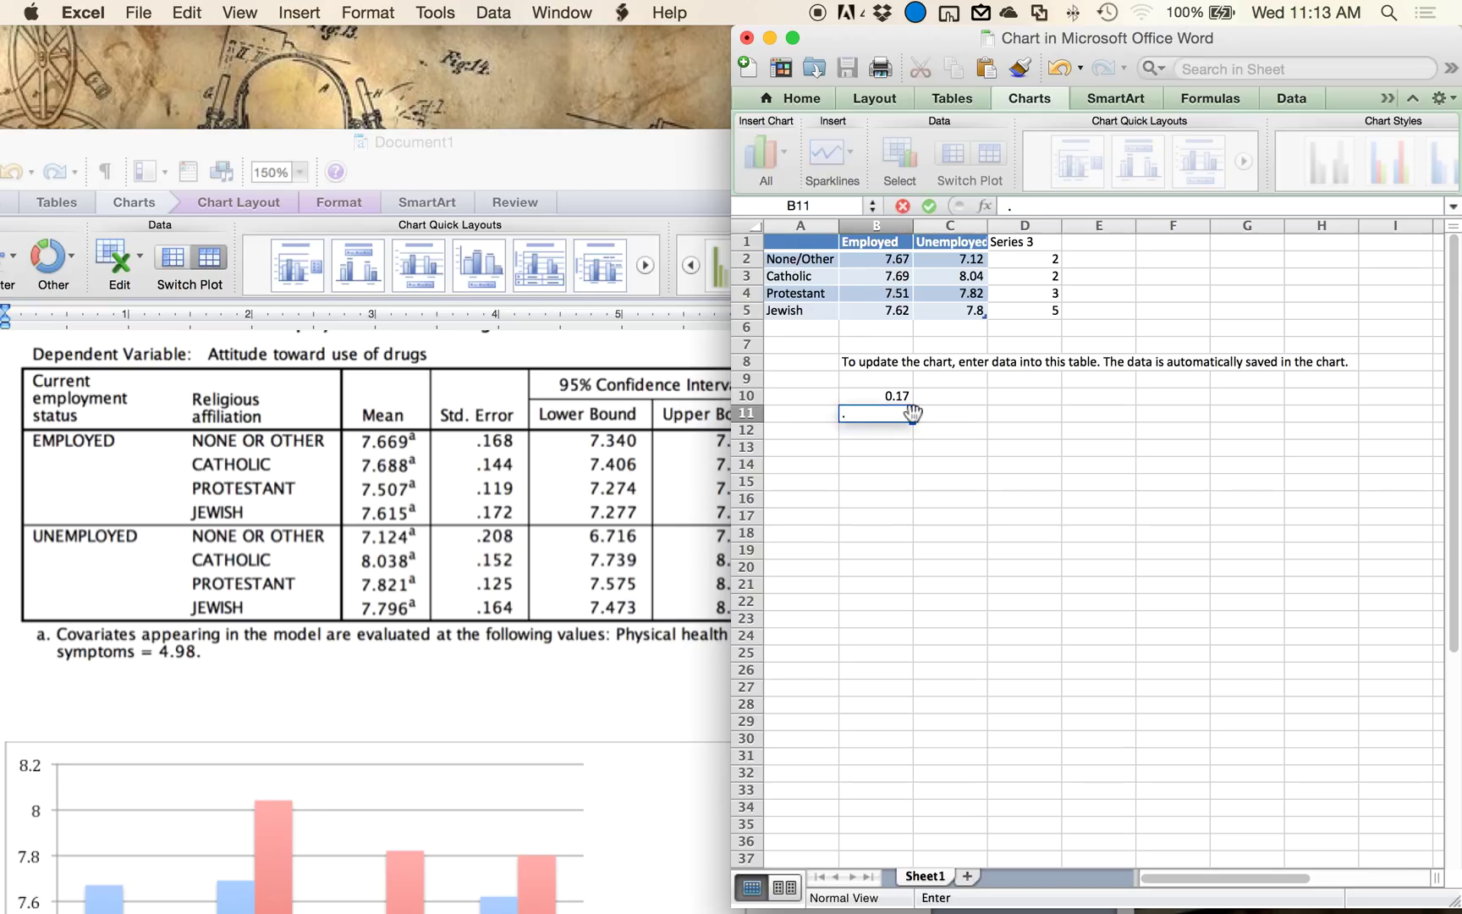
{"action": "key", "text": "Return"}
{"action": "type", "text": ".12"}
{"action": "key", "text": "Return"}
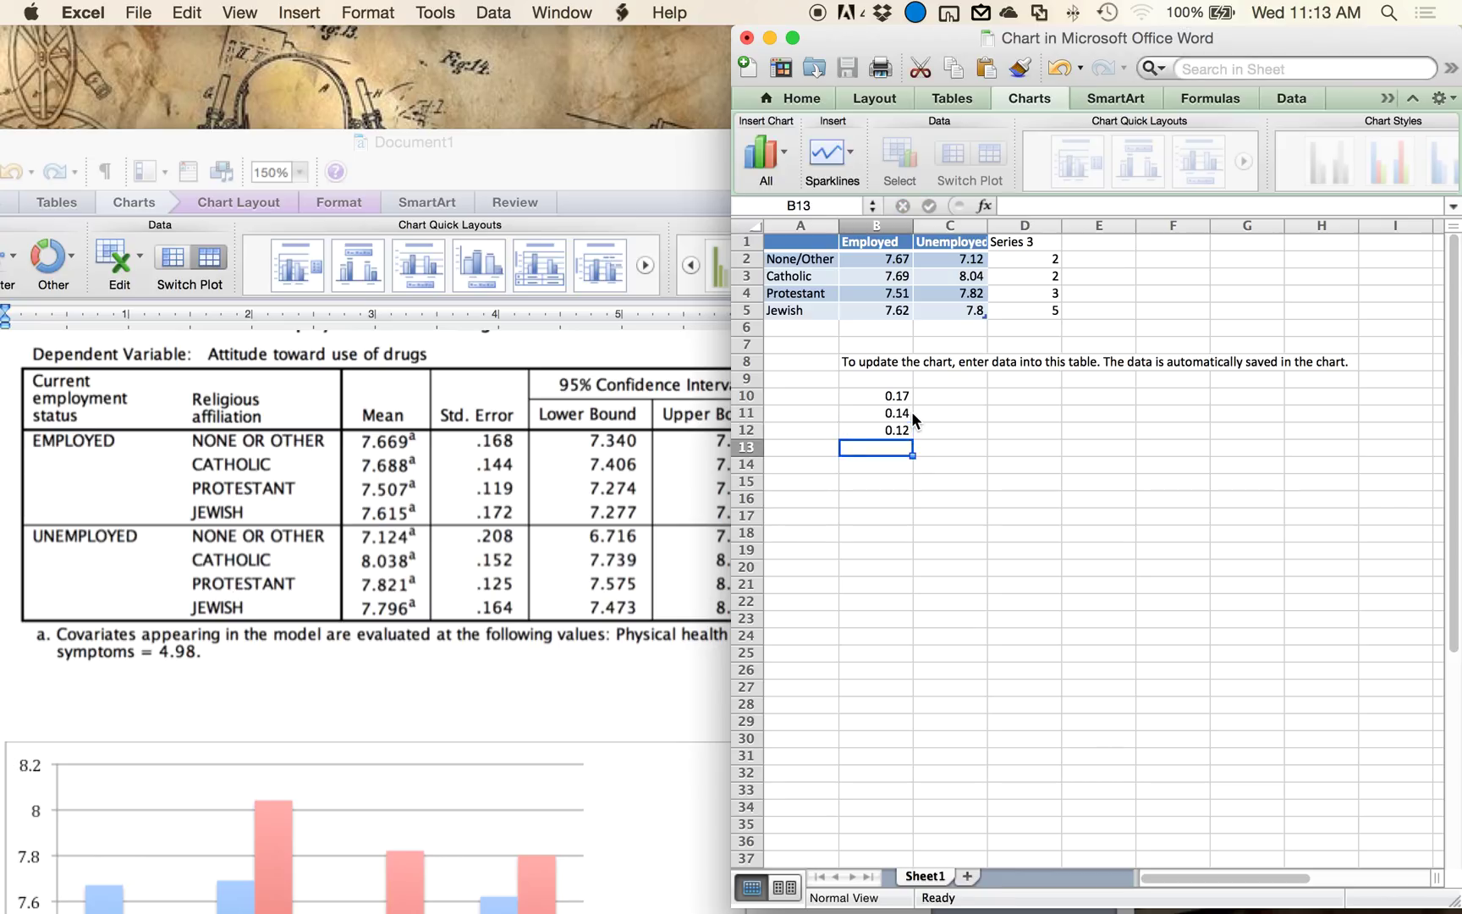
{"action": "type", "text": ".17"}
{"action": "key", "text": "Return"}
Step: Enter the Unemployed None/Other standard error as 0.21 in C10, beside the Employed errors
{"action": "left_click", "coordinate": [934, 395]}
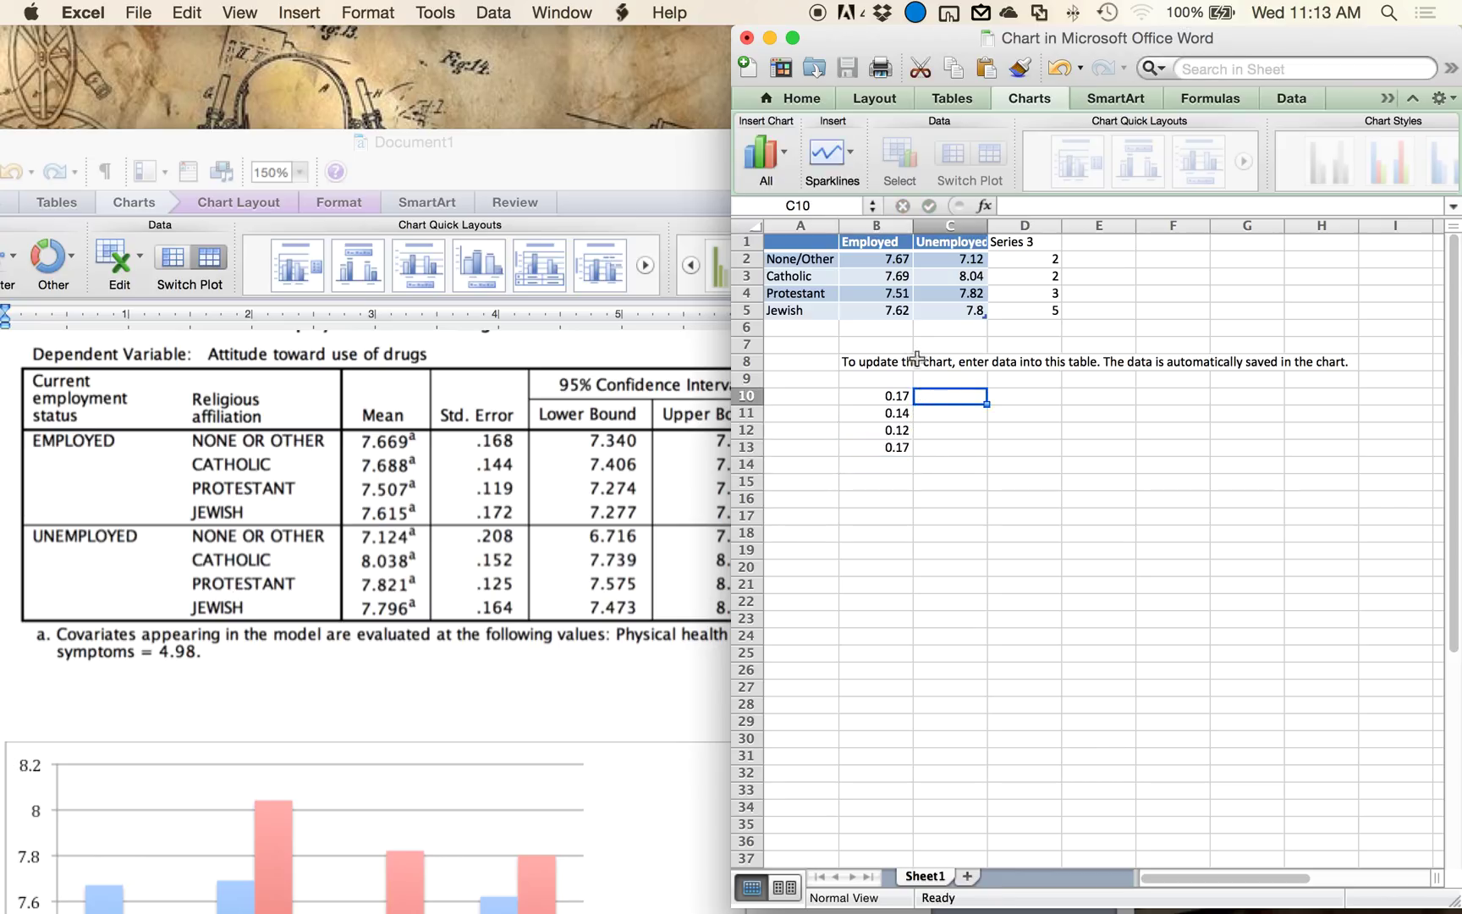
{"action": "left_click", "coordinate": [882, 265]}
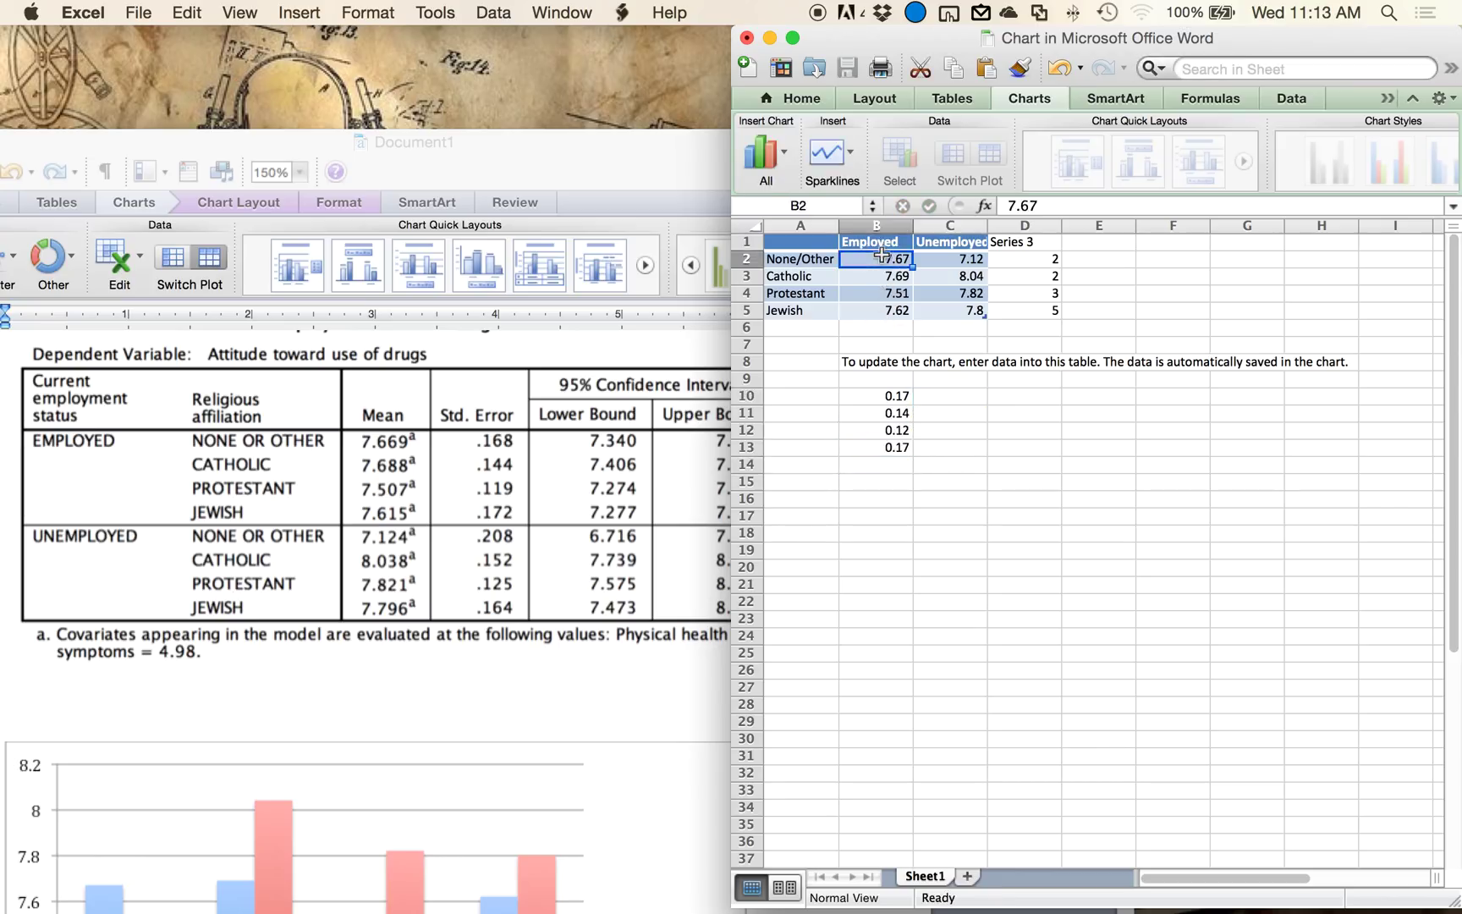
{"action": "left_click", "coordinate": [880, 393]}
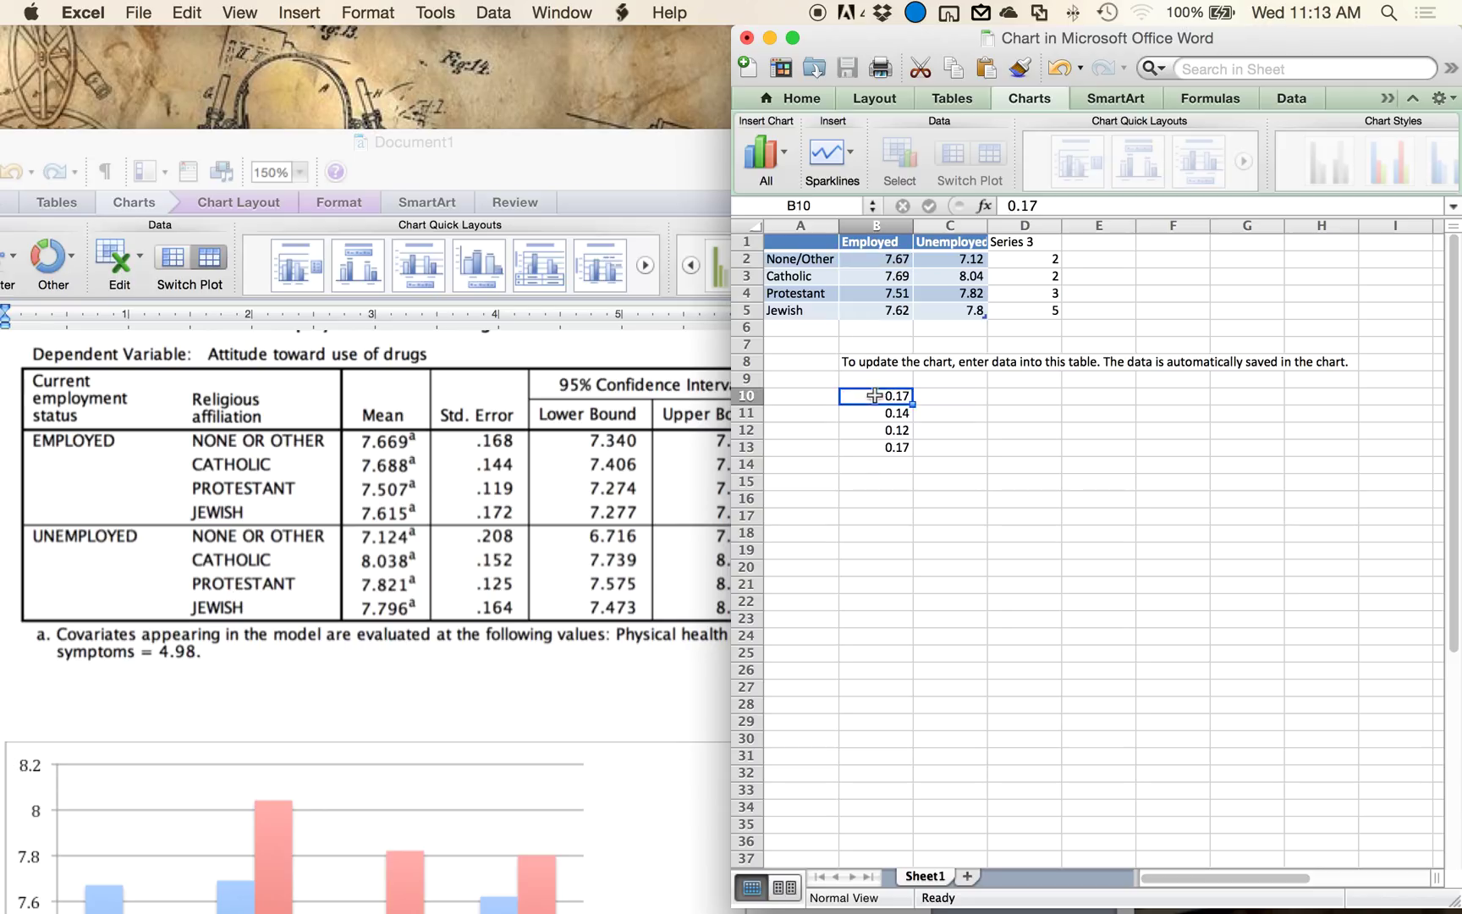
{"action": "left_click", "coordinate": [936, 396]}
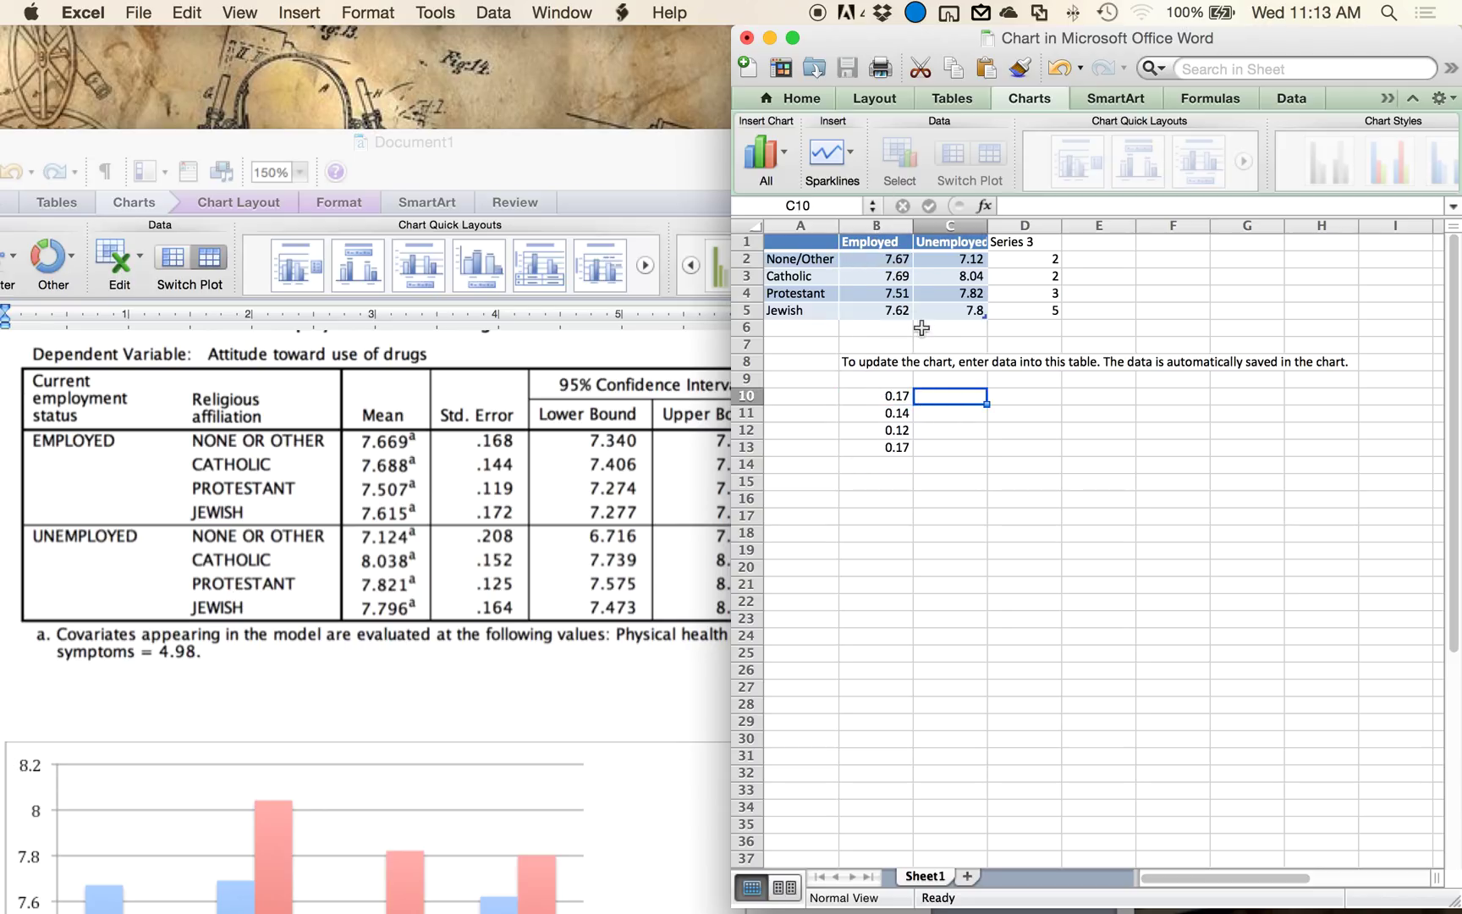
{"action": "type", "text": ".17"}
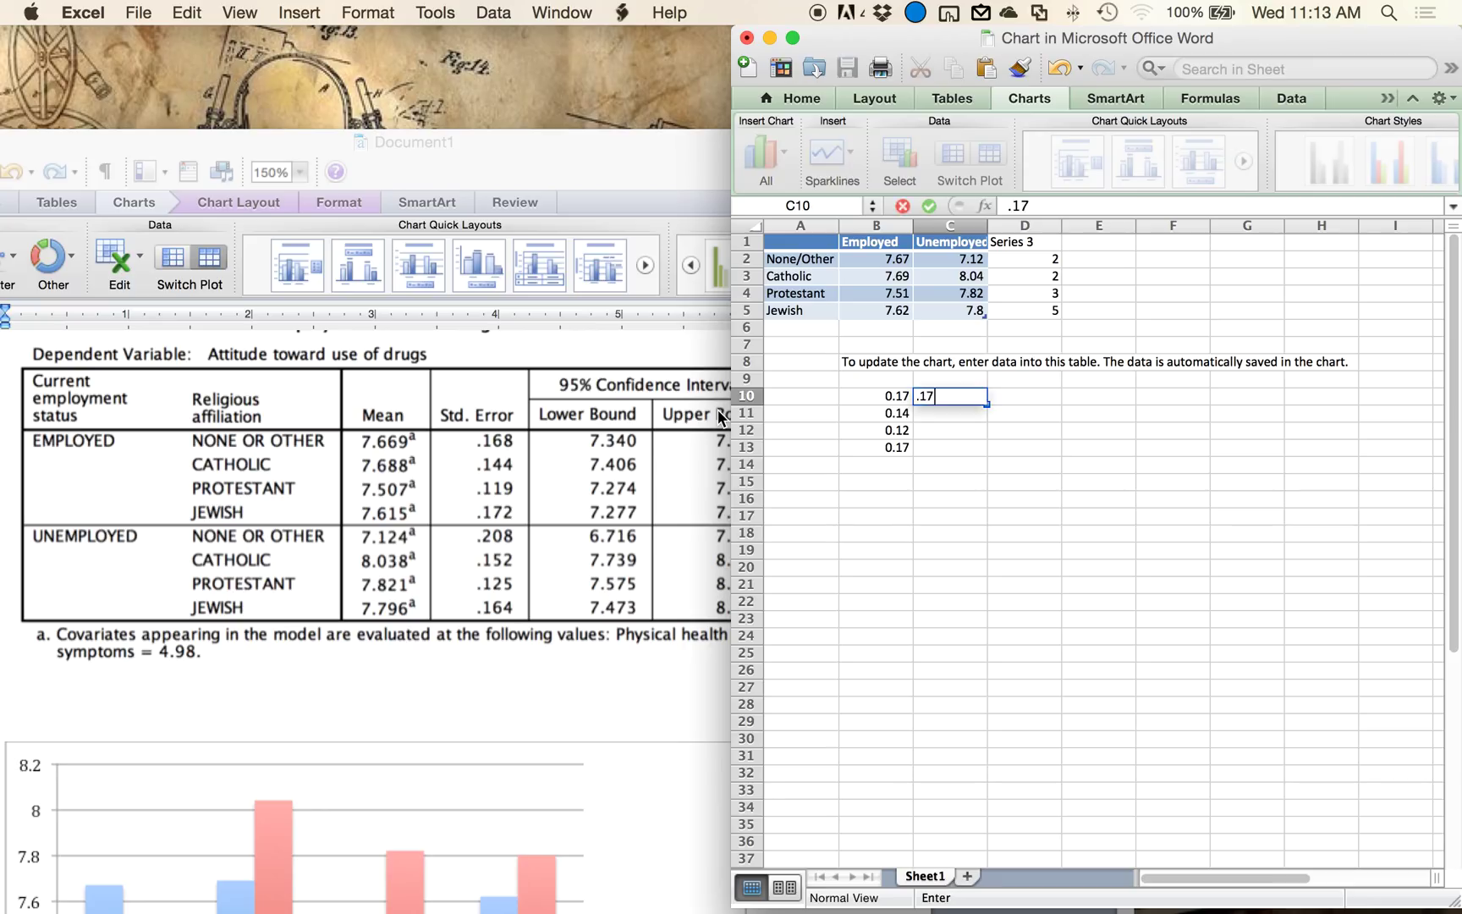
{"action": "key", "text": "Return"}
{"action": "key", "text": "Up"}
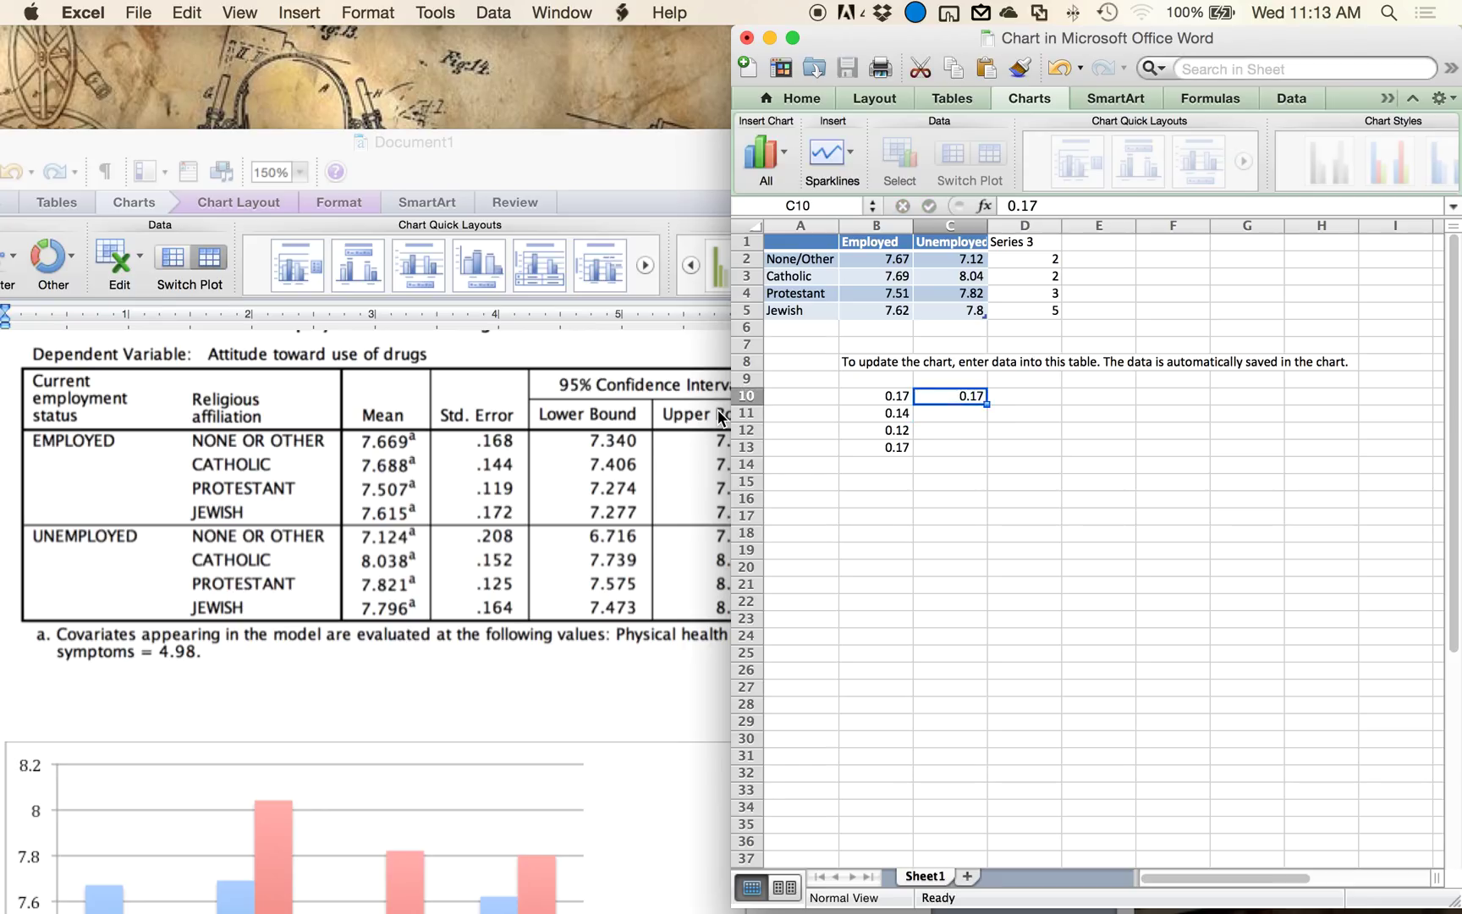
{"action": "type", "text": ".21"}
{"action": "key", "text": "Return"}
Step: Enter the remaining Unemployed standard errors 0.15, 0.13 and 0.16 in C11 to C13
{"action": "left_click", "coordinate": [497, 510]}
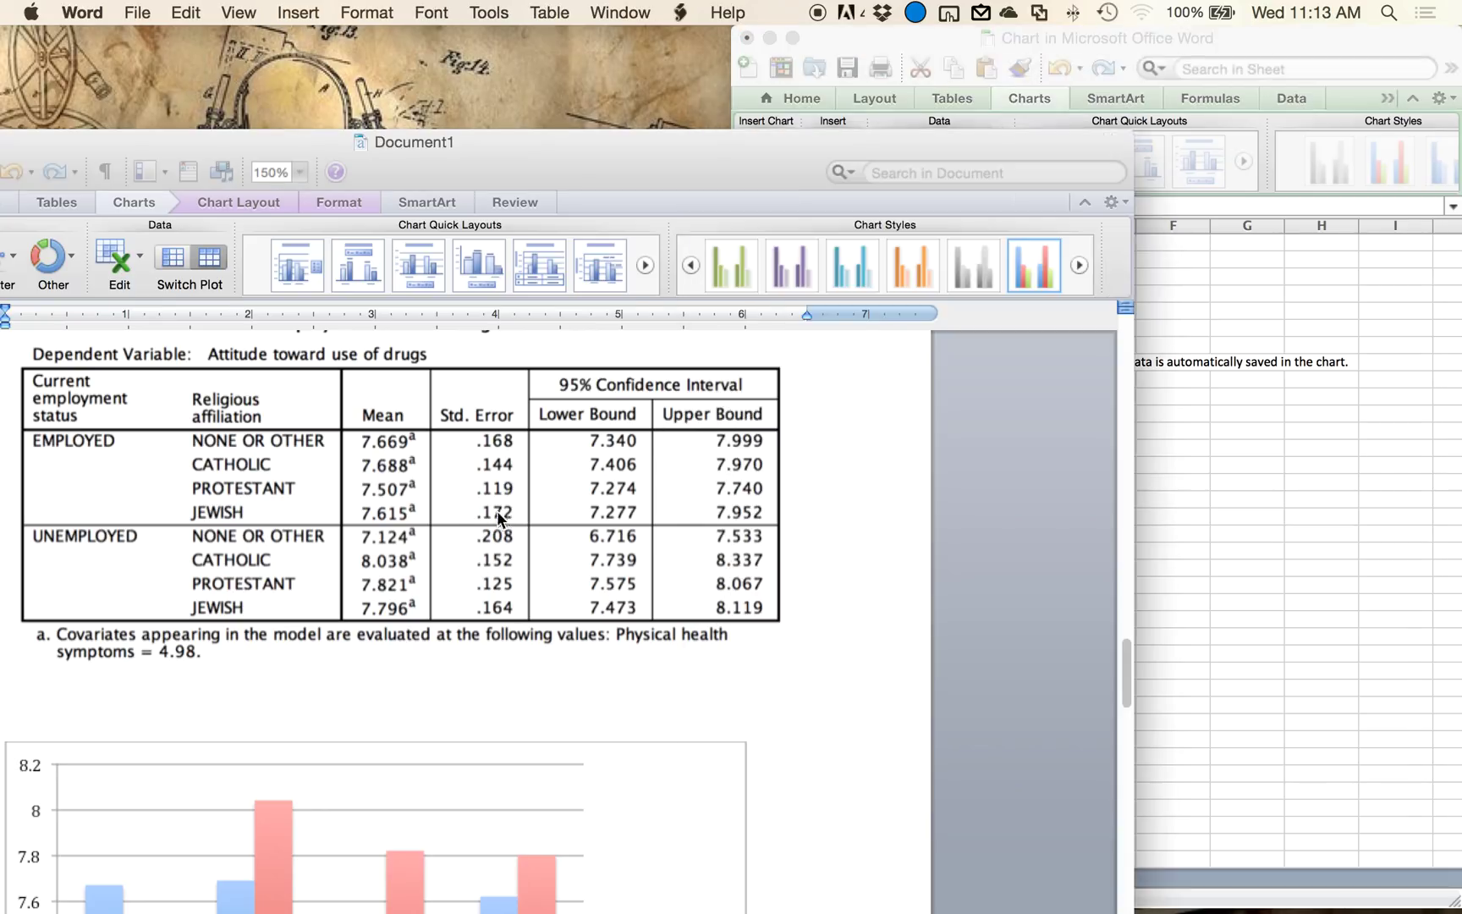
{"action": "left_click", "coordinate": [1251, 450]}
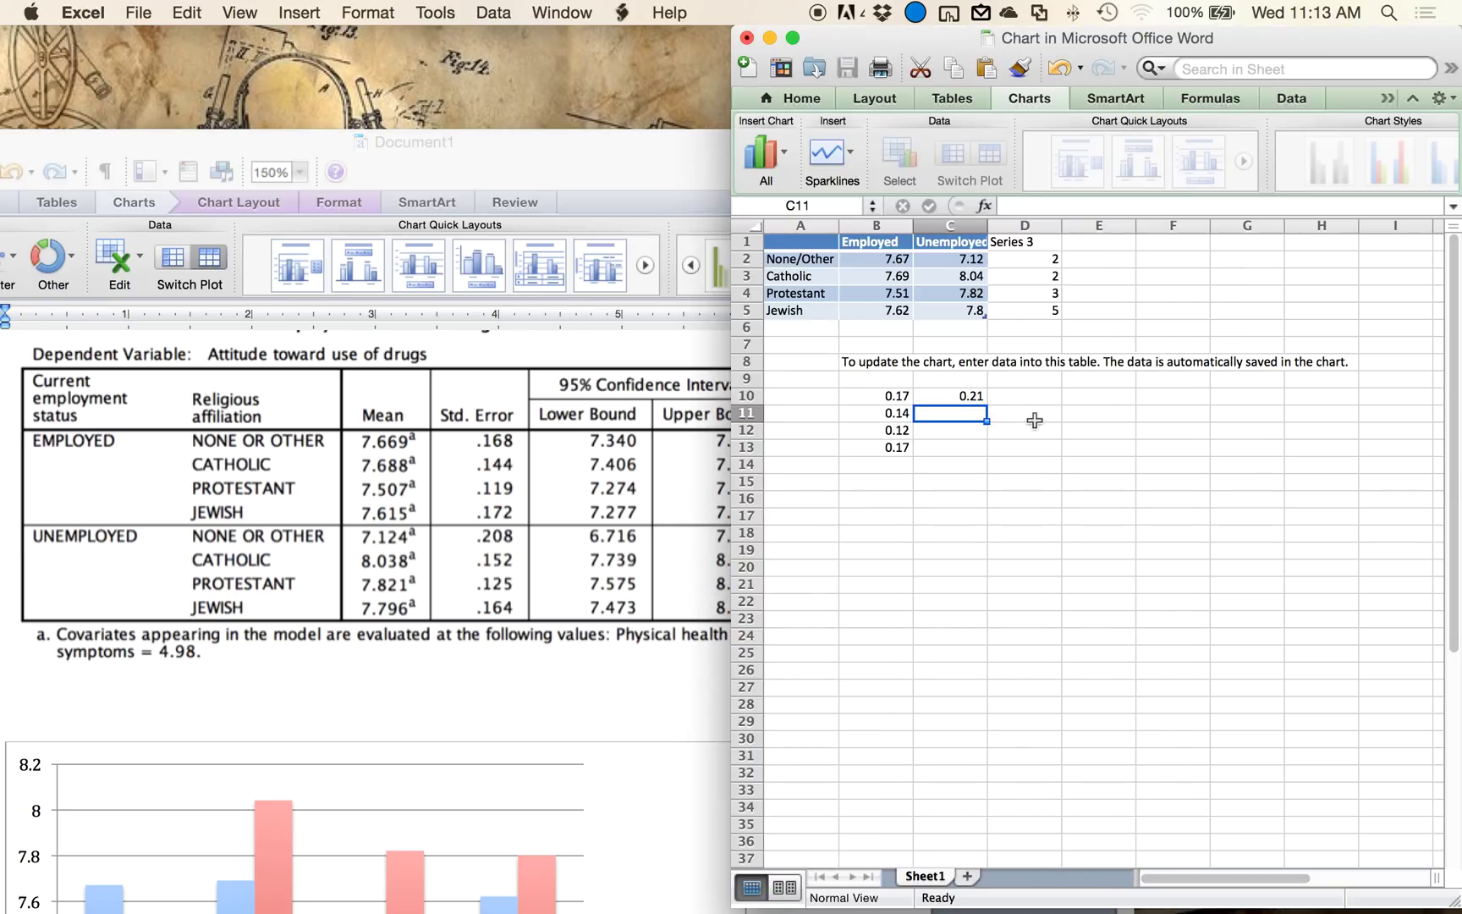
{"action": "type", "text": ".15"}
{"action": "key", "text": "Return"}
{"action": "type", "text": ".13"}
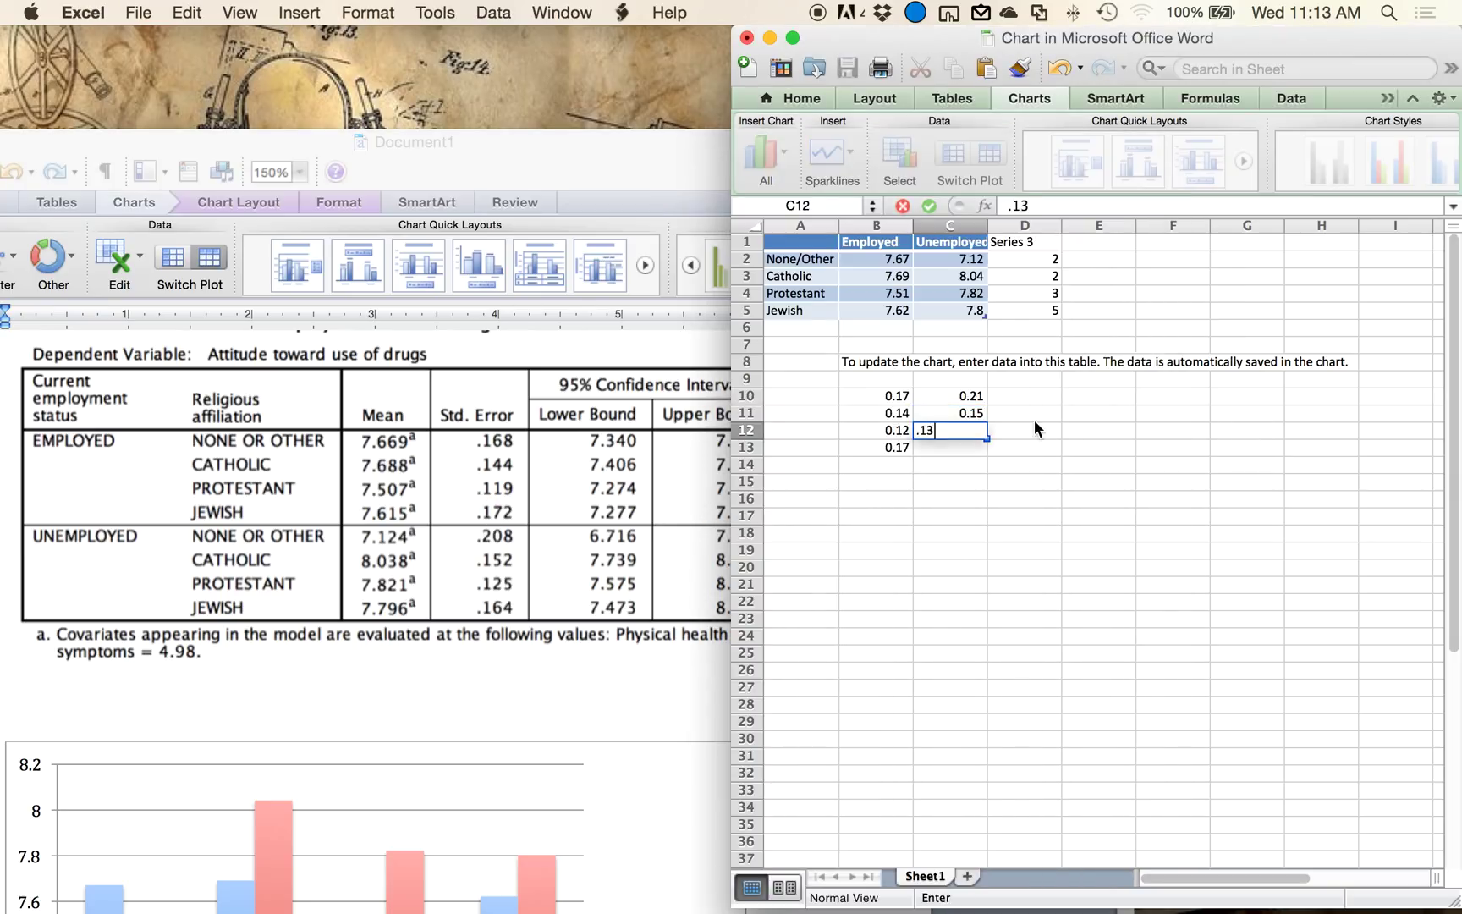
{"action": "key", "text": "Return"}
{"action": "type", "text": ".16"}
{"action": "key", "text": "Return"}
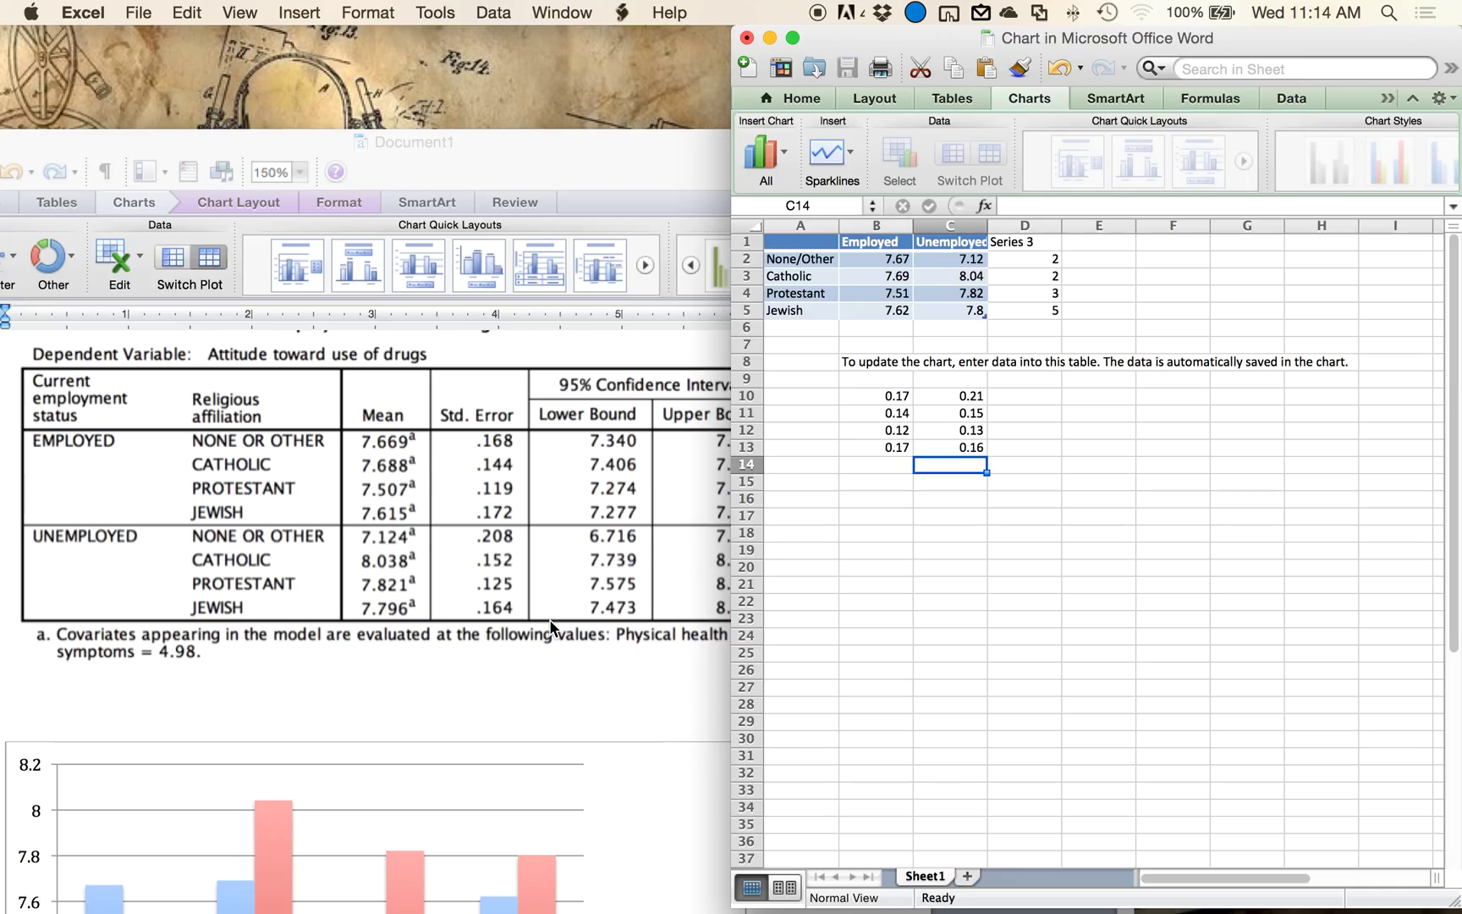
Step: Switch to the Word document and open the error bar settings for the chart's Employed series
{"action": "left_click", "coordinate": [432, 725]}
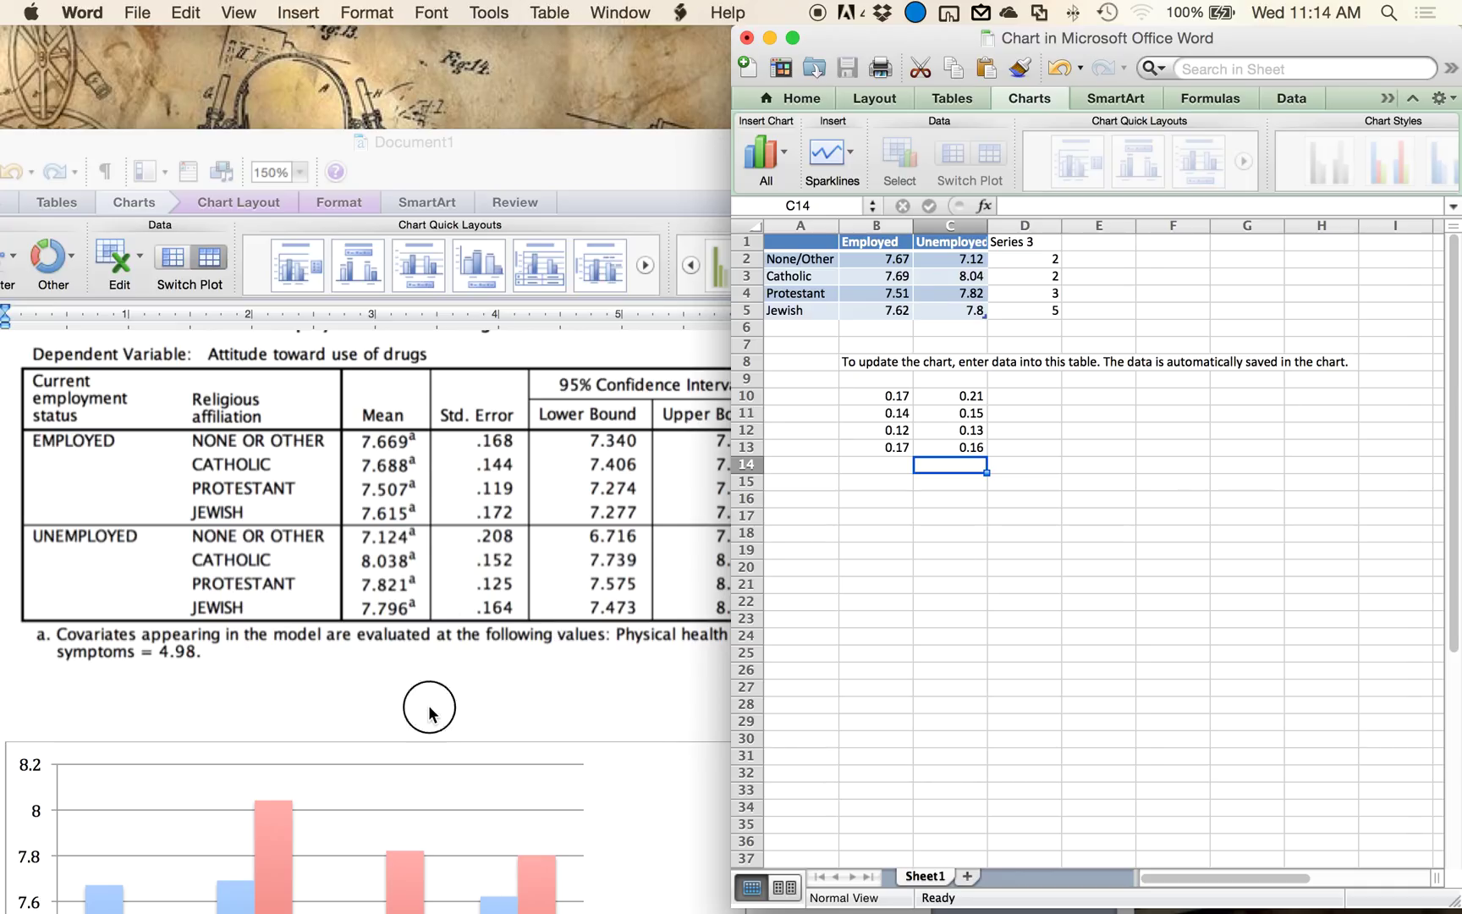
{"action": "scroll", "coordinate": [351, 608], "scroll_direction": "down", "scroll_amount": 5}
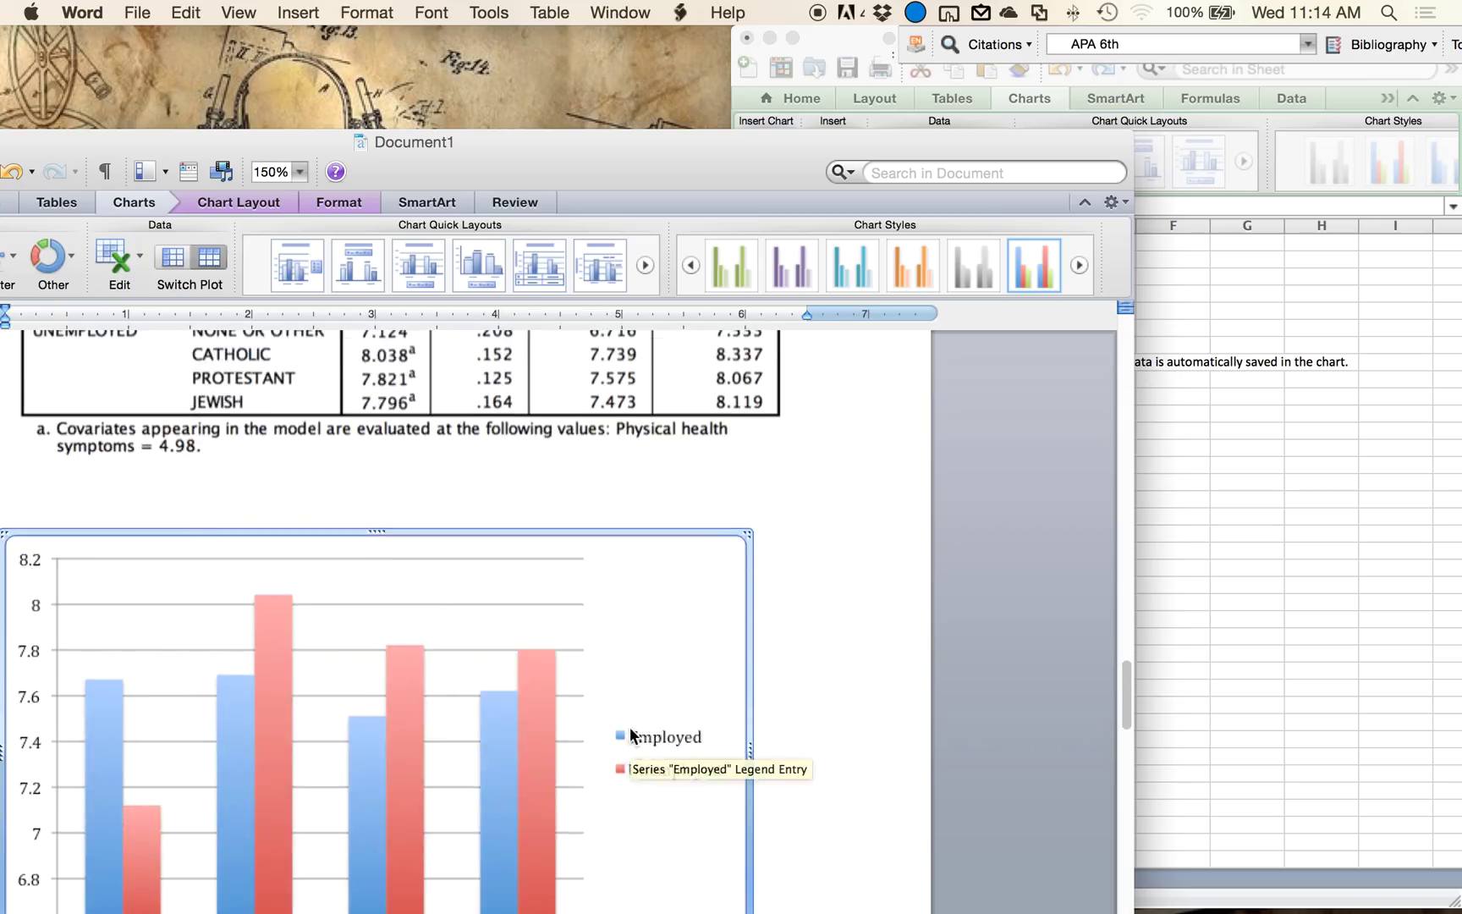
{"action": "mouse_move", "coordinate": [118, 756]}
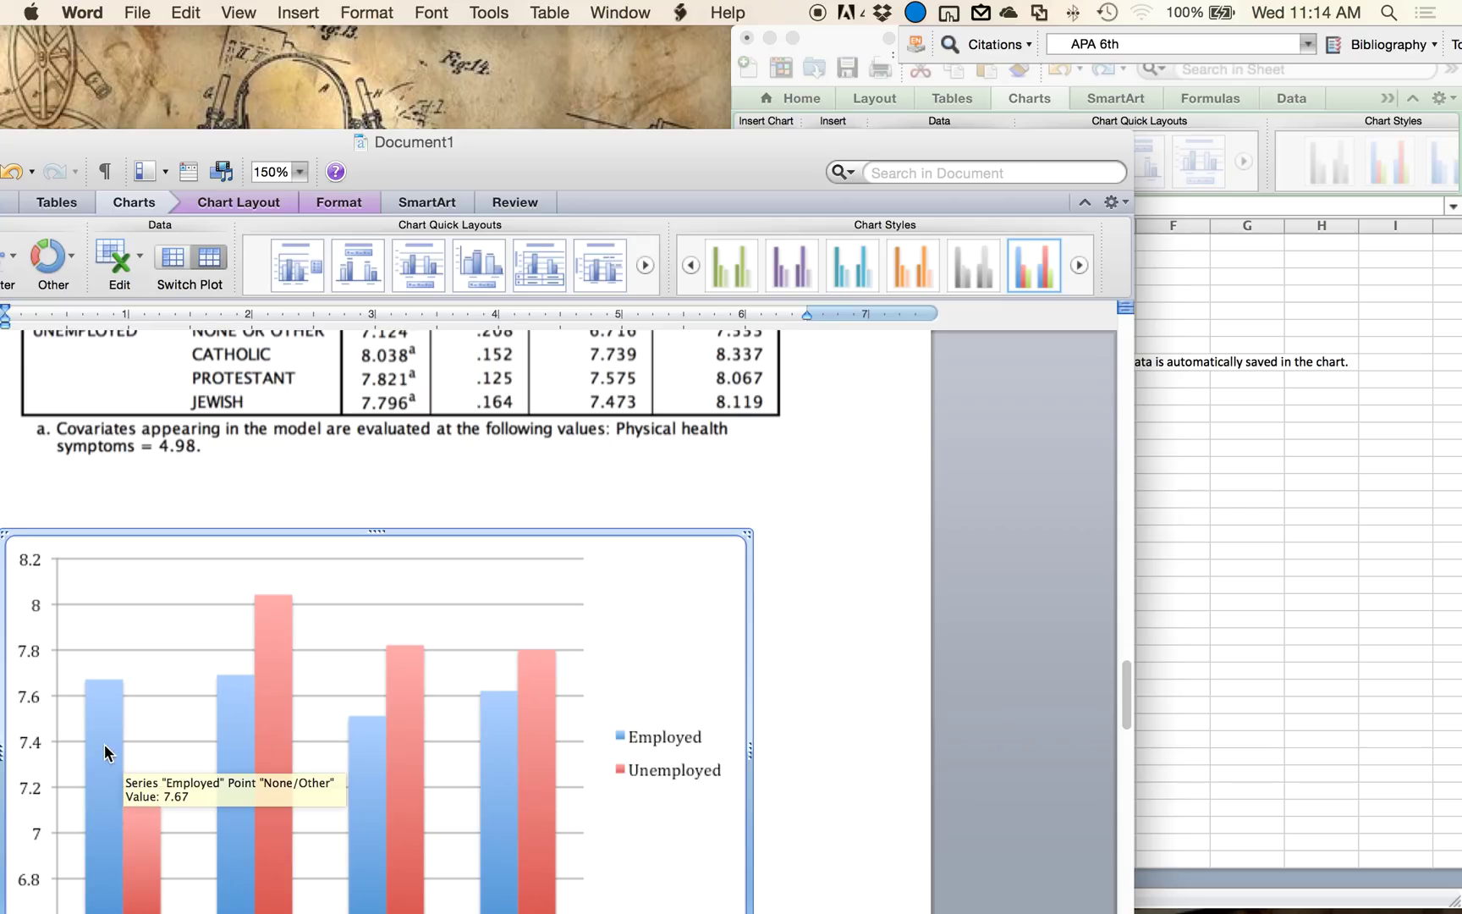
{"action": "left_click", "coordinate": [108, 752]}
{"action": "double_click", "coordinate": [108, 752]}
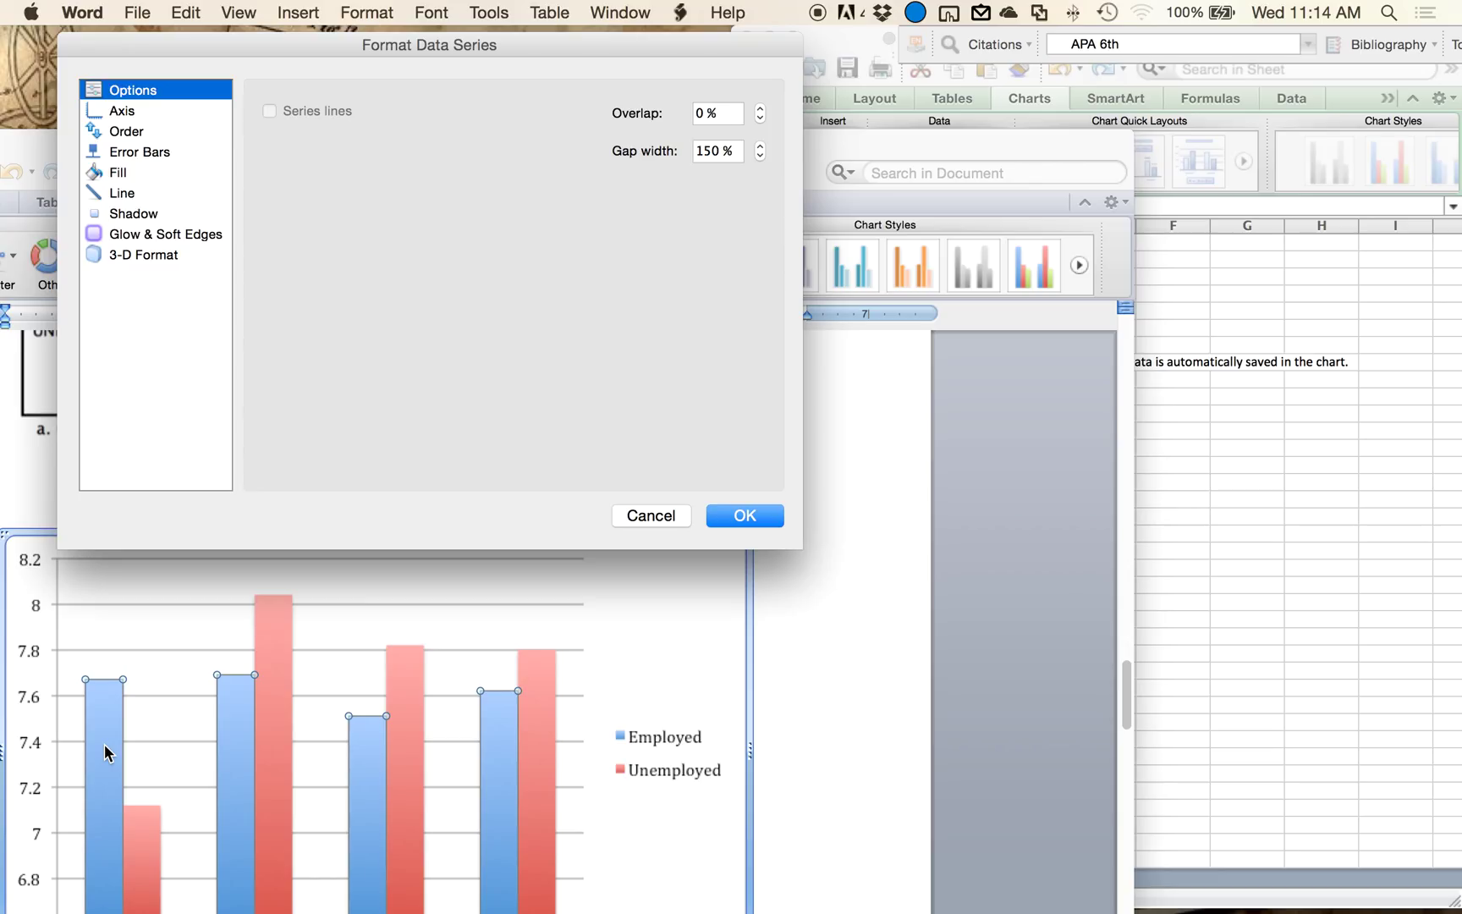
{"action": "left_click", "coordinate": [161, 111]}
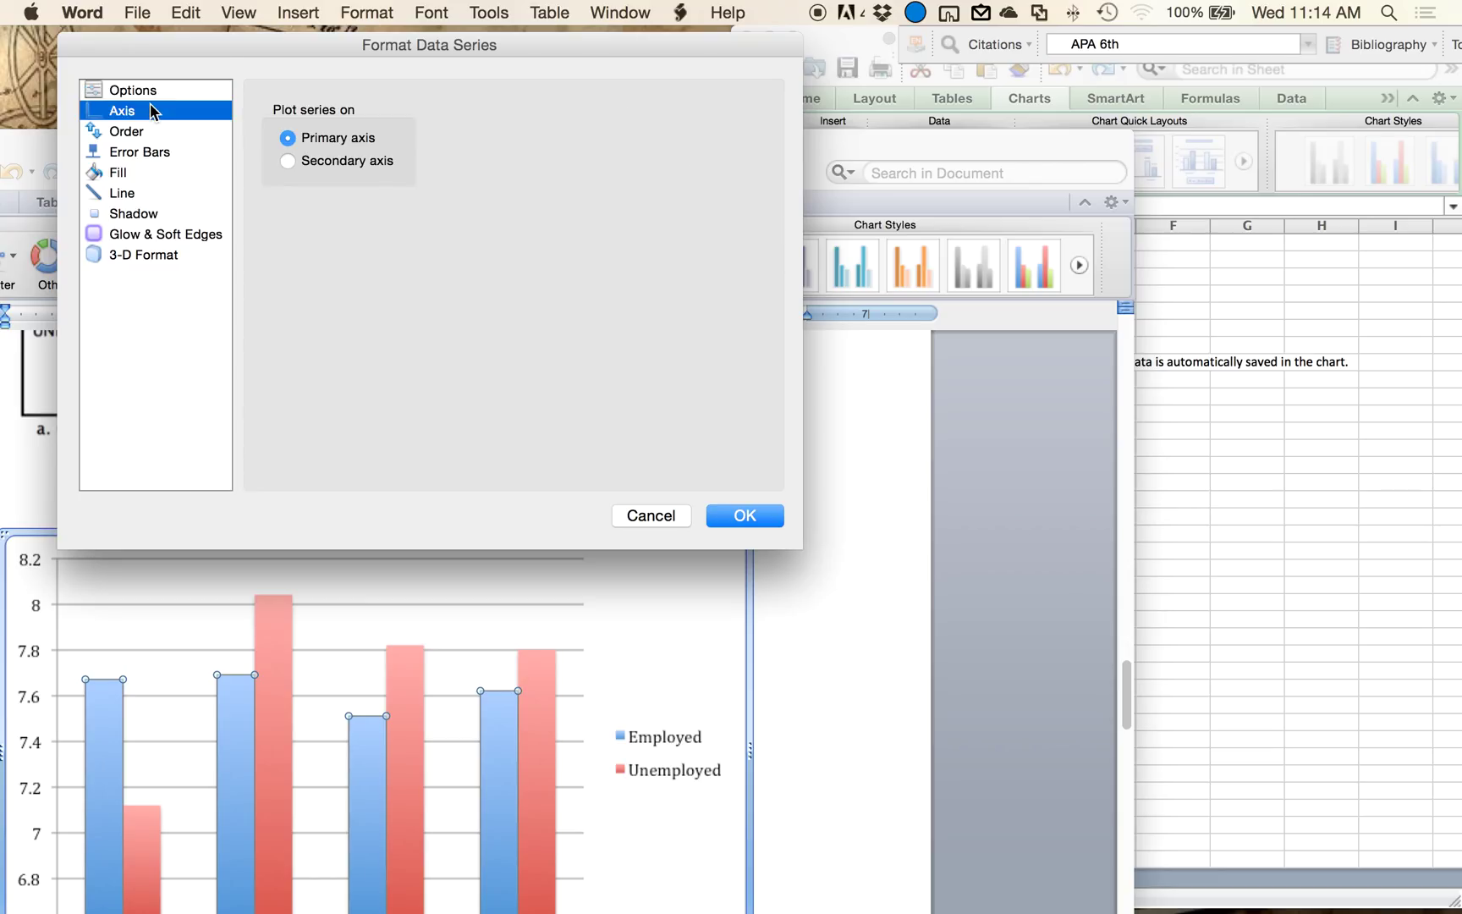
{"action": "left_click", "coordinate": [144, 132]}
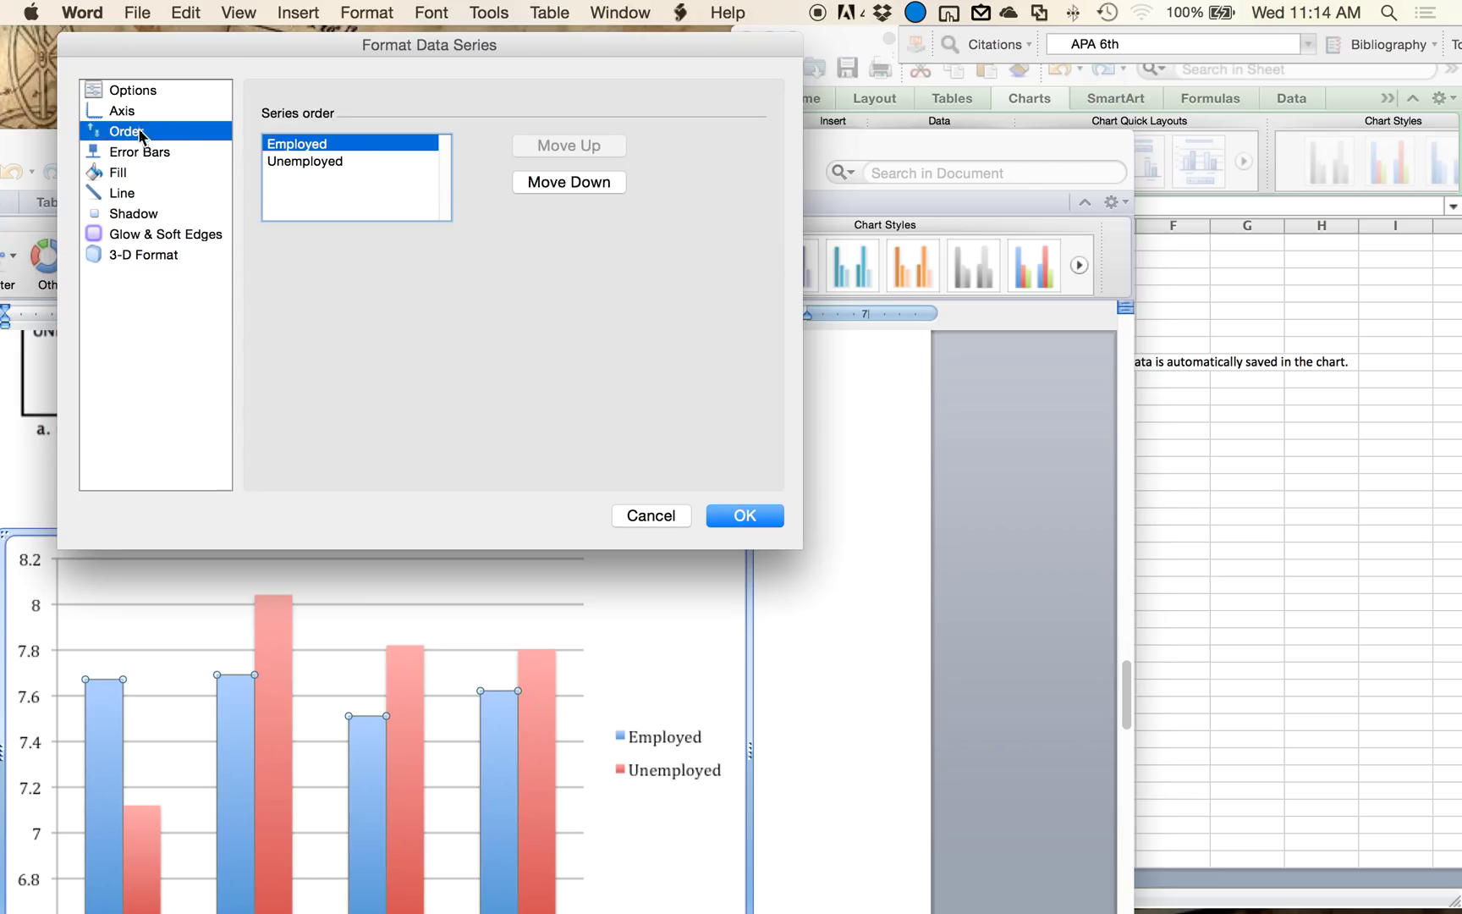
{"action": "left_click", "coordinate": [194, 152]}
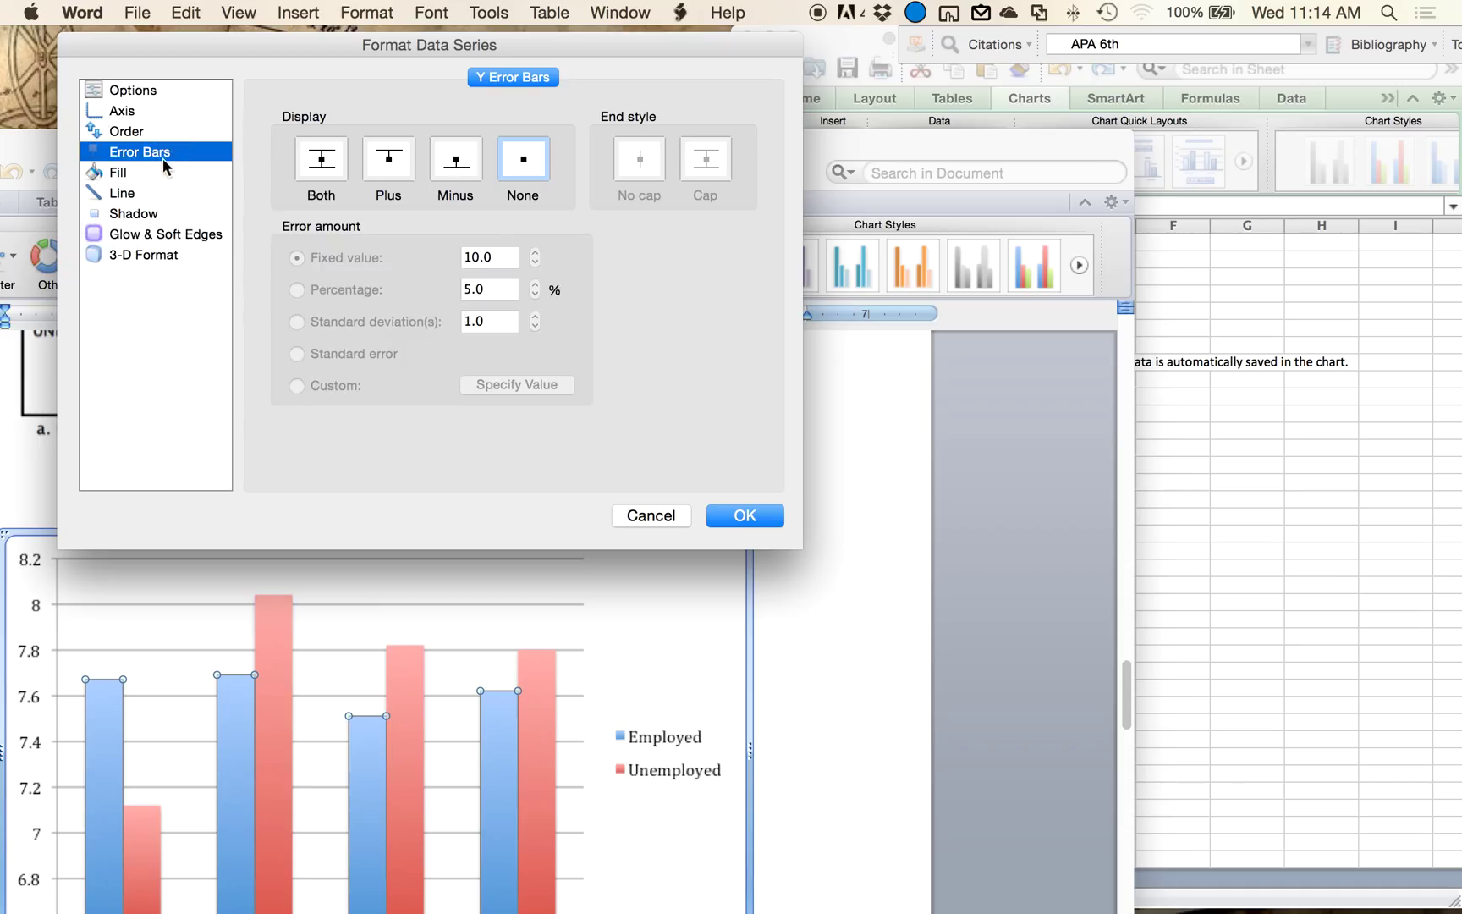
{"action": "left_click", "coordinate": [196, 174]}
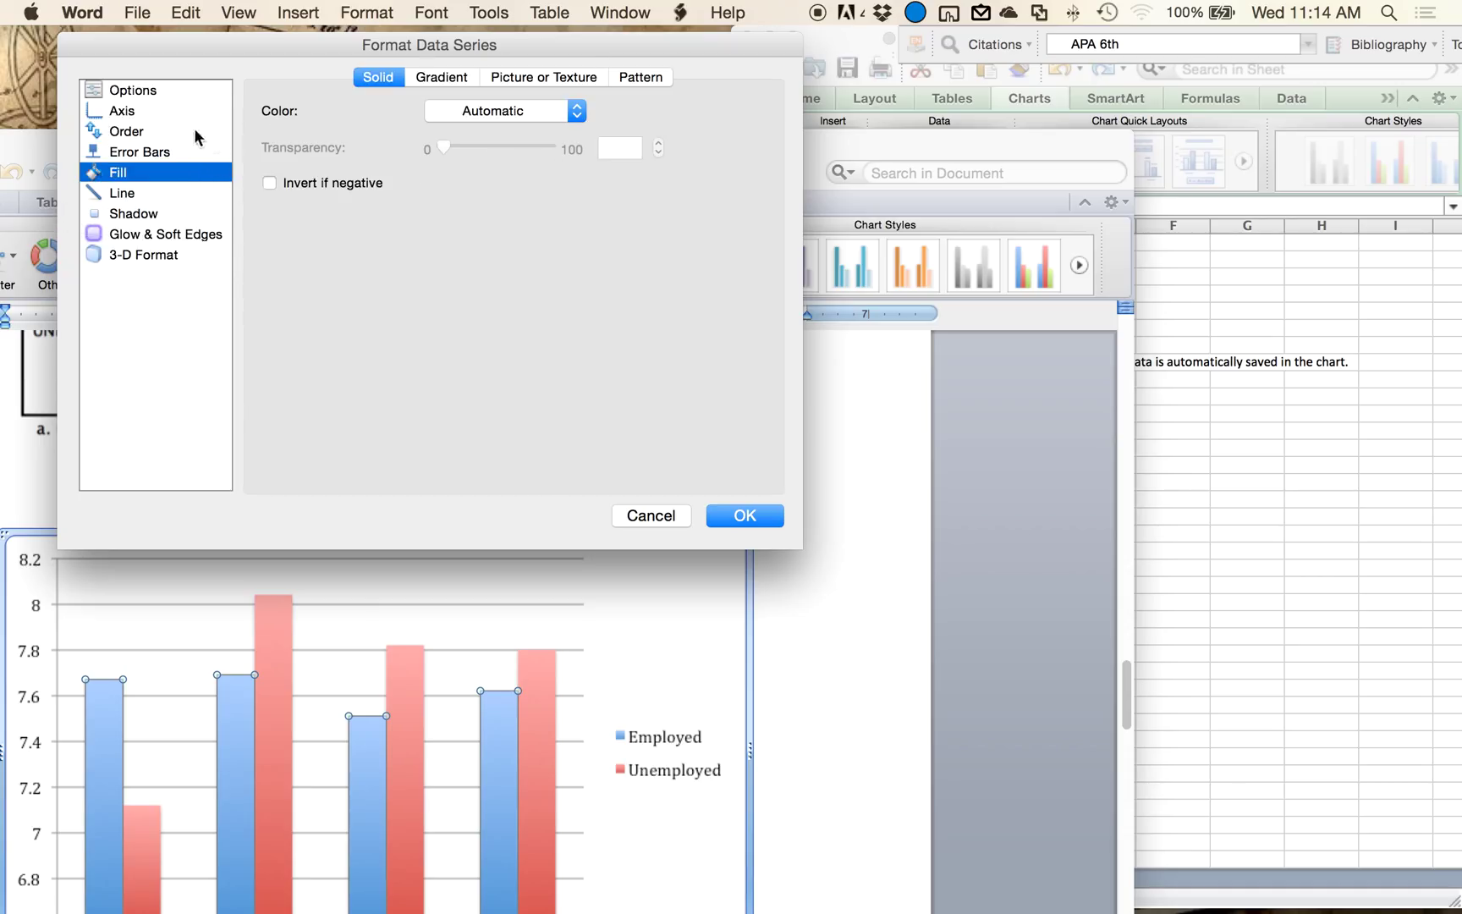
{"action": "left_click", "coordinate": [158, 153]}
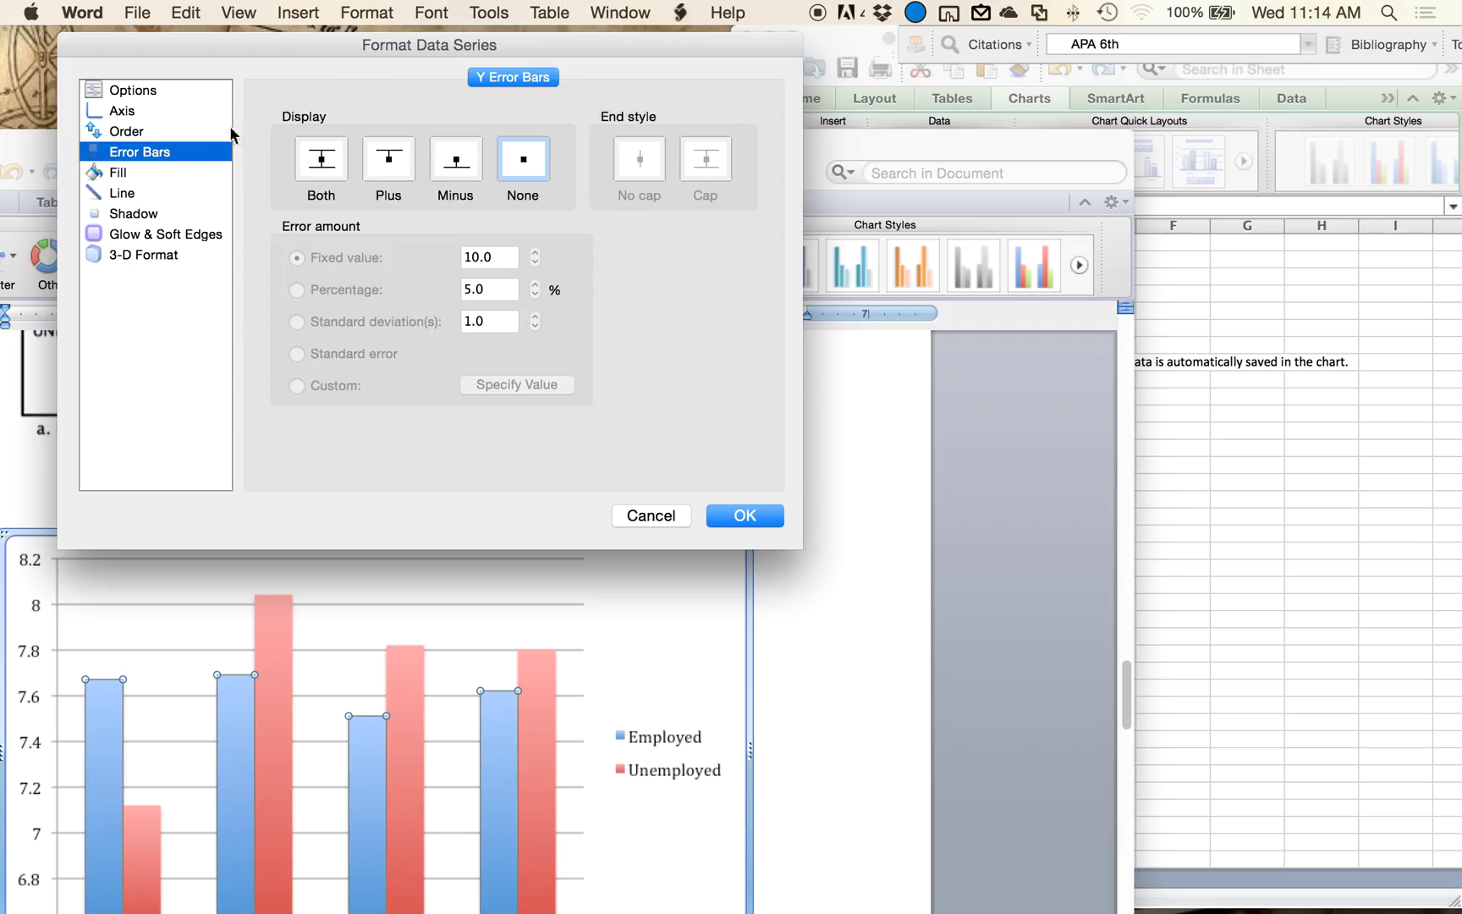
Step: Give the Employed series capped error bars in both directions and choose a custom error amount to specify
{"action": "left_click", "coordinate": [336, 160]}
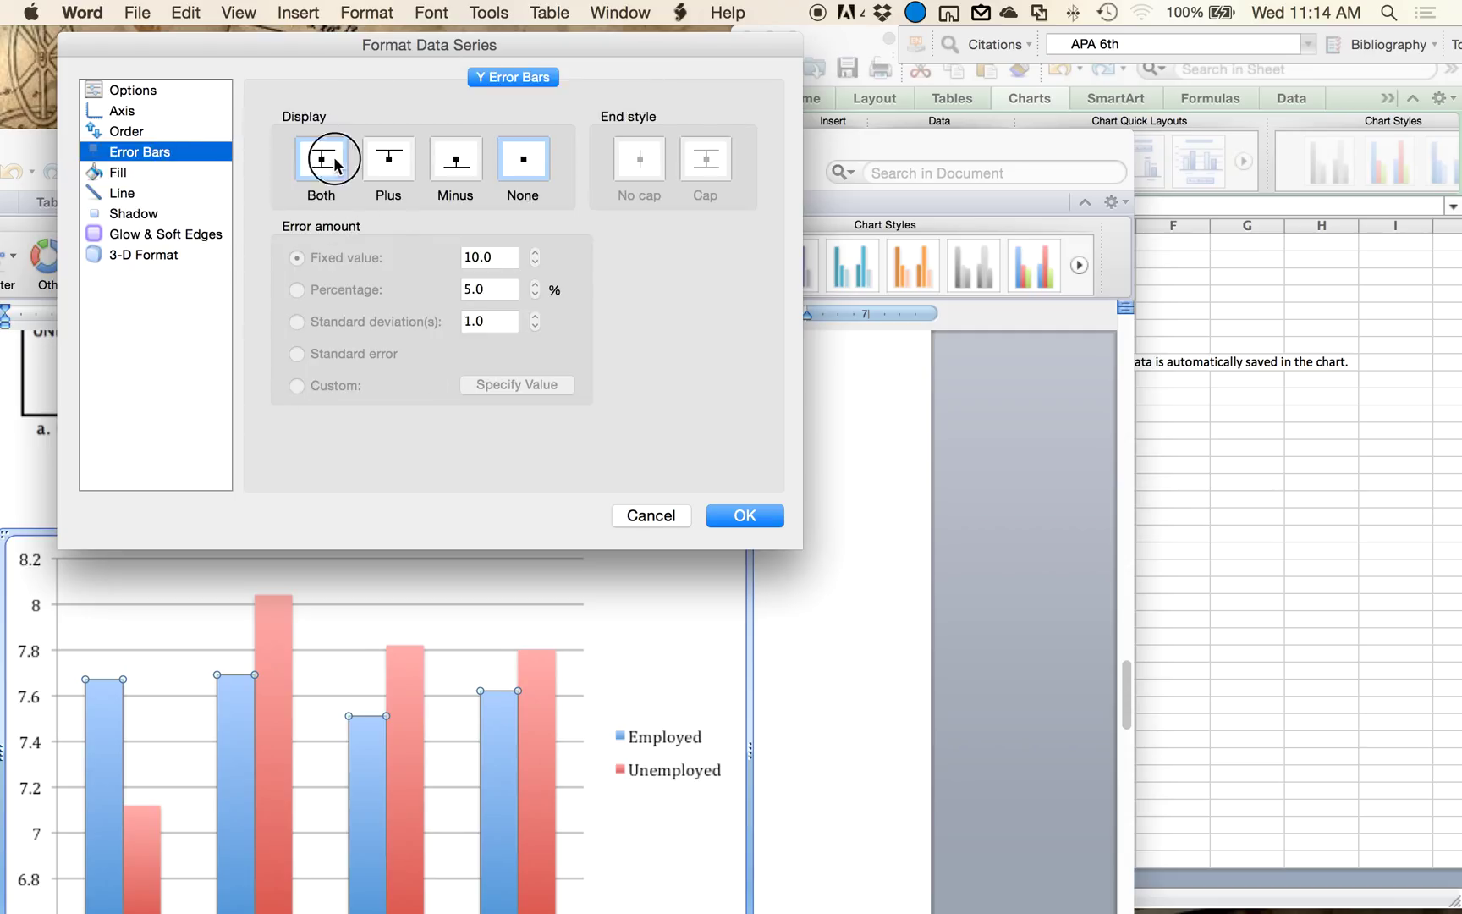
{"action": "left_click", "coordinate": [723, 167]}
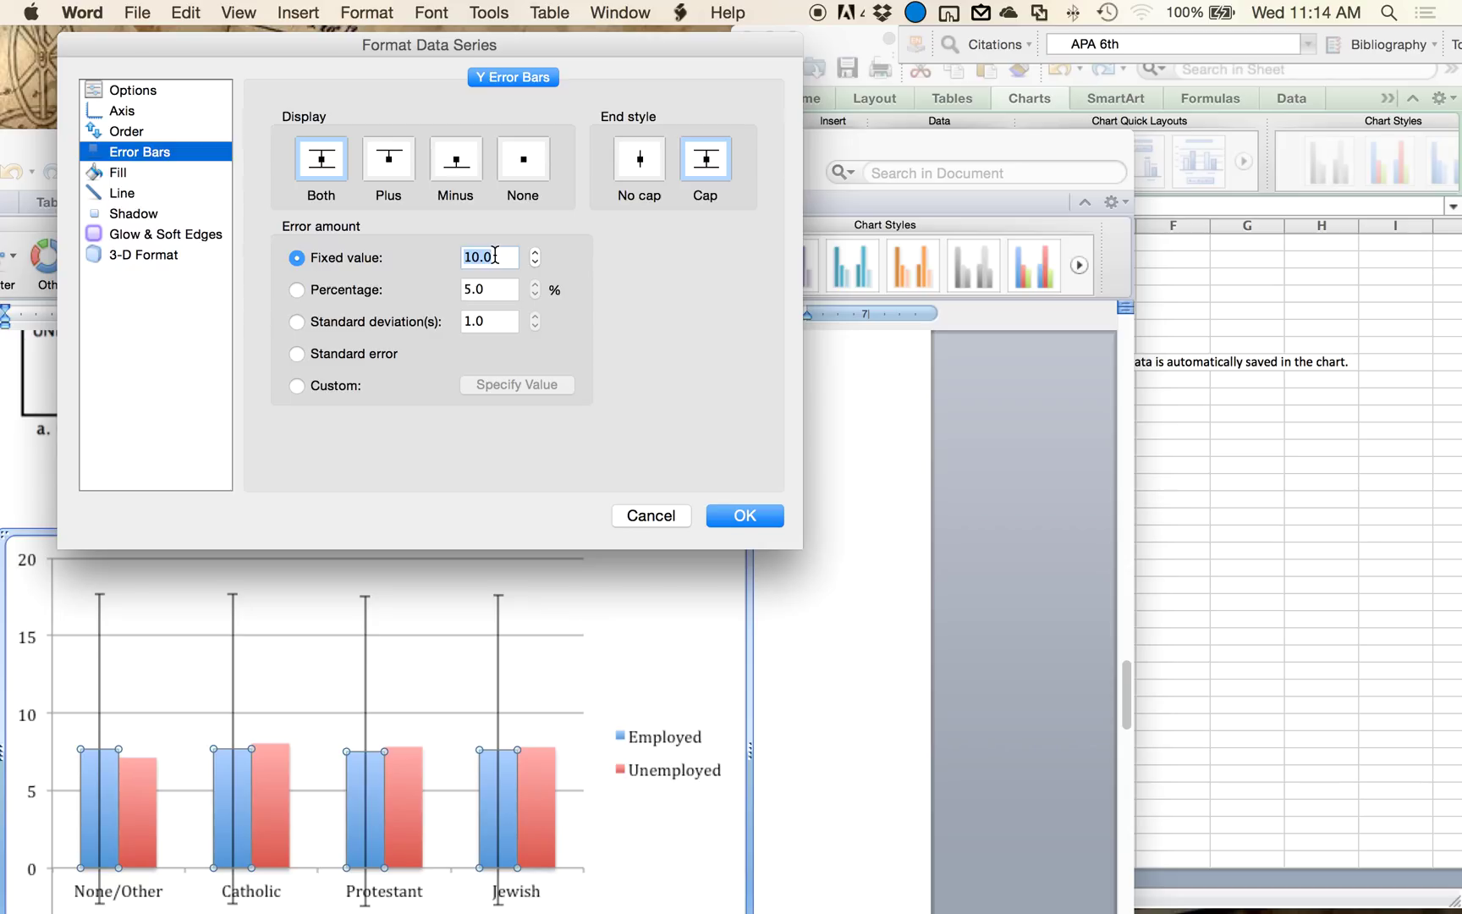
{"action": "left_click", "coordinate": [296, 354]}
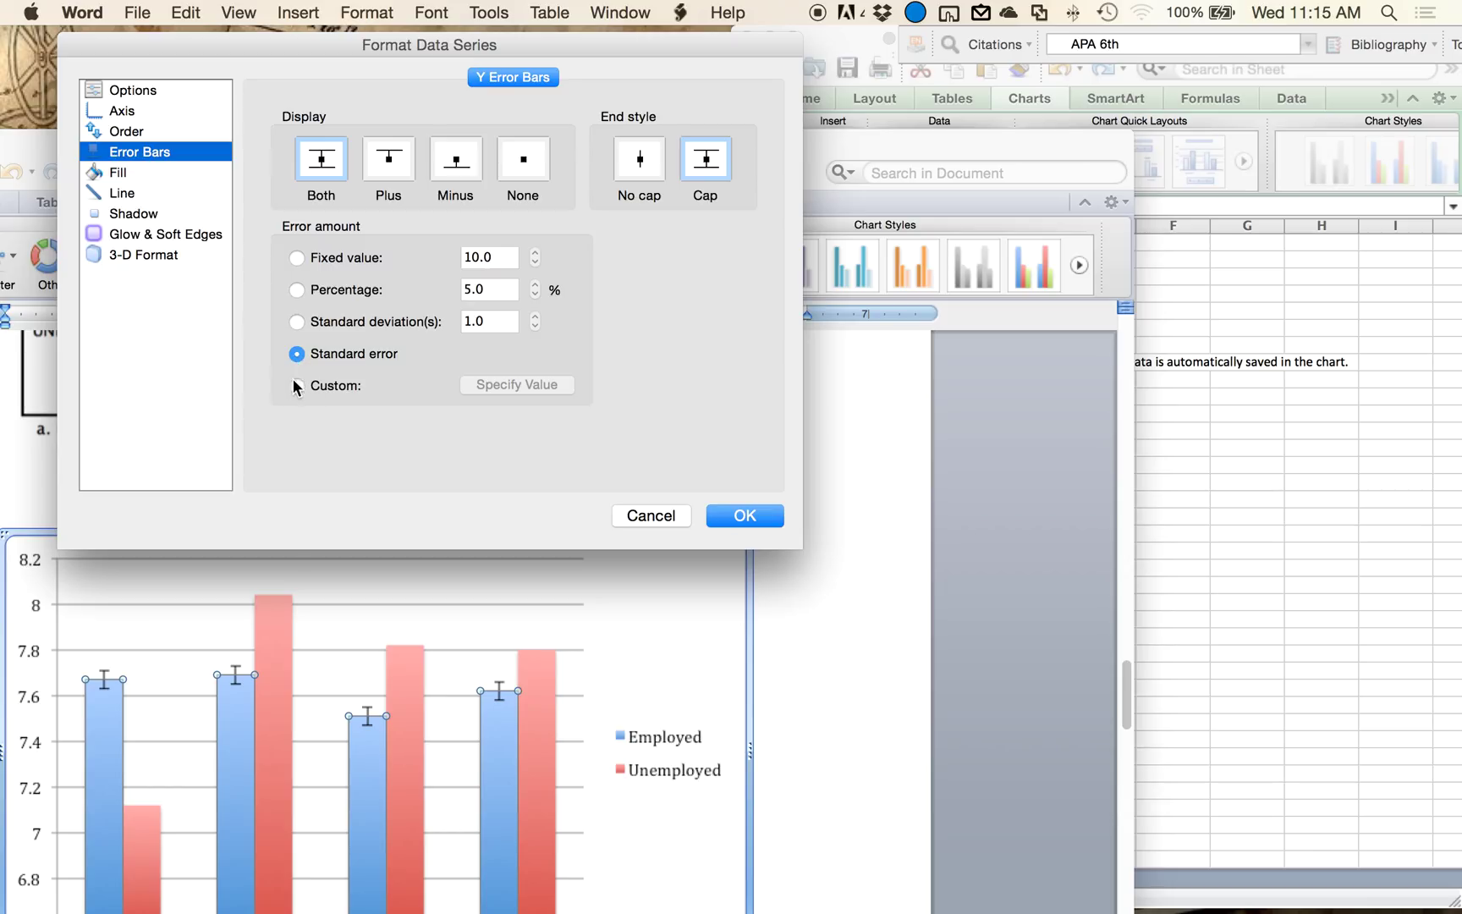
{"action": "left_click", "coordinate": [296, 385]}
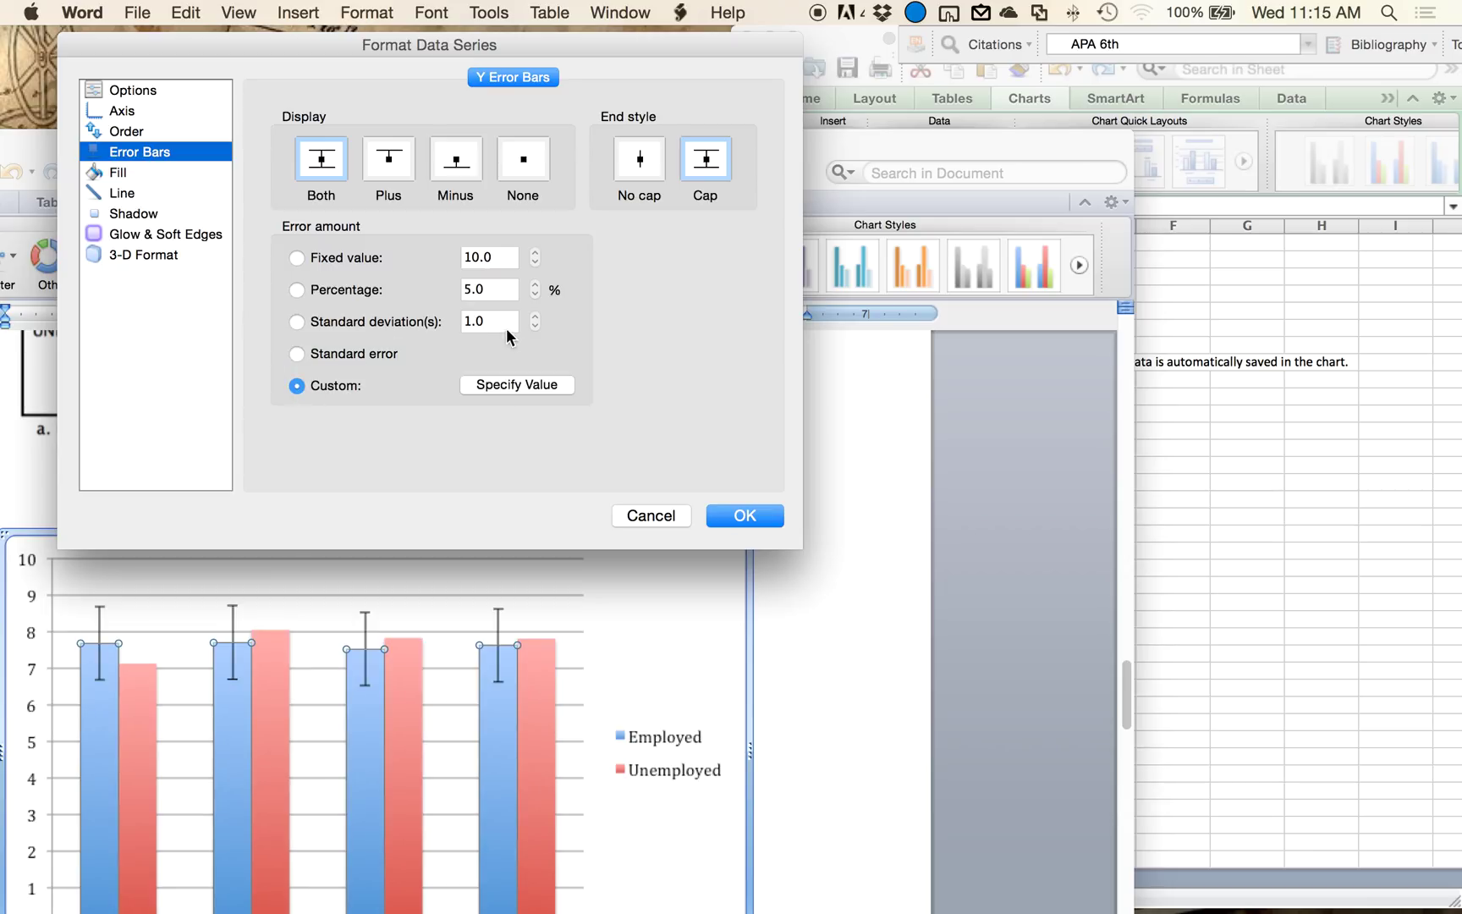
{"action": "left_click", "coordinate": [529, 383]}
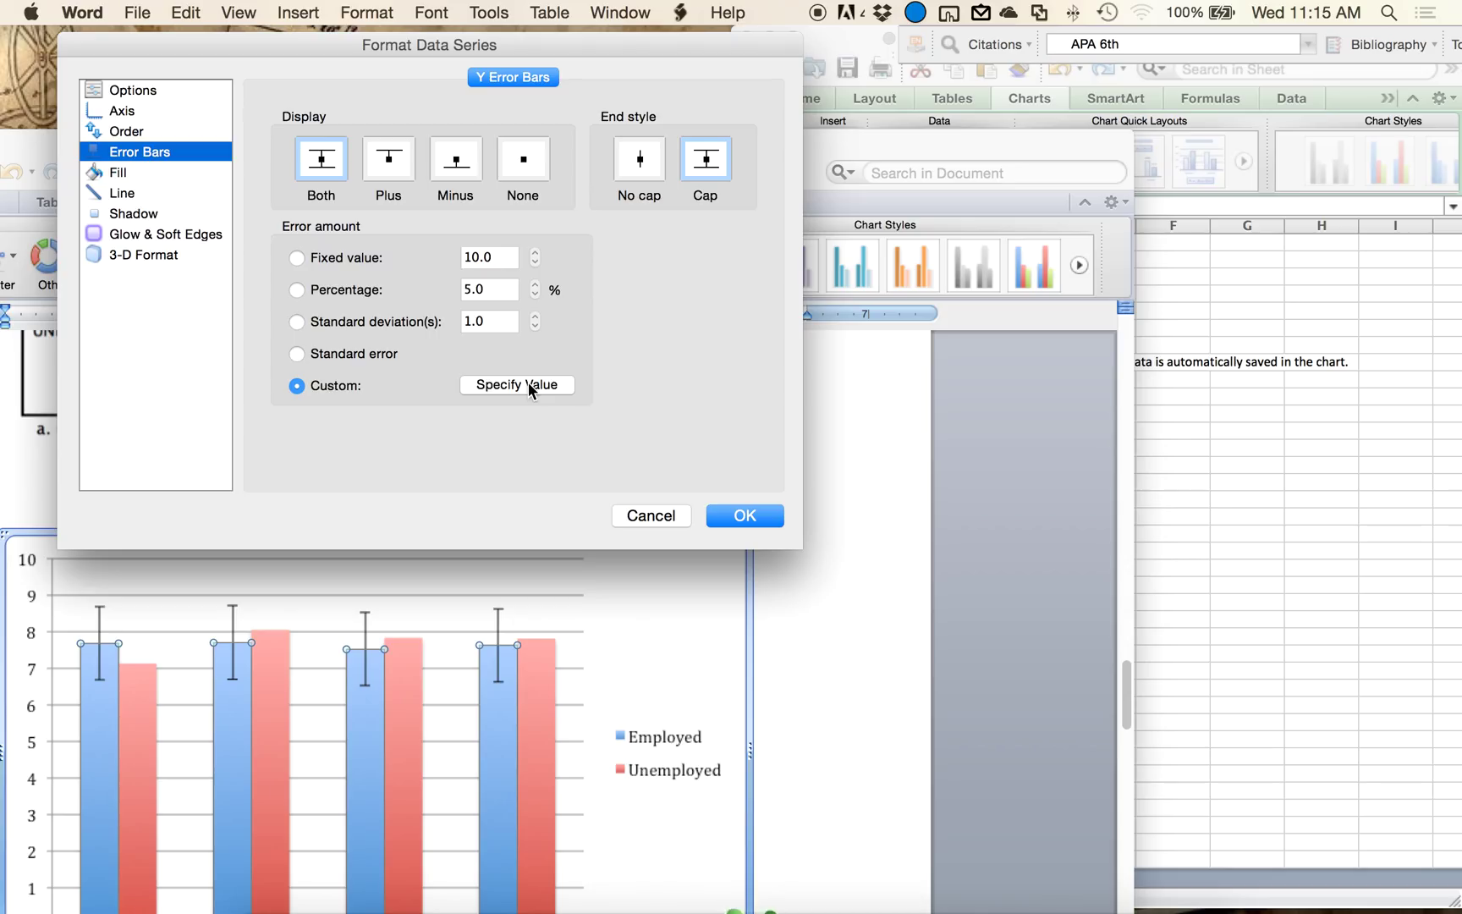
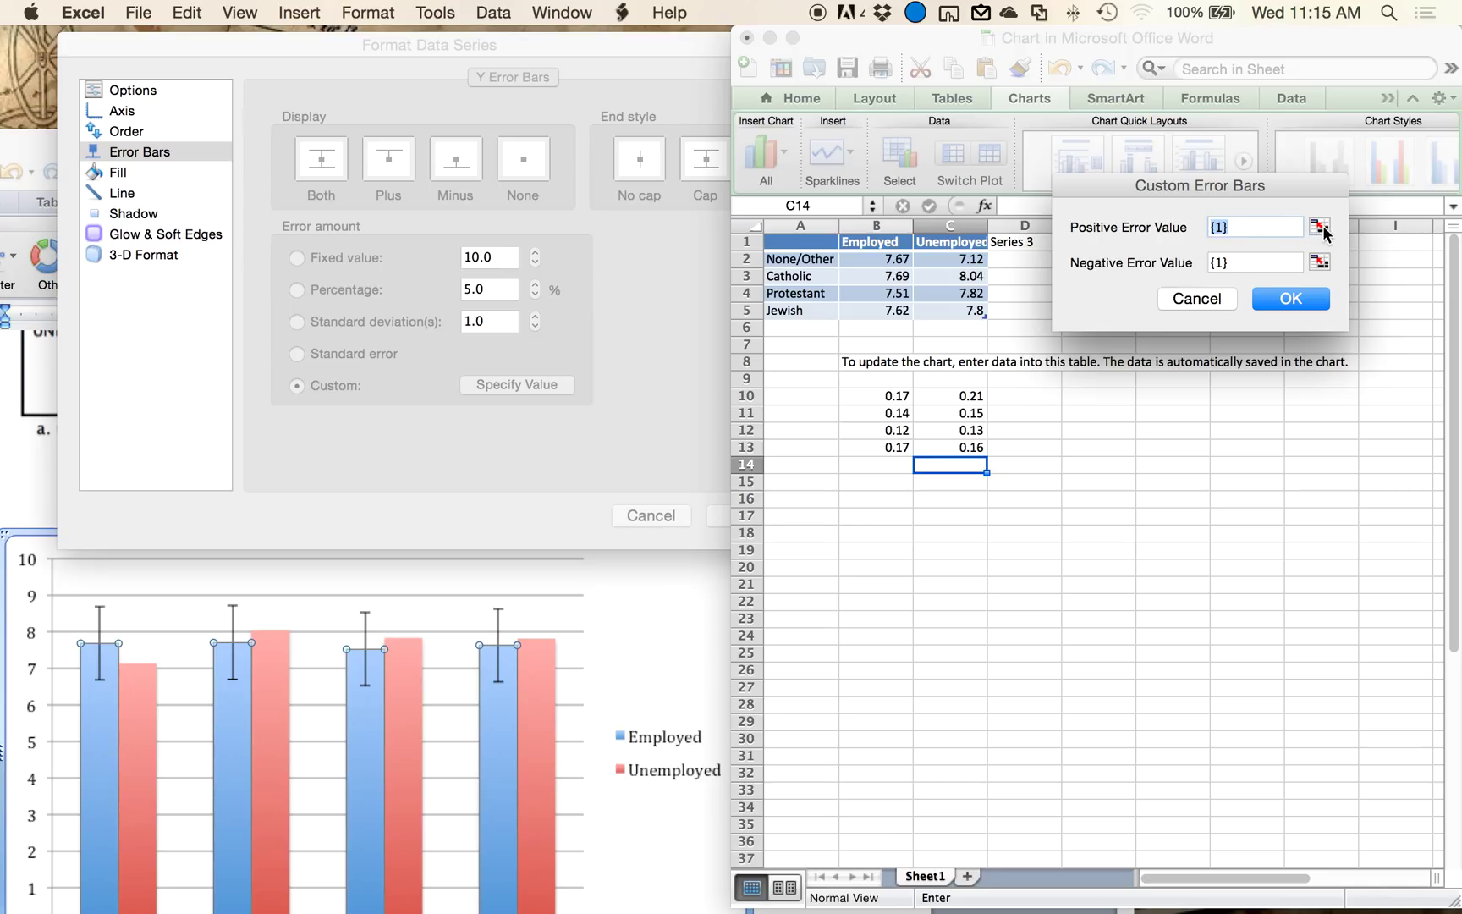
Step: Set the Employed series' positive error value to the standard errors in B10:B13 of the chart data sheet
{"action": "left_click", "coordinate": [1320, 226]}
{"action": "left_click", "coordinate": [874, 395]}
{"action": "left_click_drag", "start_coordinate": [874, 395], "coordinate": [873, 444]}
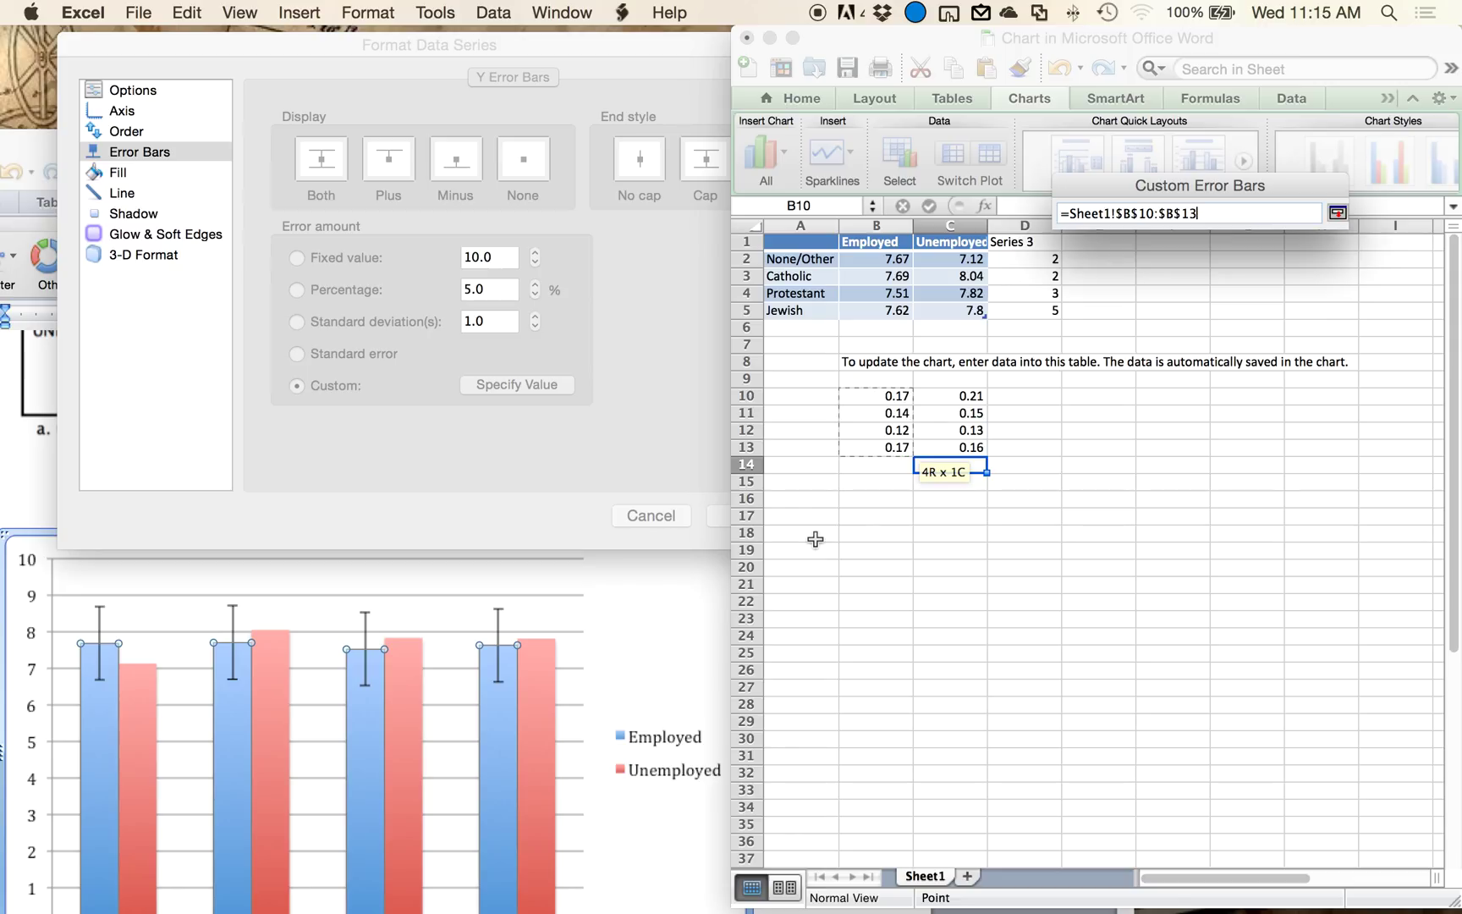
{"action": "left_click", "coordinate": [1338, 213]}
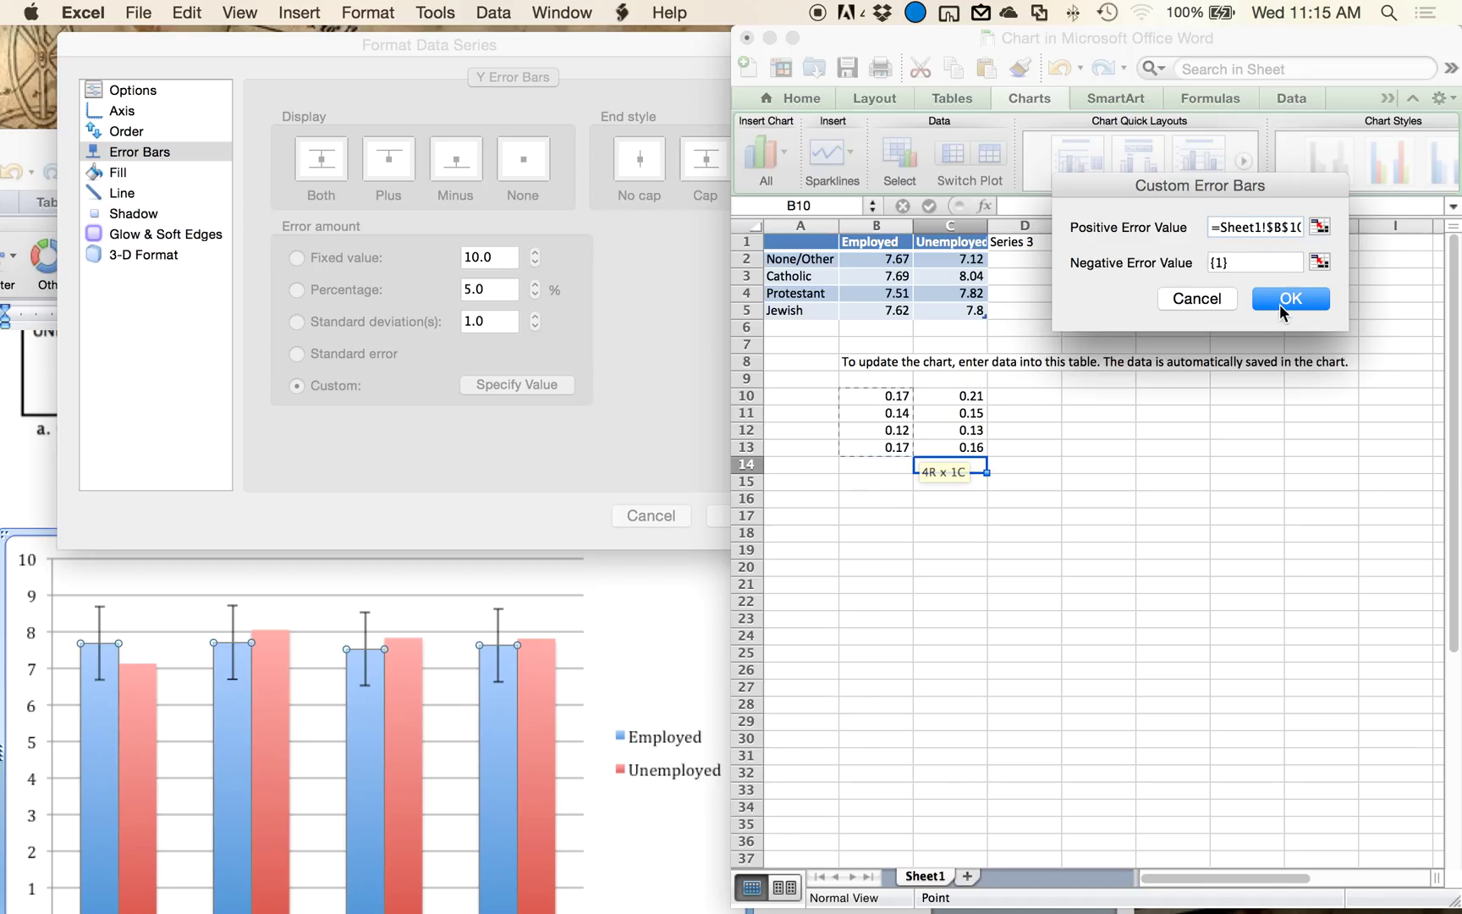
{"action": "left_click", "coordinate": [1269, 306]}
Step: Reopen the Employed custom error values, set the negative error to B10:B13 as well, and apply the series formatting
{"action": "left_click", "coordinate": [394, 514]}
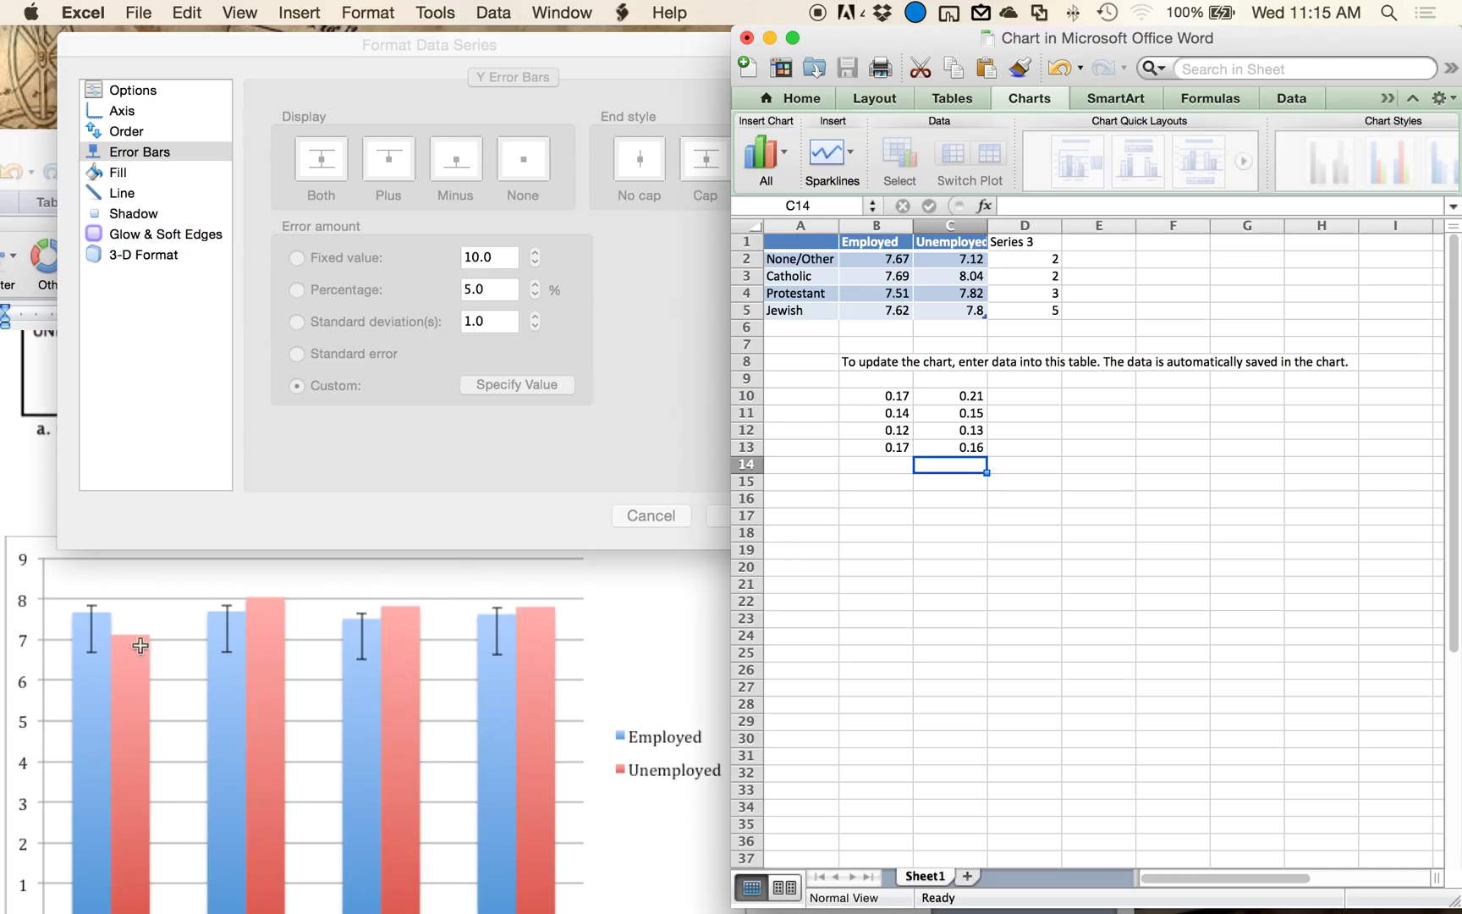
{"action": "left_click", "coordinate": [88, 619]}
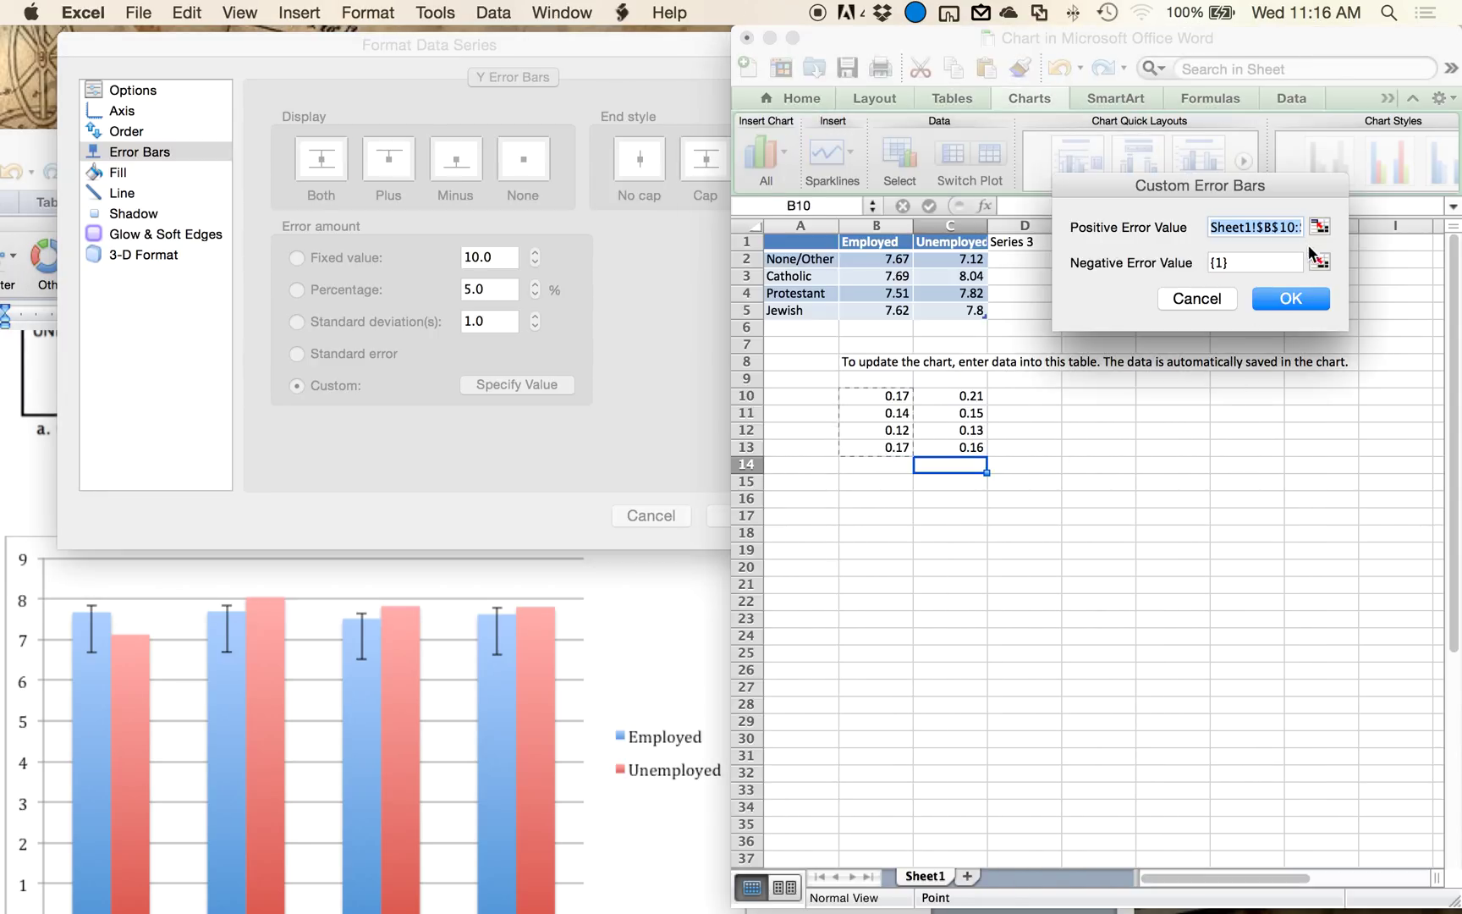
{"action": "left_click", "coordinate": [1321, 265]}
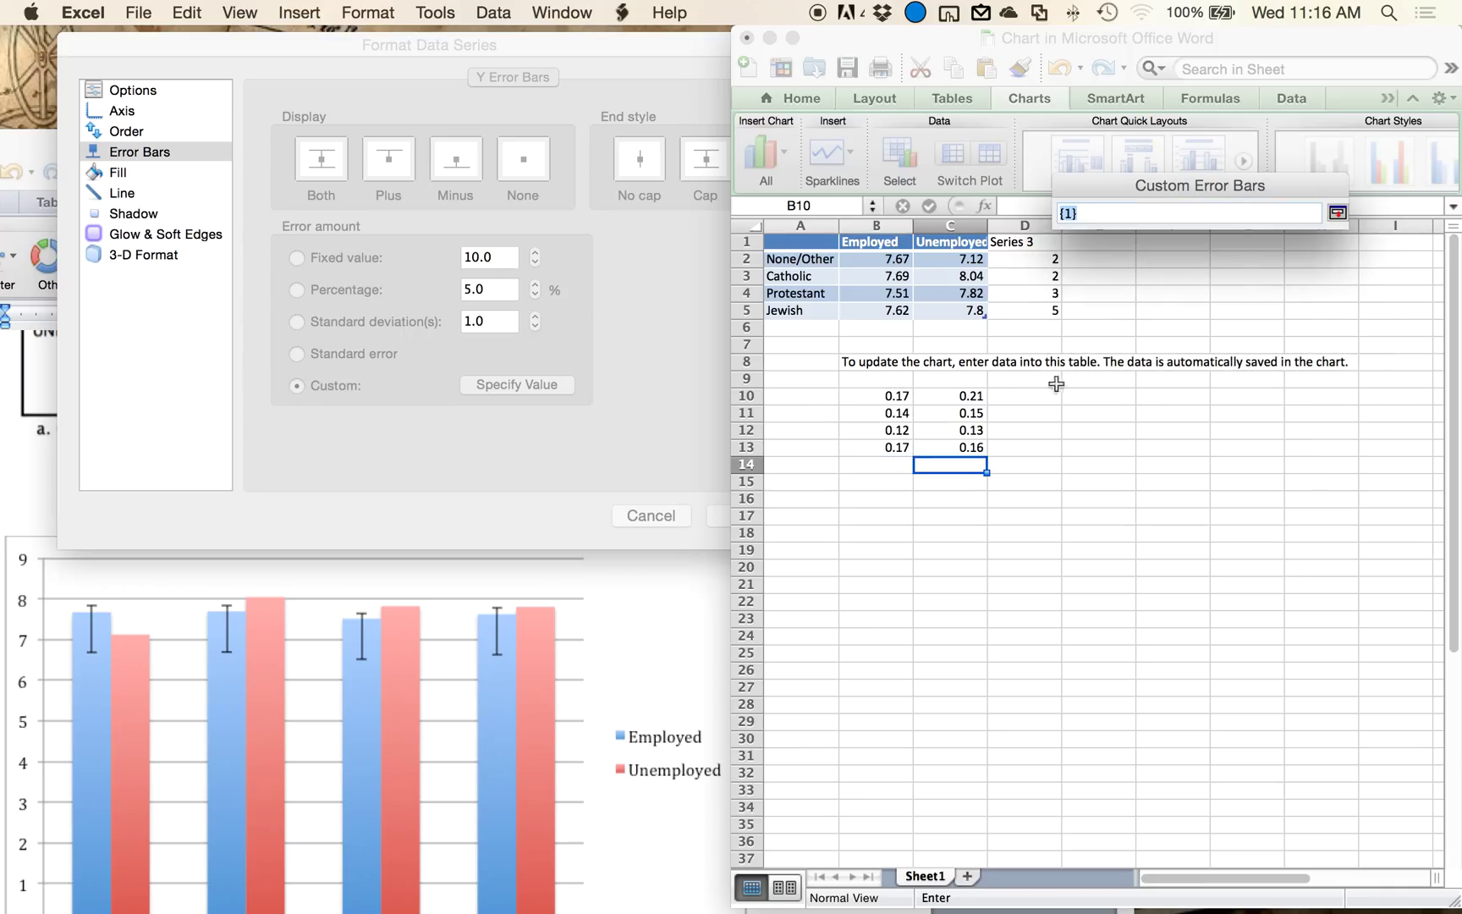
{"action": "left_click_drag", "start_coordinate": [898, 395], "coordinate": [899, 451]}
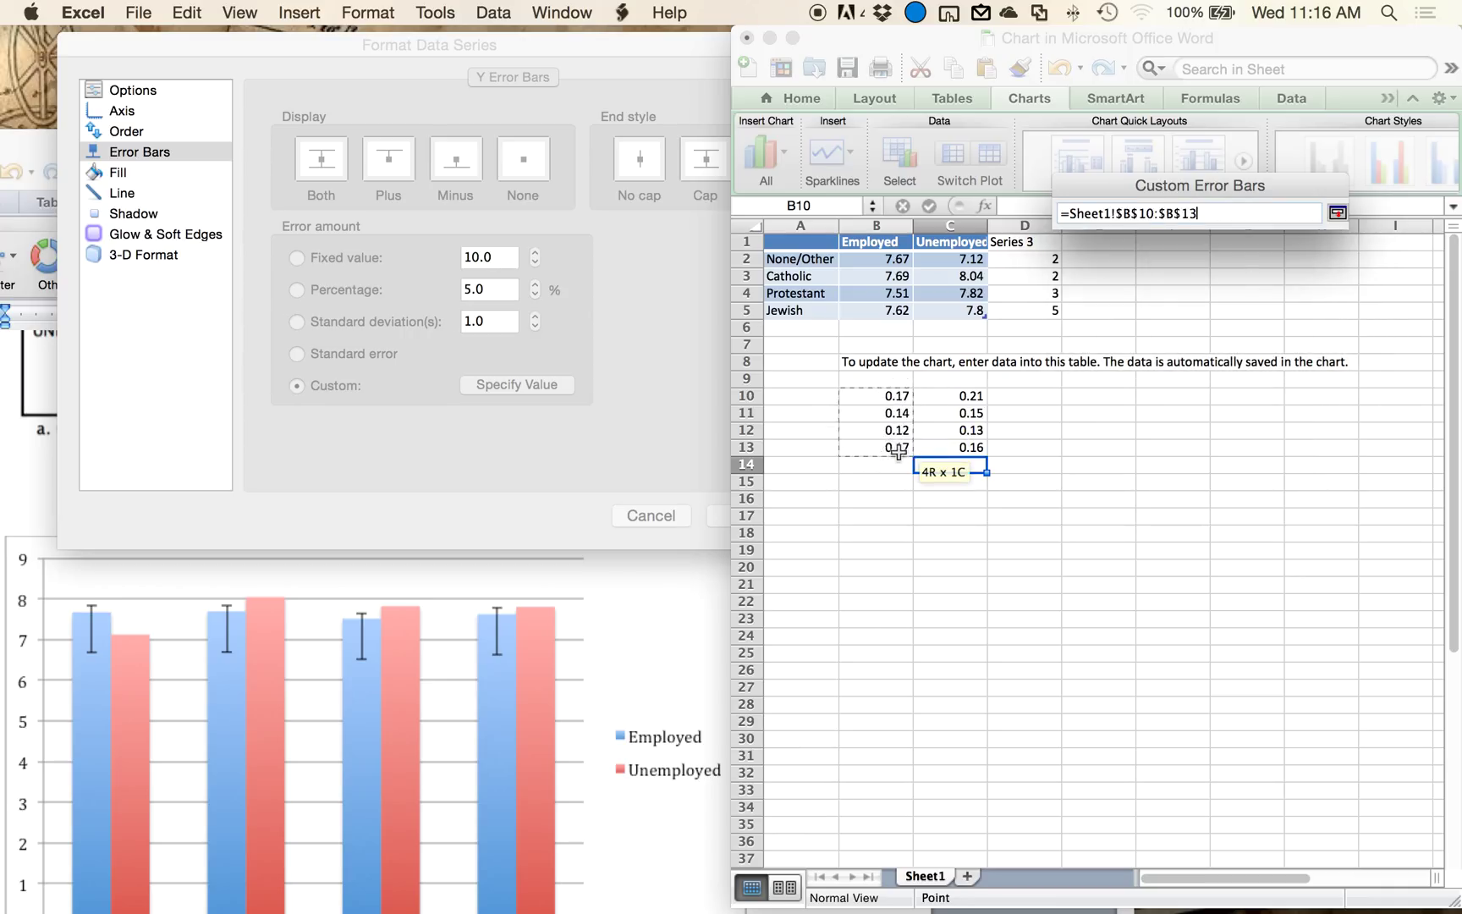
{"action": "left_click", "coordinate": [1338, 214]}
{"action": "left_click", "coordinate": [1337, 214]}
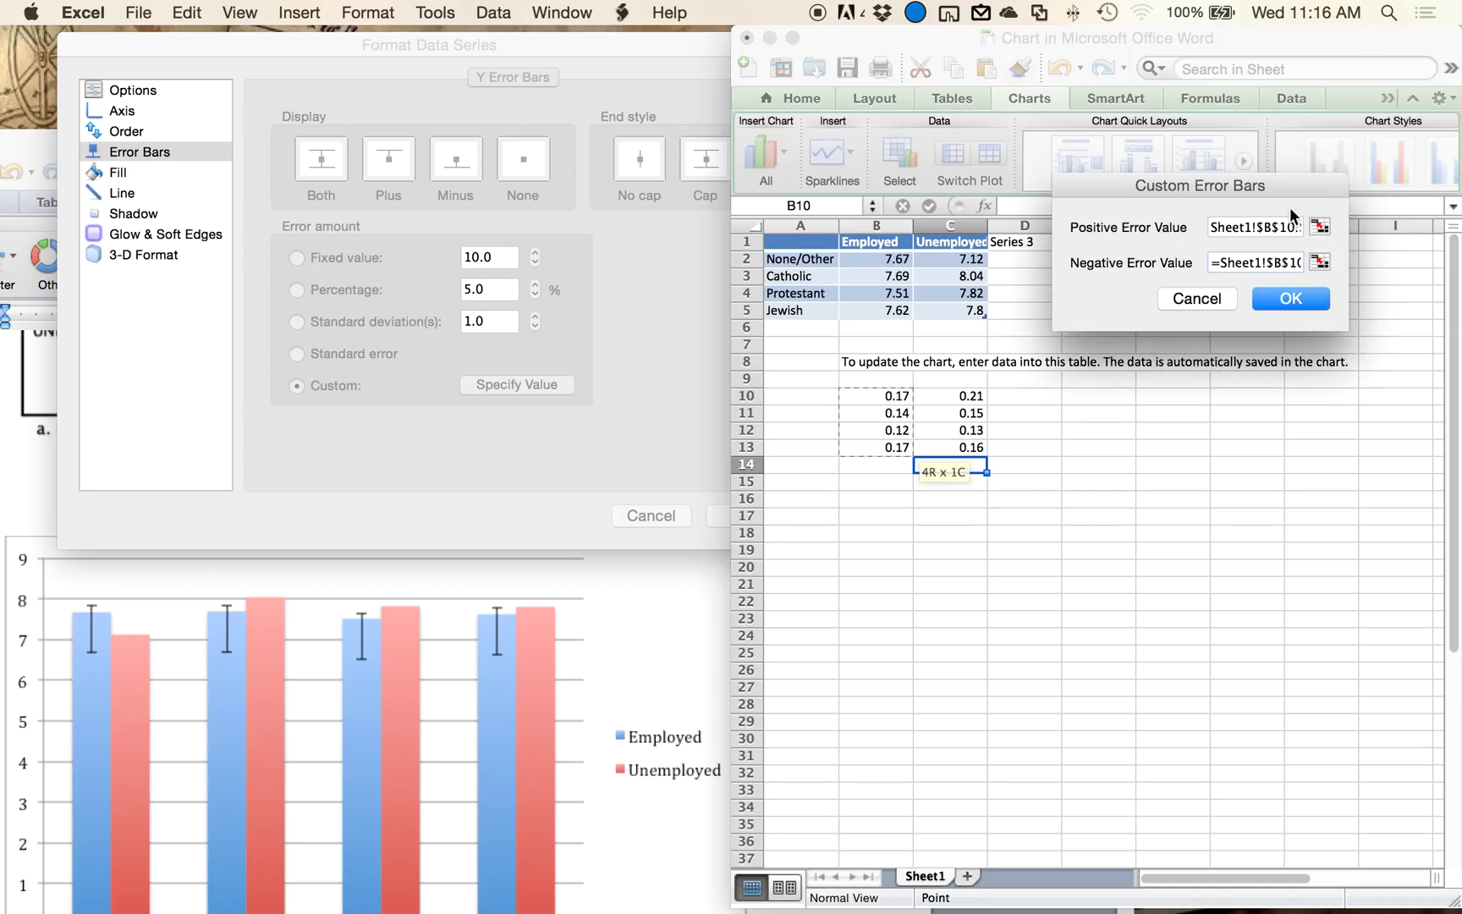
{"action": "left_click", "coordinate": [1291, 298]}
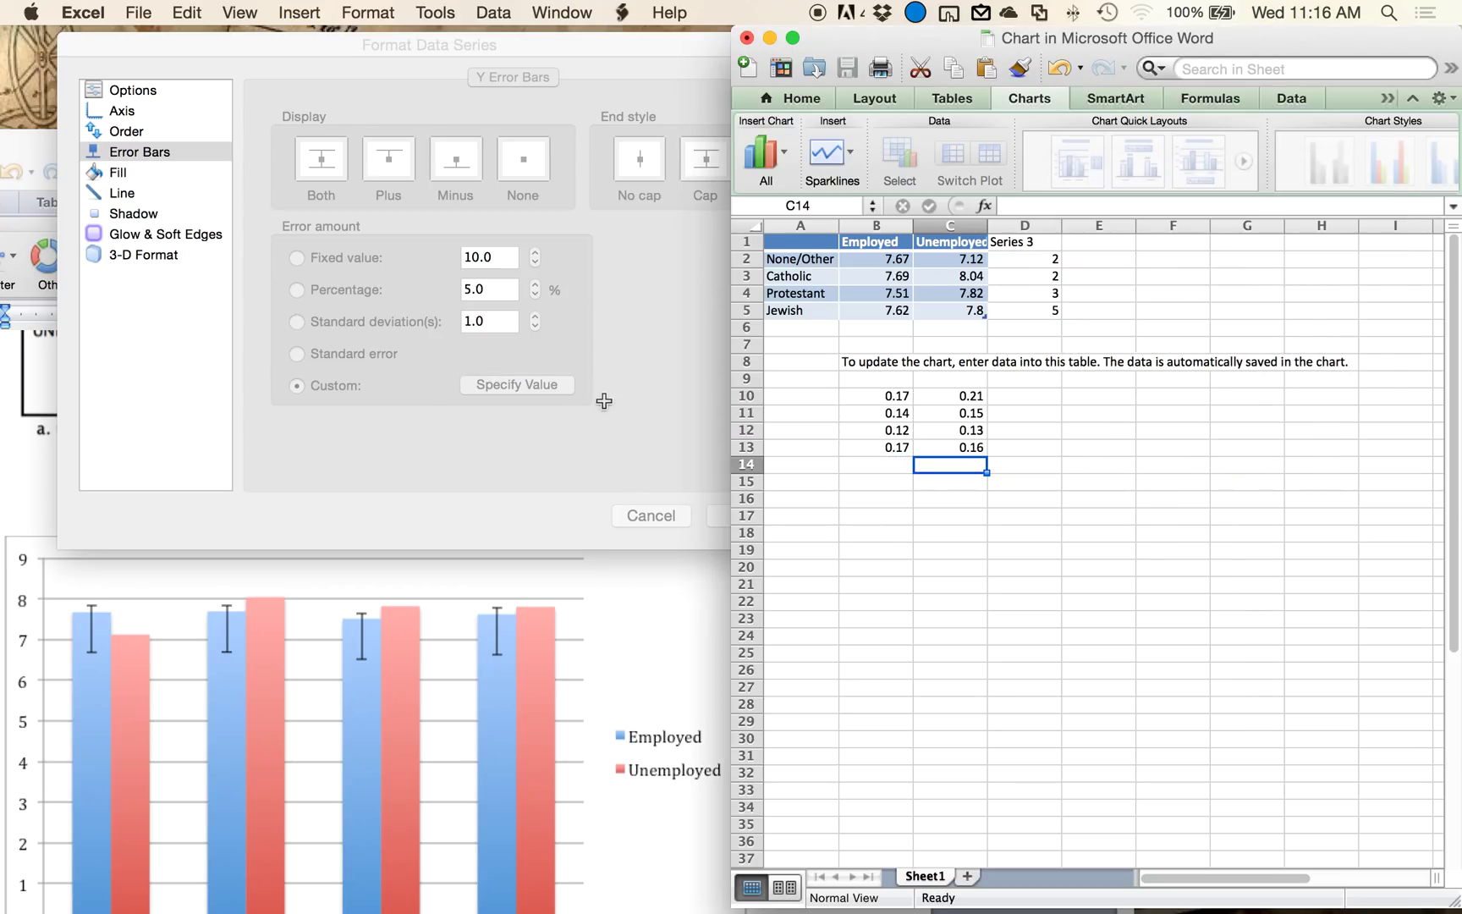
{"action": "left_click", "coordinate": [644, 423]}
{"action": "left_click", "coordinate": [762, 514]}
Step: Add the caption "Figure 1. Error bars denote standard error." below the chart, with "Figure 1." in italics
{"action": "scroll", "coordinate": [816, 630], "scroll_direction": "down", "scroll_amount": 3}
{"action": "scroll", "coordinate": [821, 633], "scroll_direction": "down", "scroll_amount": 3}
{"action": "left_click", "coordinate": [146, 754]}
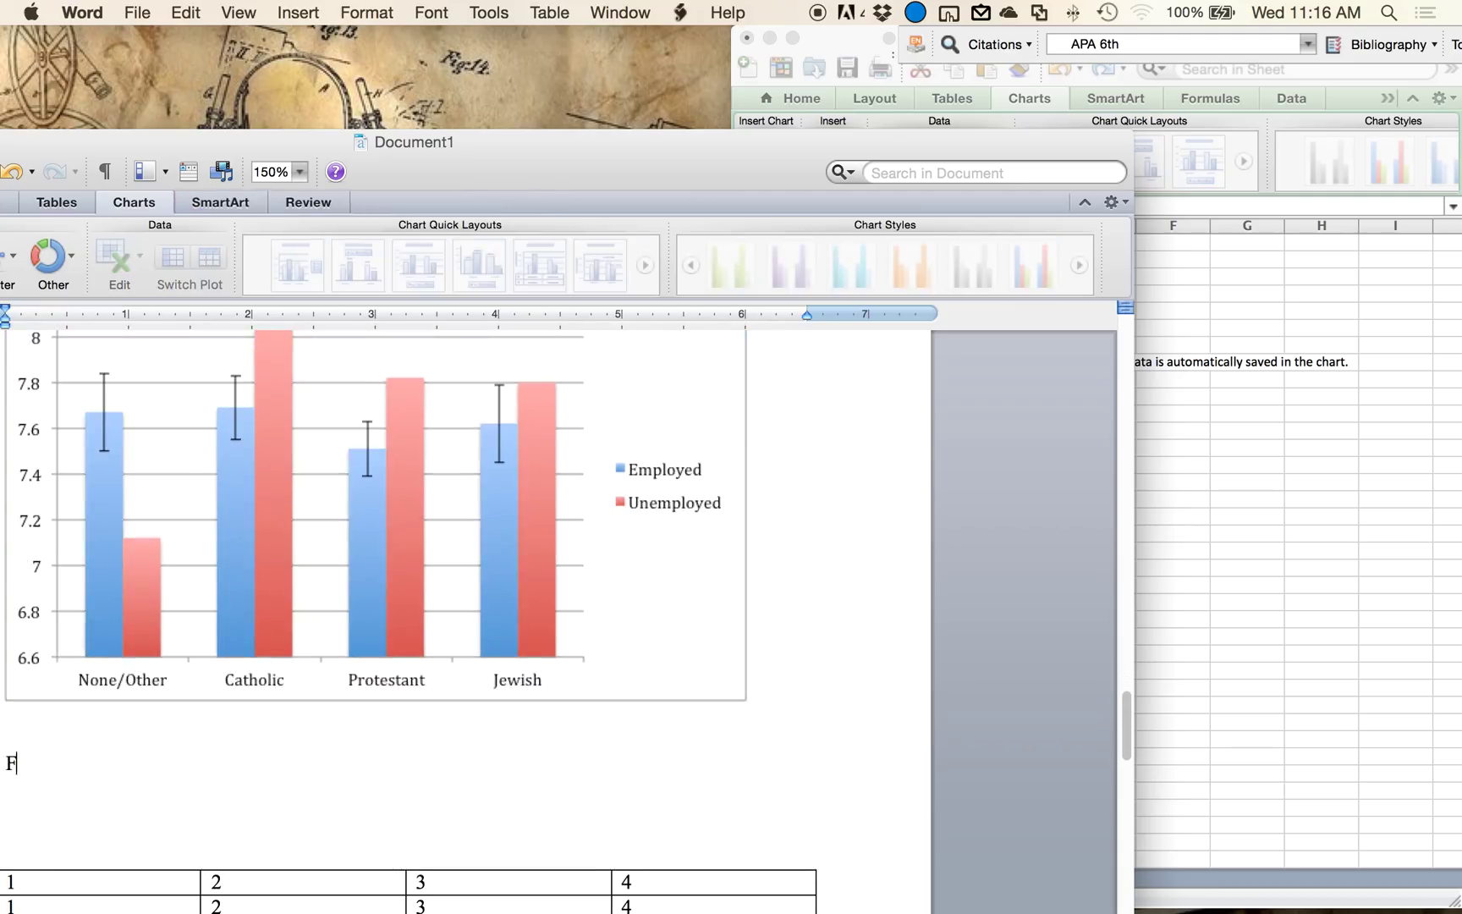
{"action": "type", "text": "Figure 1."}
{"action": "key", "text": "super+space"}
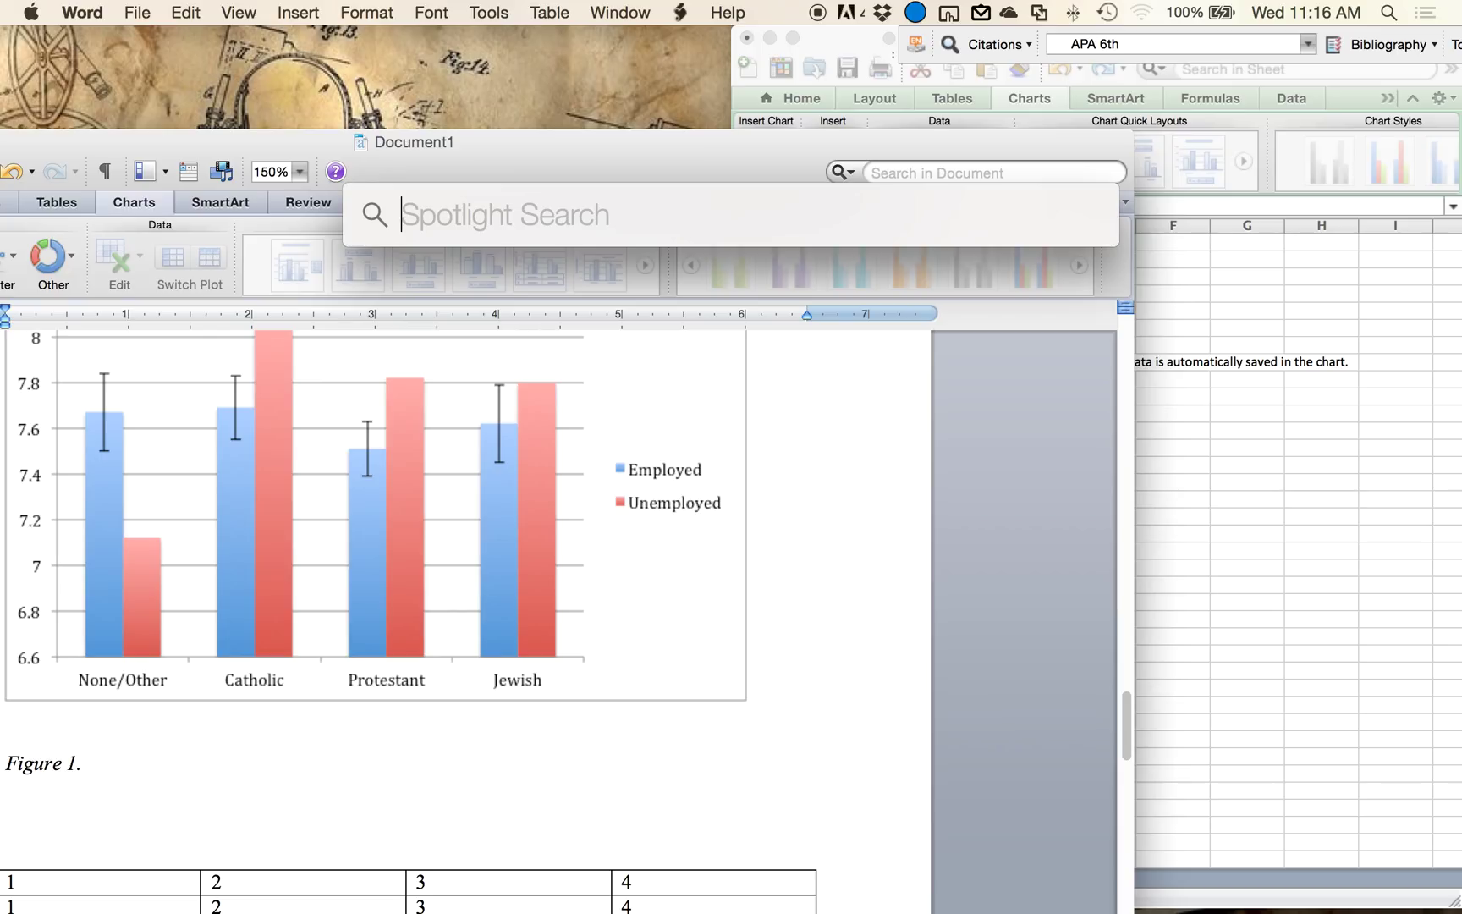
{"action": "left_click", "coordinate": [110, 808]}
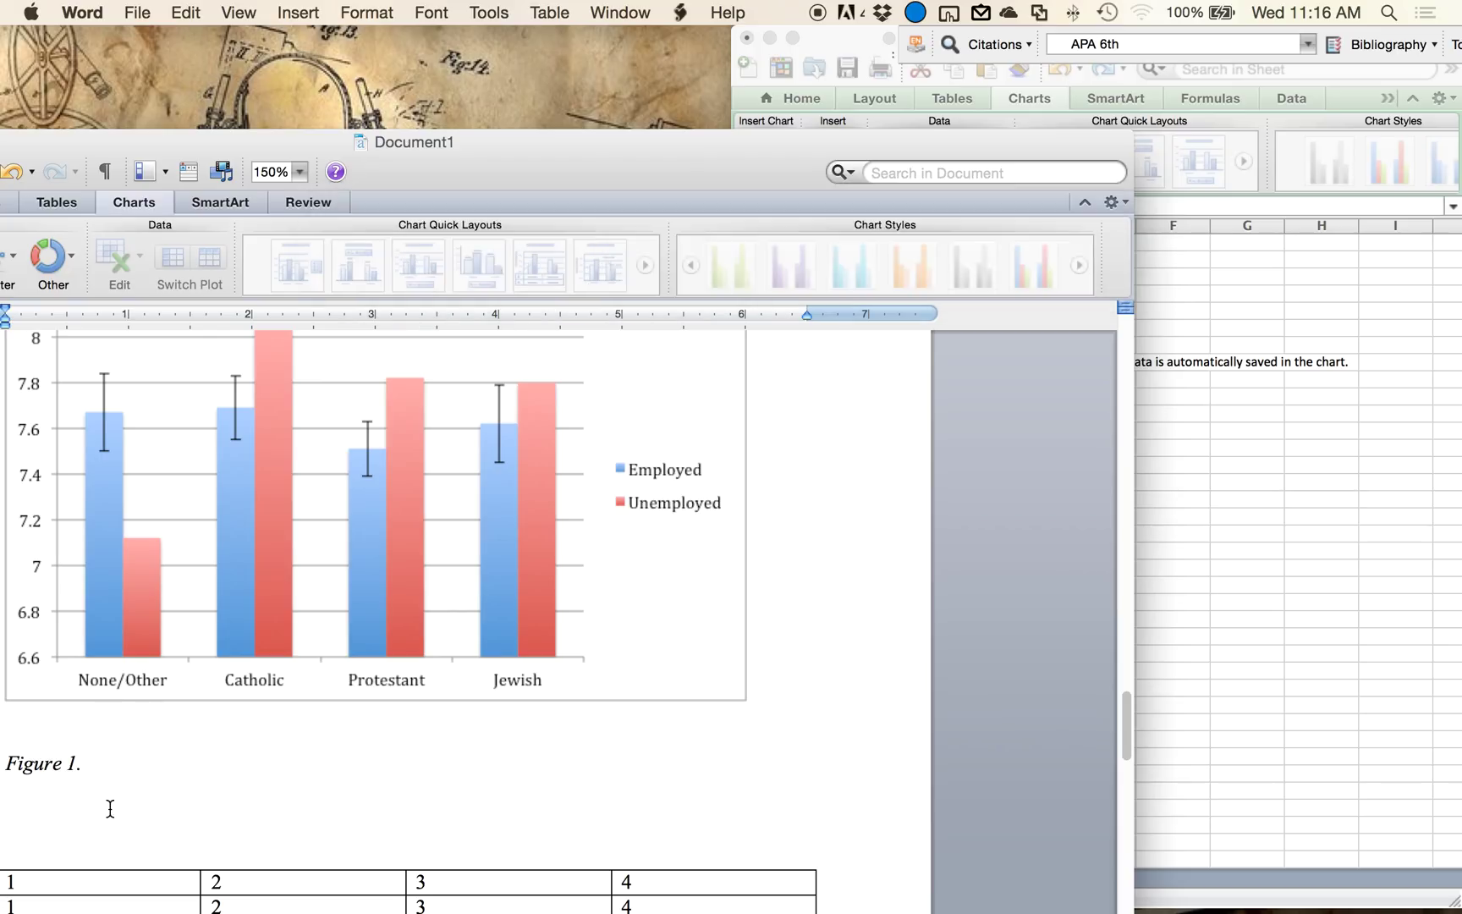
{"action": "key", "text": "Left"}
{"action": "type", "text": "Error bars denote standard error."}
Step: Add capped error bars in both directions to the chart's Unemployed series
{"action": "mouse_move", "coordinate": [238, 520]}
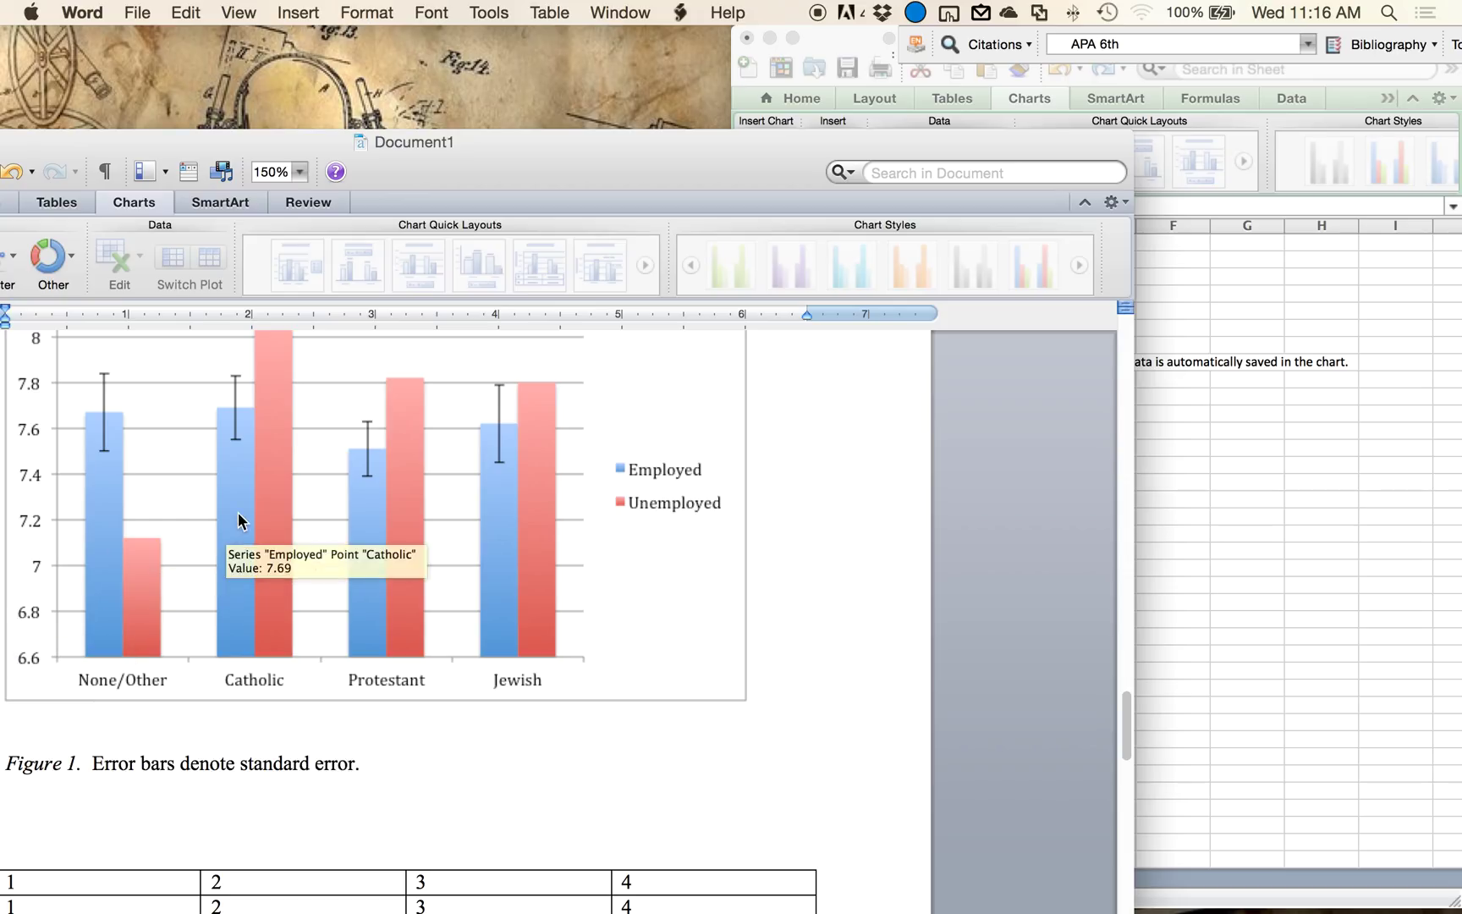
{"action": "mouse_move", "coordinate": [405, 608]}
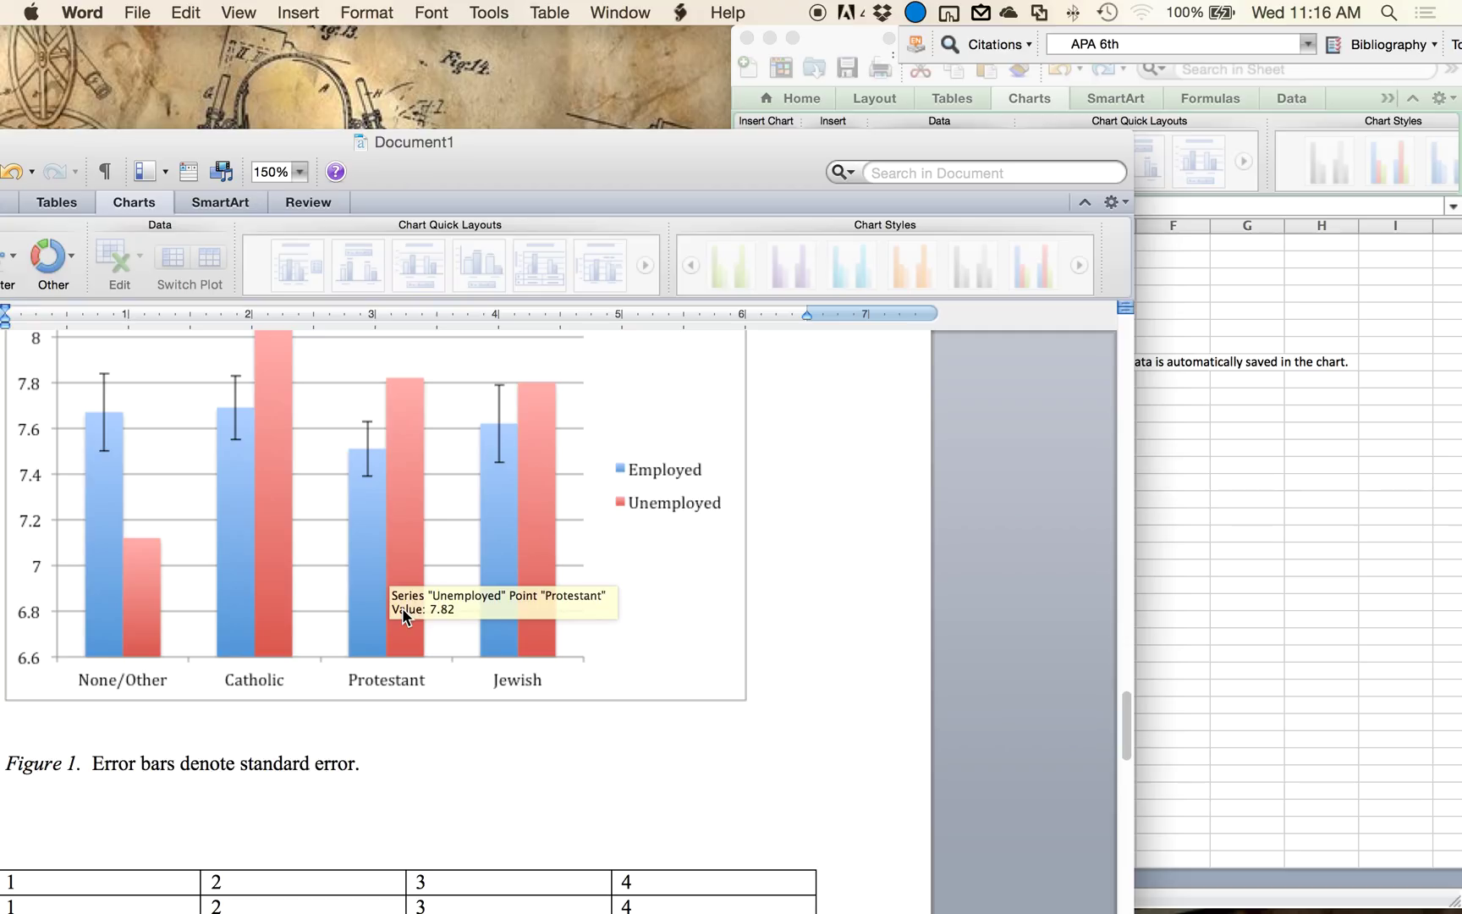
{"action": "double_click", "coordinate": [281, 505]}
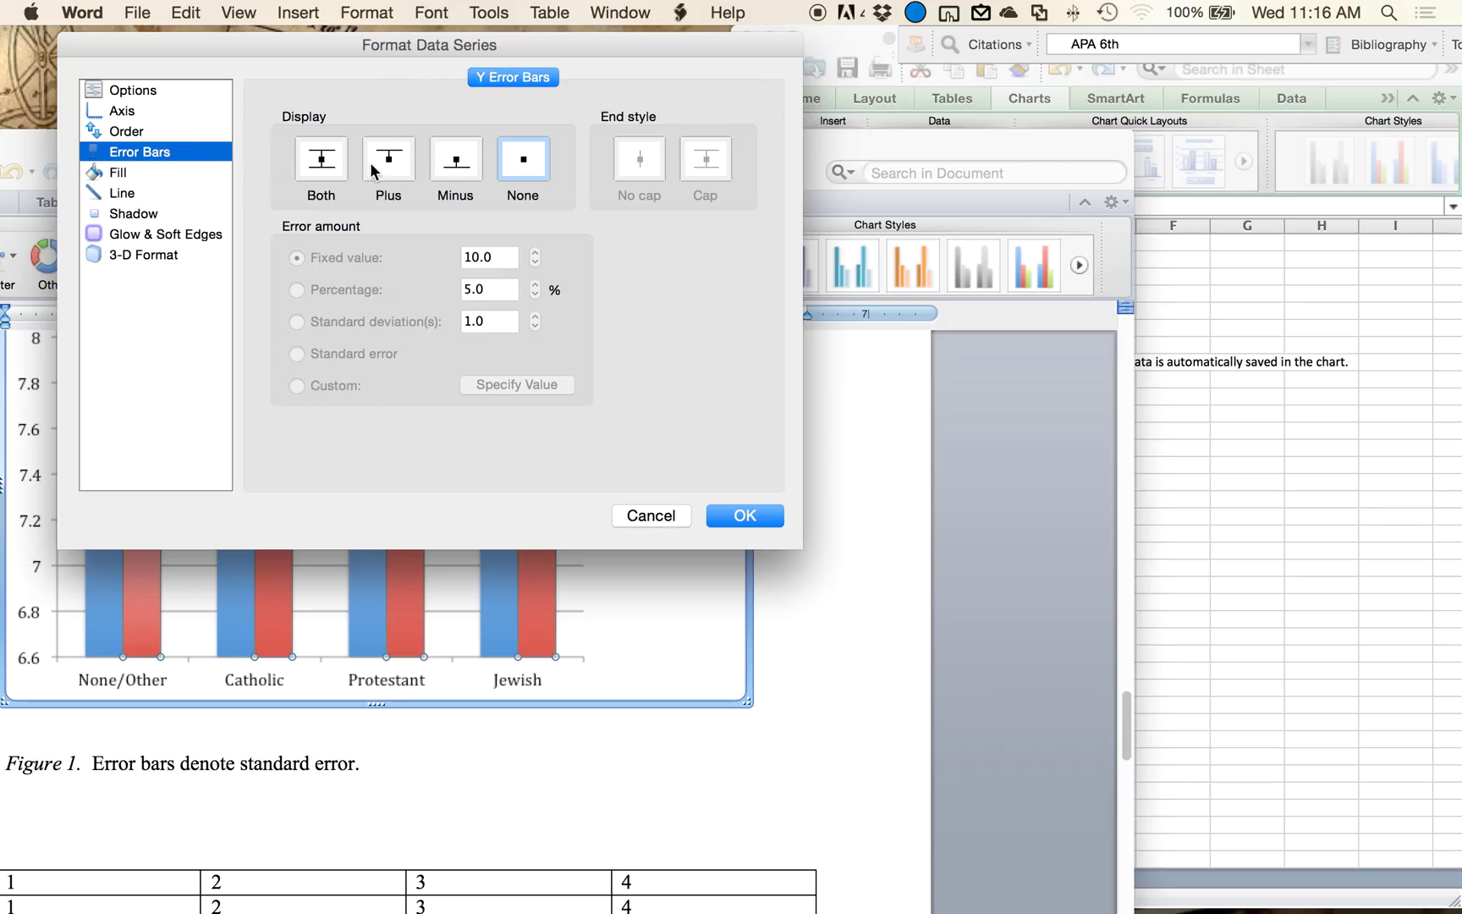
{"action": "left_click", "coordinate": [343, 167]}
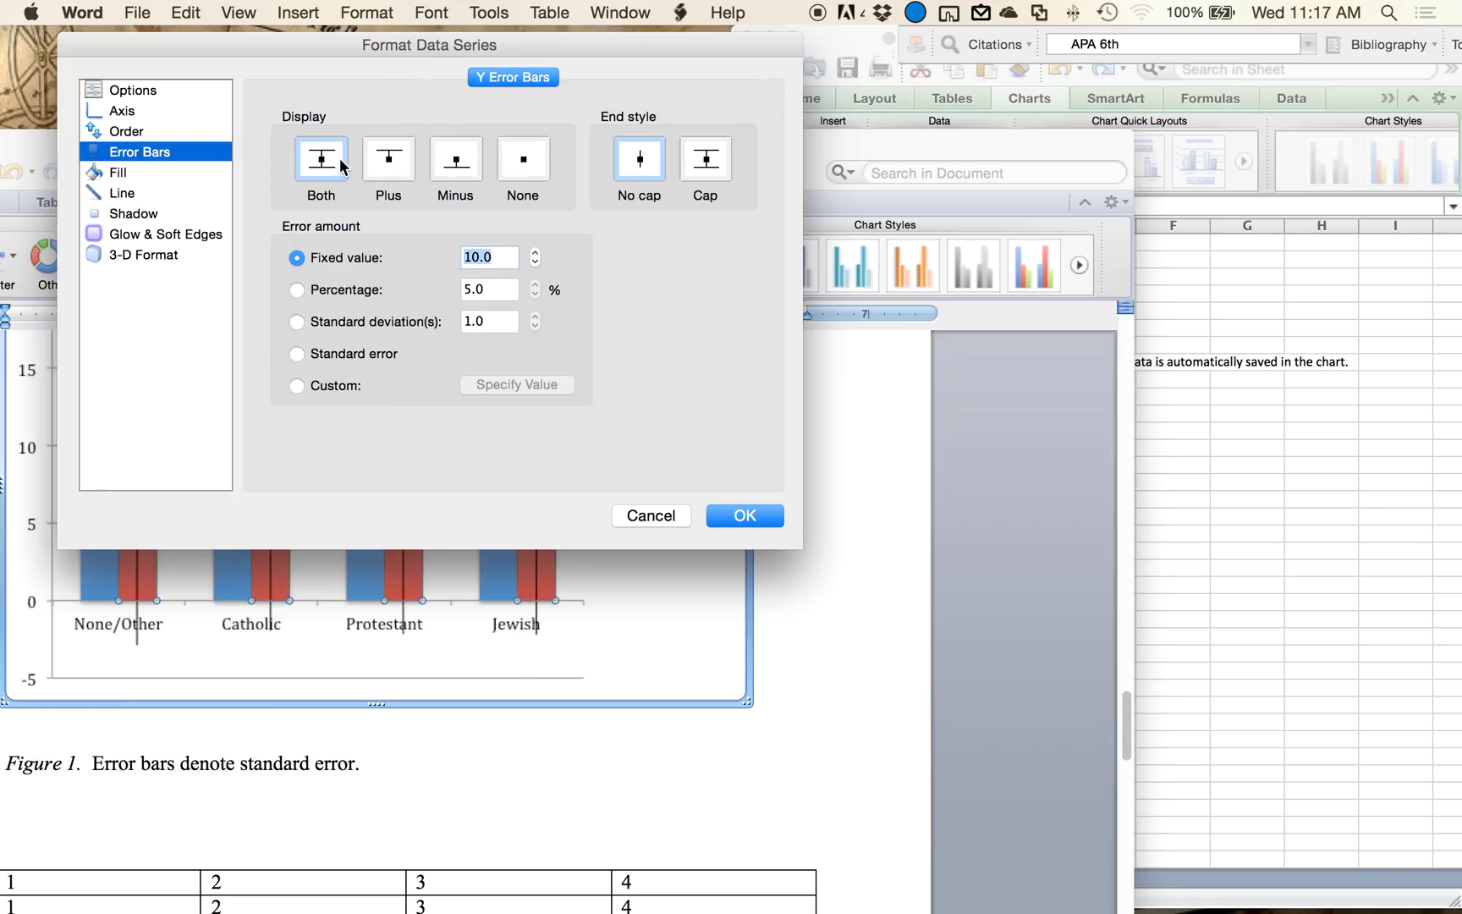
{"action": "left_click", "coordinate": [721, 165]}
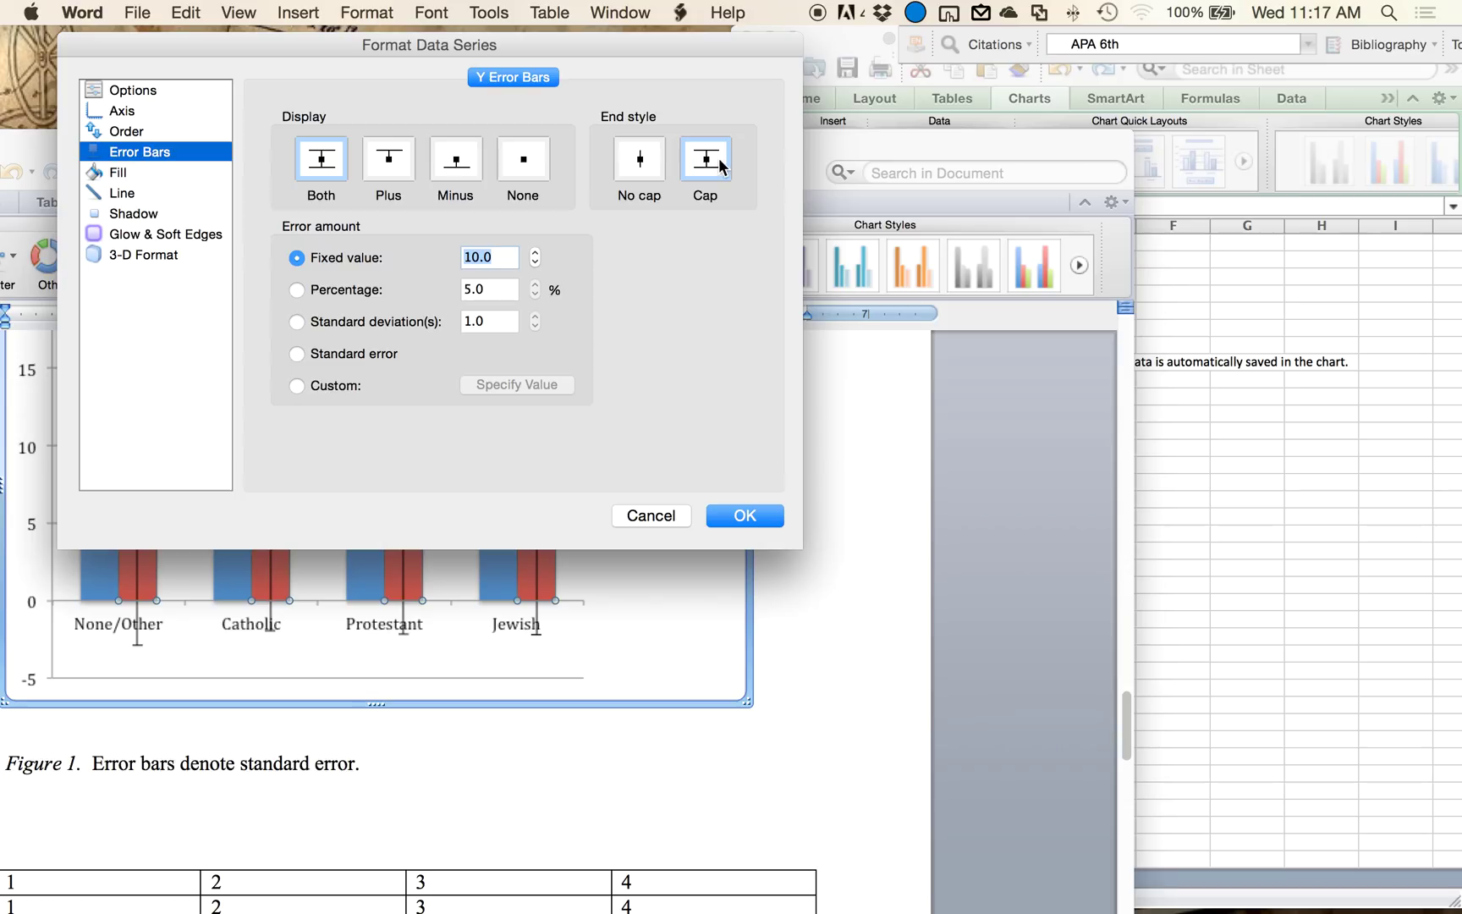
Step: Set the Unemployed series' custom positive and negative error values to C10:C13 of the chart data sheet and apply the series formatting
{"action": "left_click", "coordinate": [323, 383]}
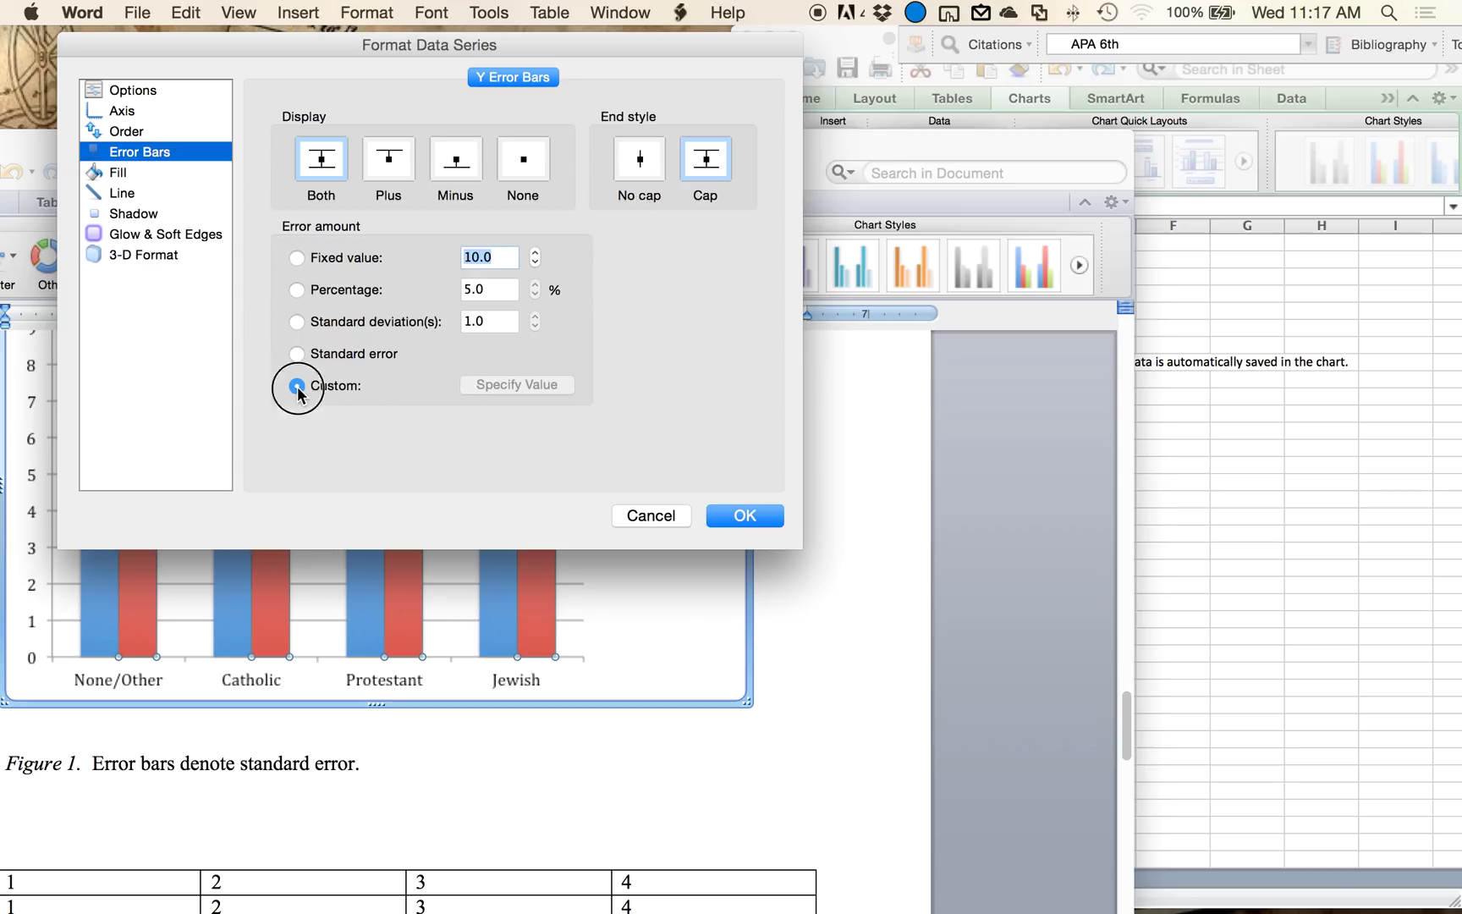
{"action": "left_click", "coordinate": [521, 384]}
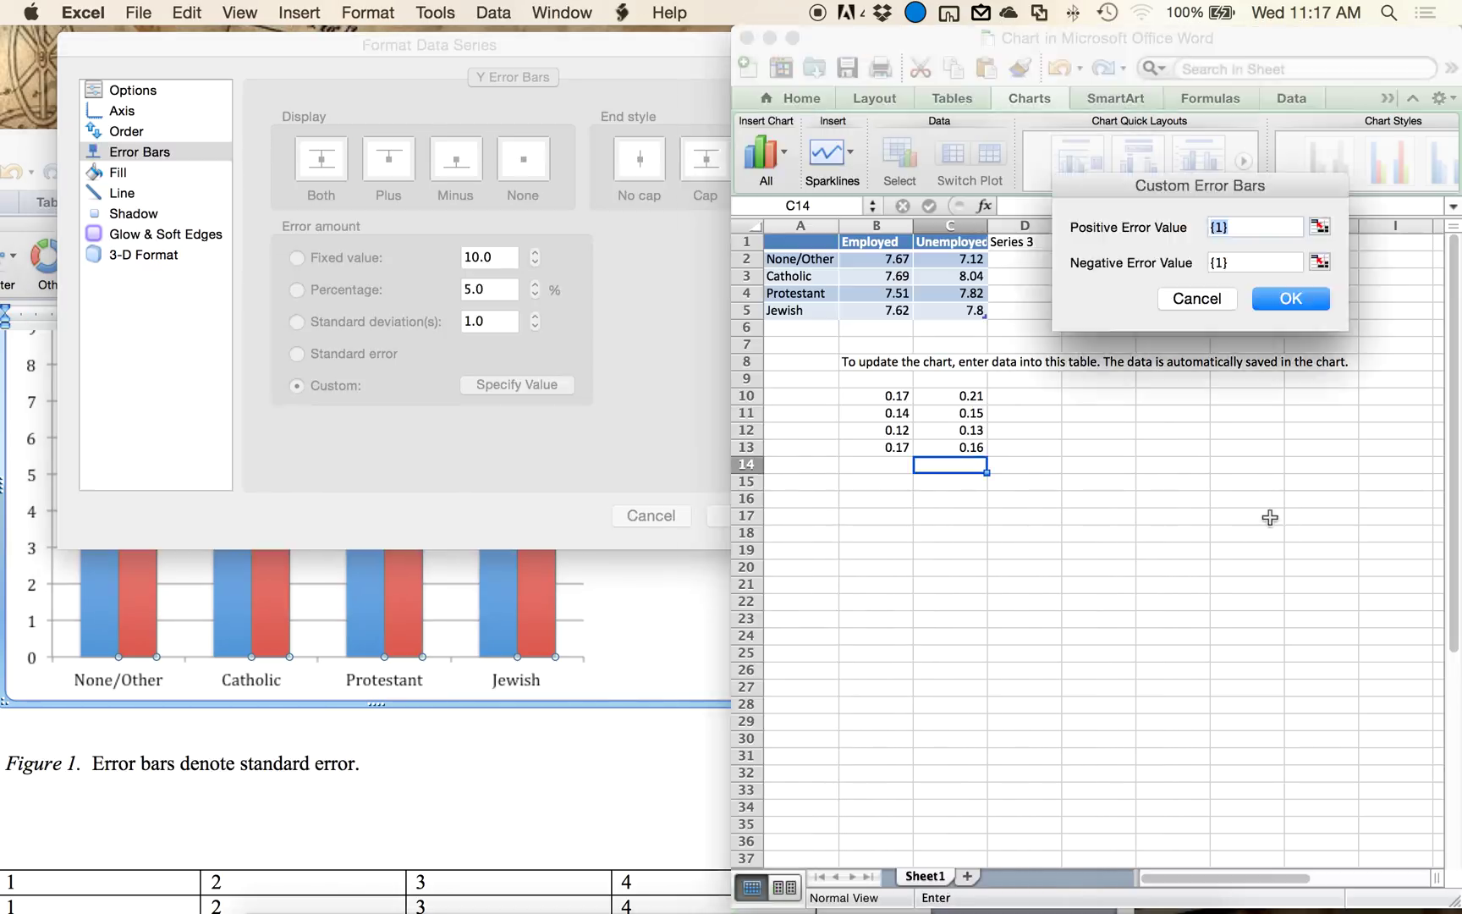
{"action": "left_click_drag", "start_coordinate": [975, 395], "coordinate": [969, 449]}
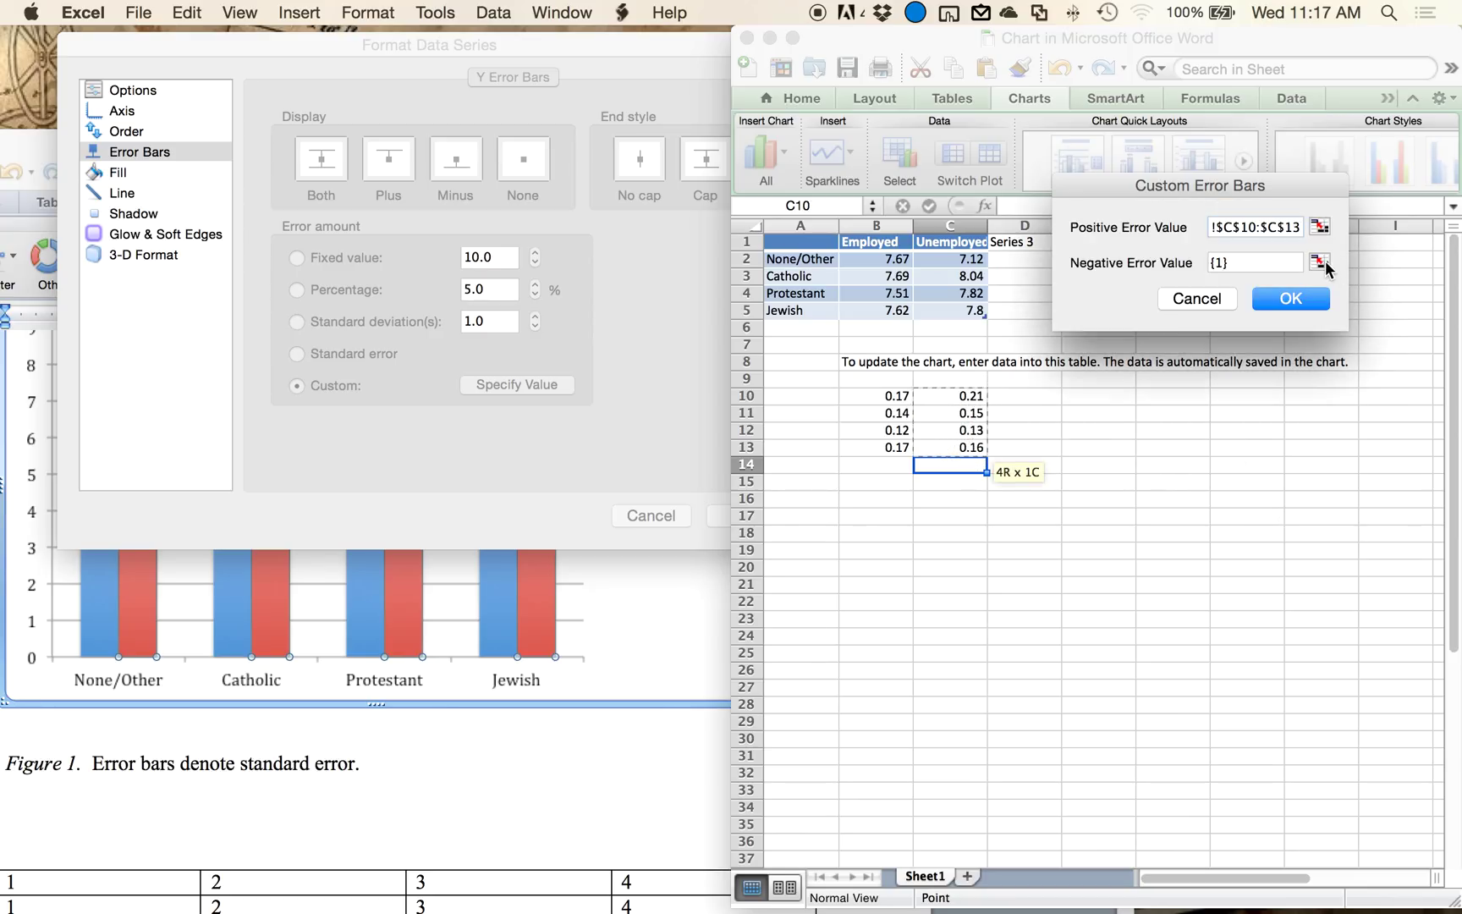
{"action": "left_click", "coordinate": [1320, 262]}
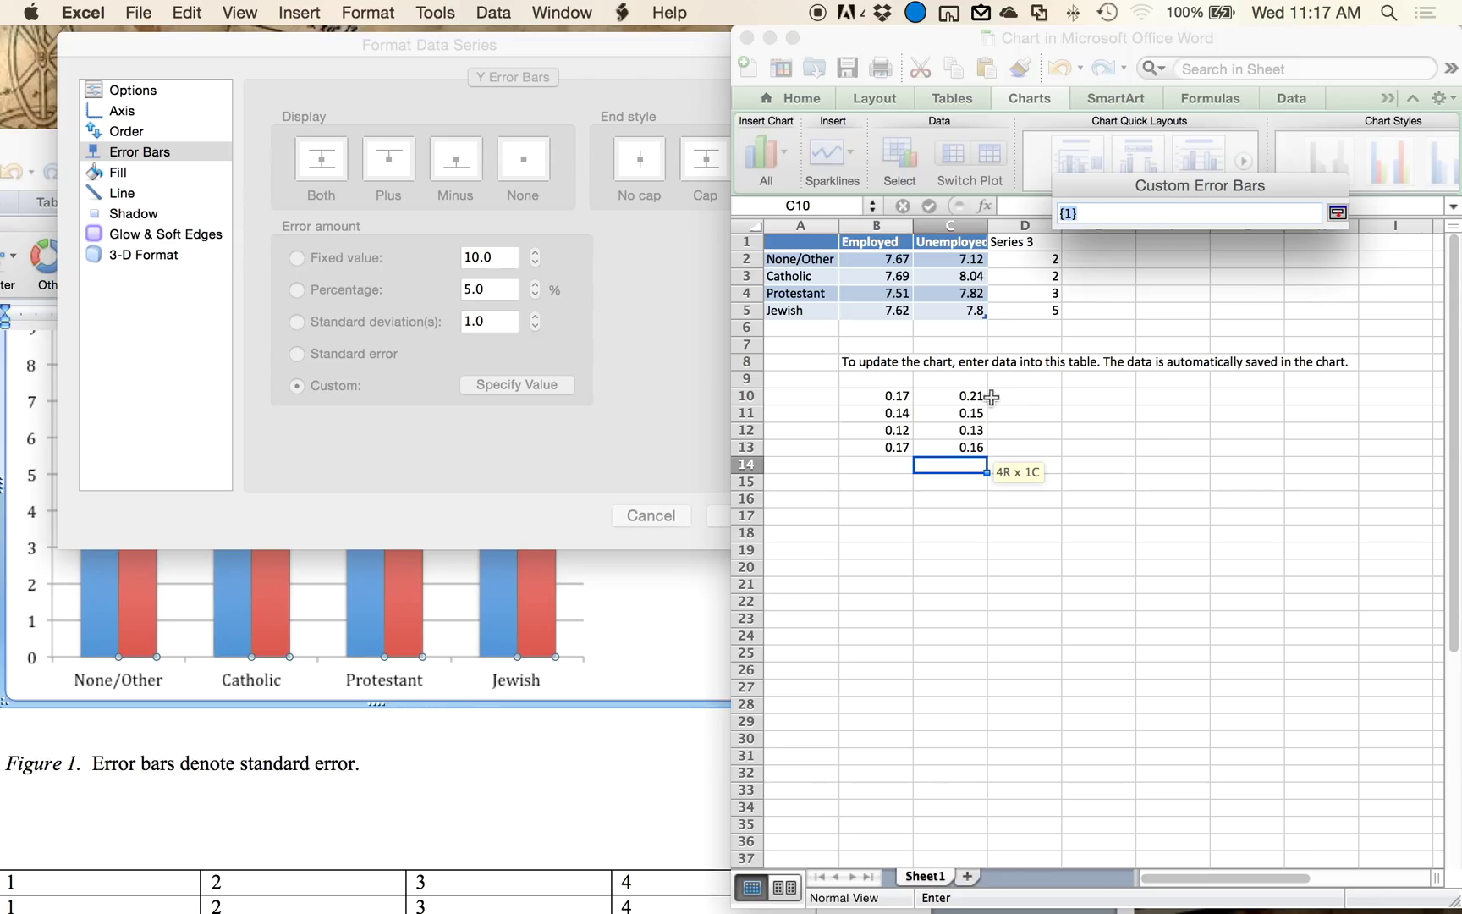
{"action": "left_click", "coordinate": [977, 393]}
{"action": "left_click_drag", "start_coordinate": [977, 391], "coordinate": [952, 447]}
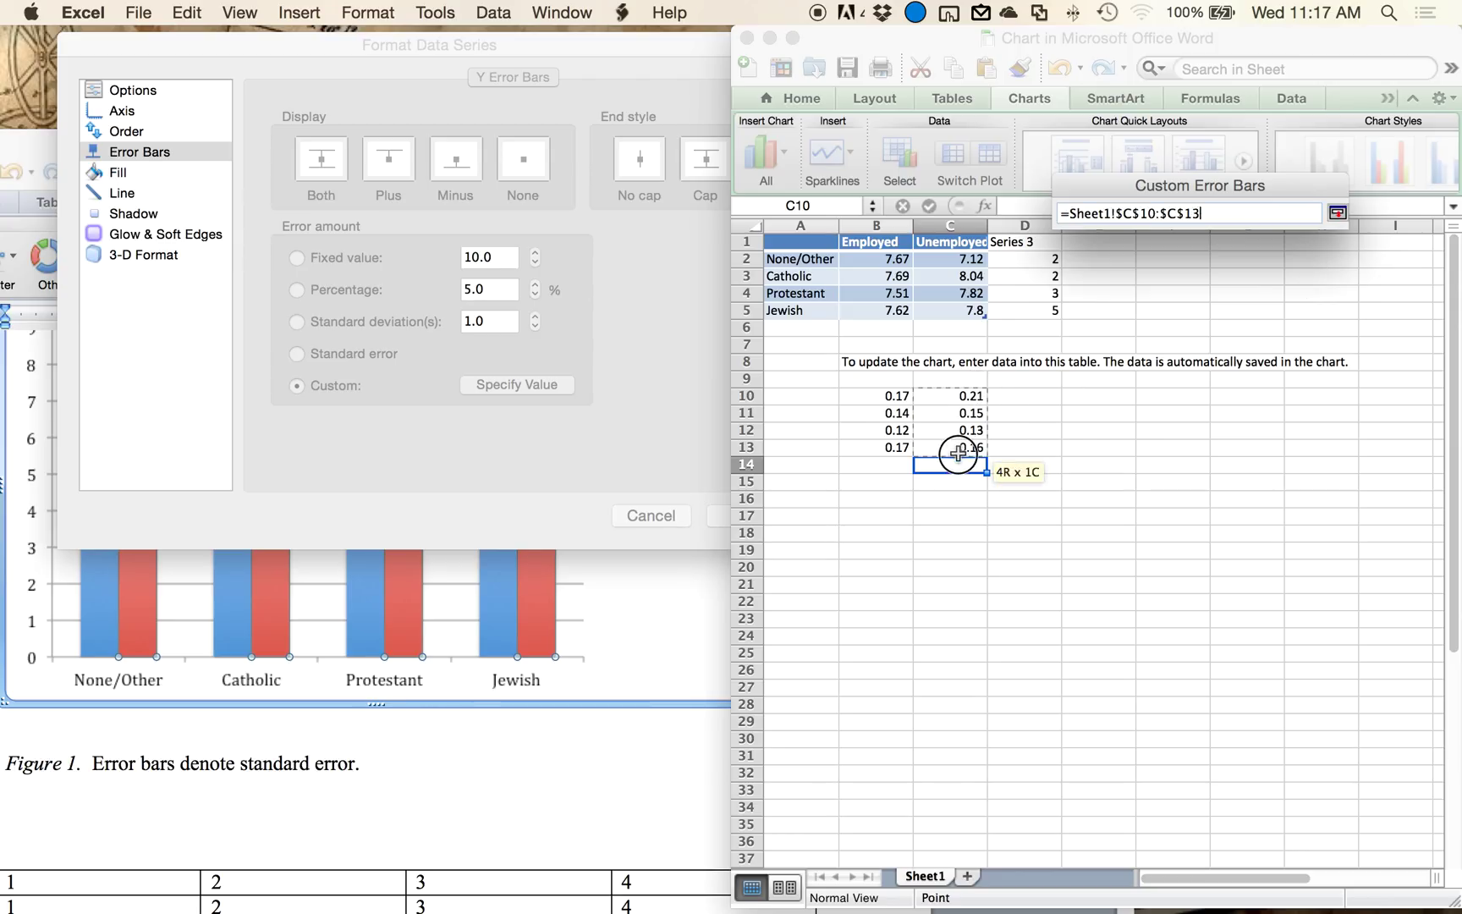
{"action": "left_click", "coordinate": [1338, 213]}
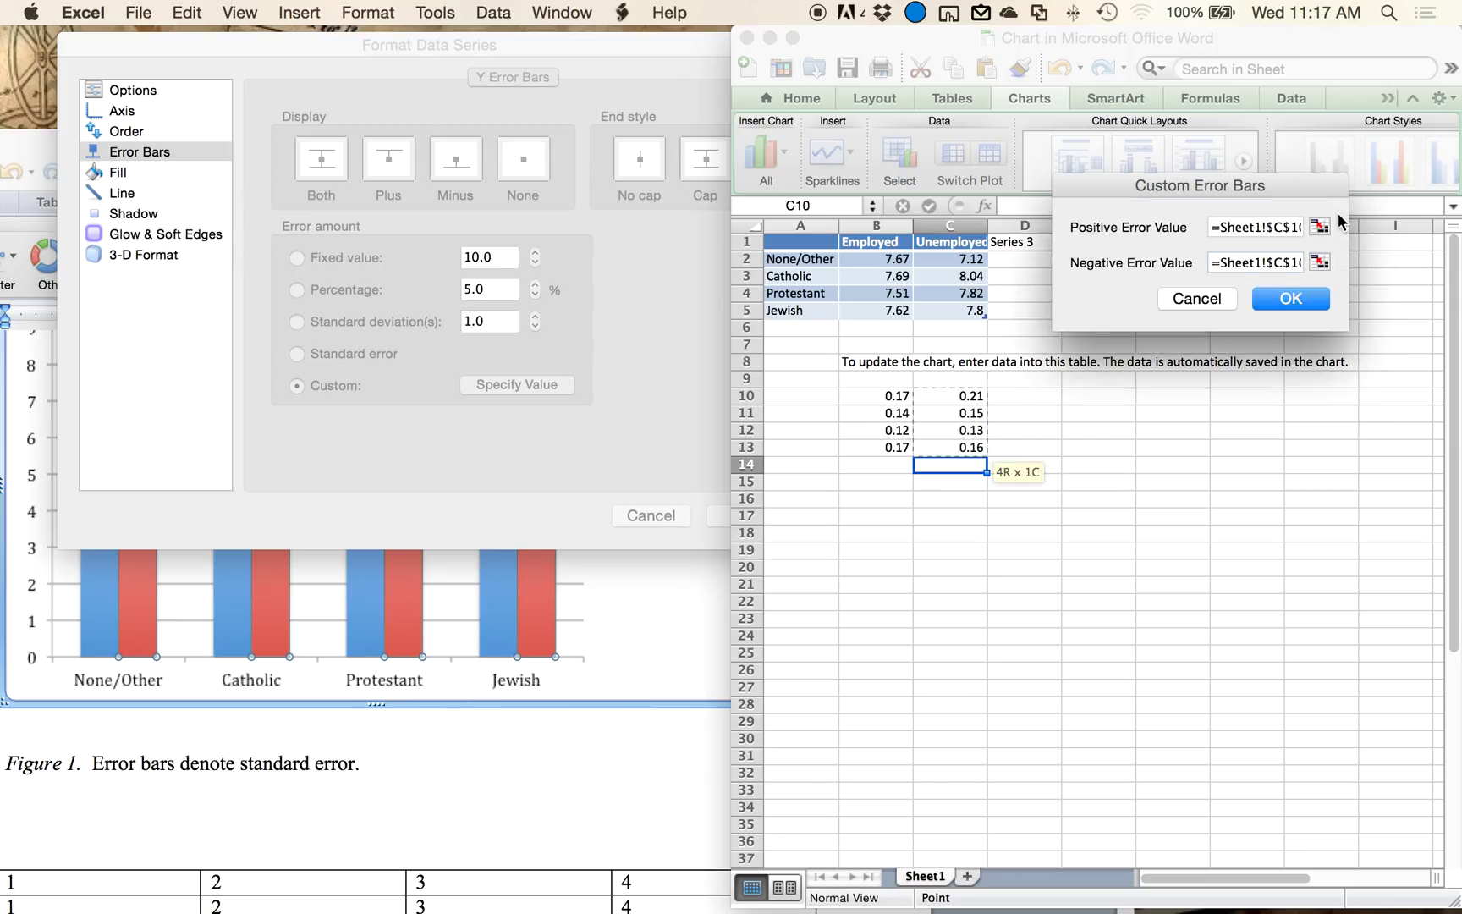
{"action": "left_click", "coordinate": [1282, 295]}
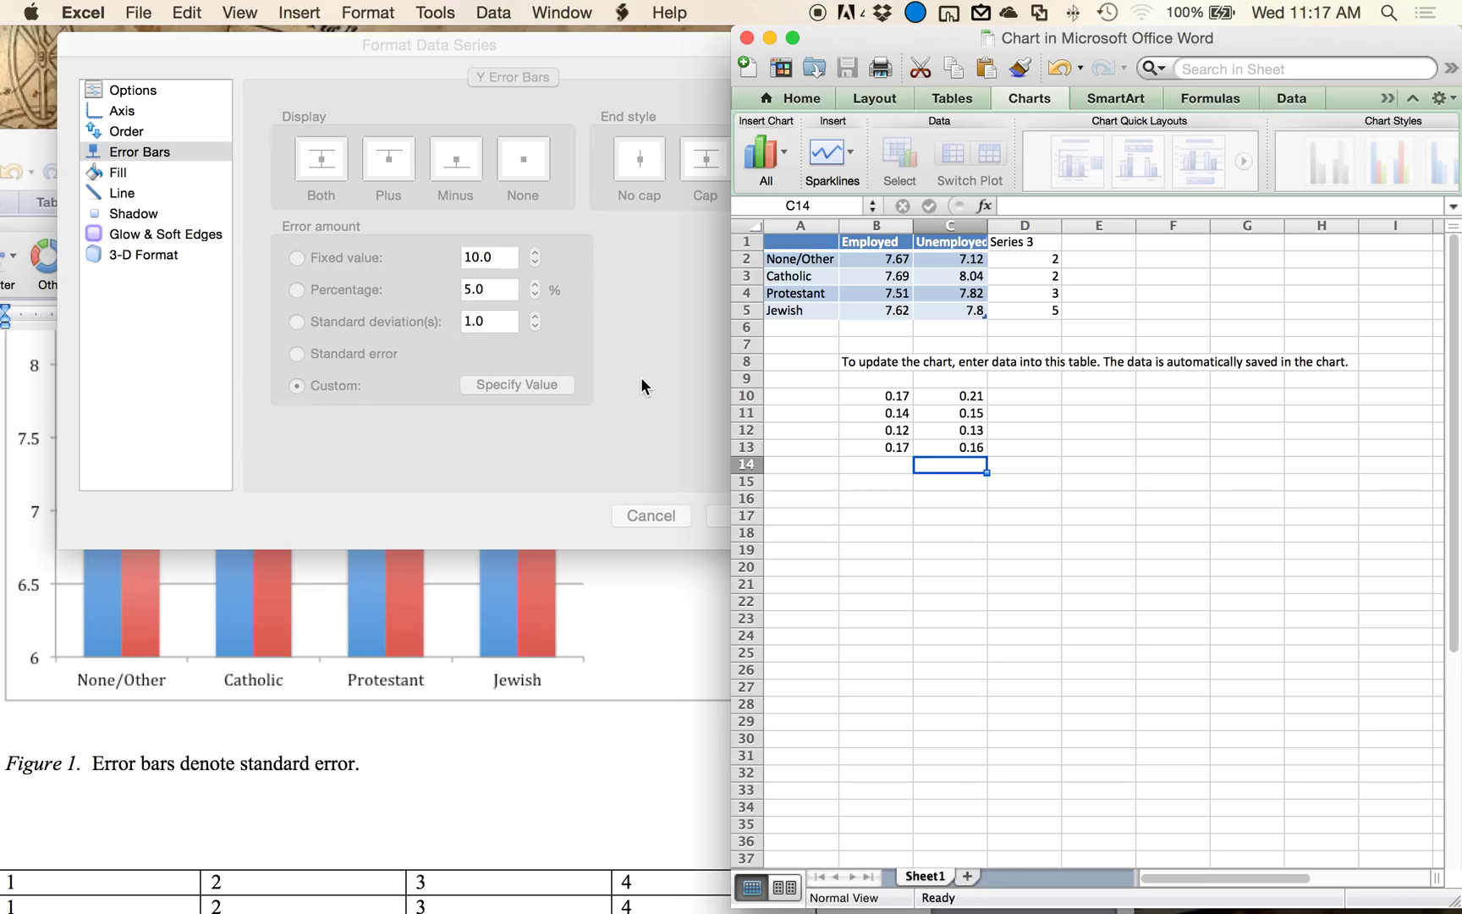
{"action": "left_click", "coordinate": [668, 347]}
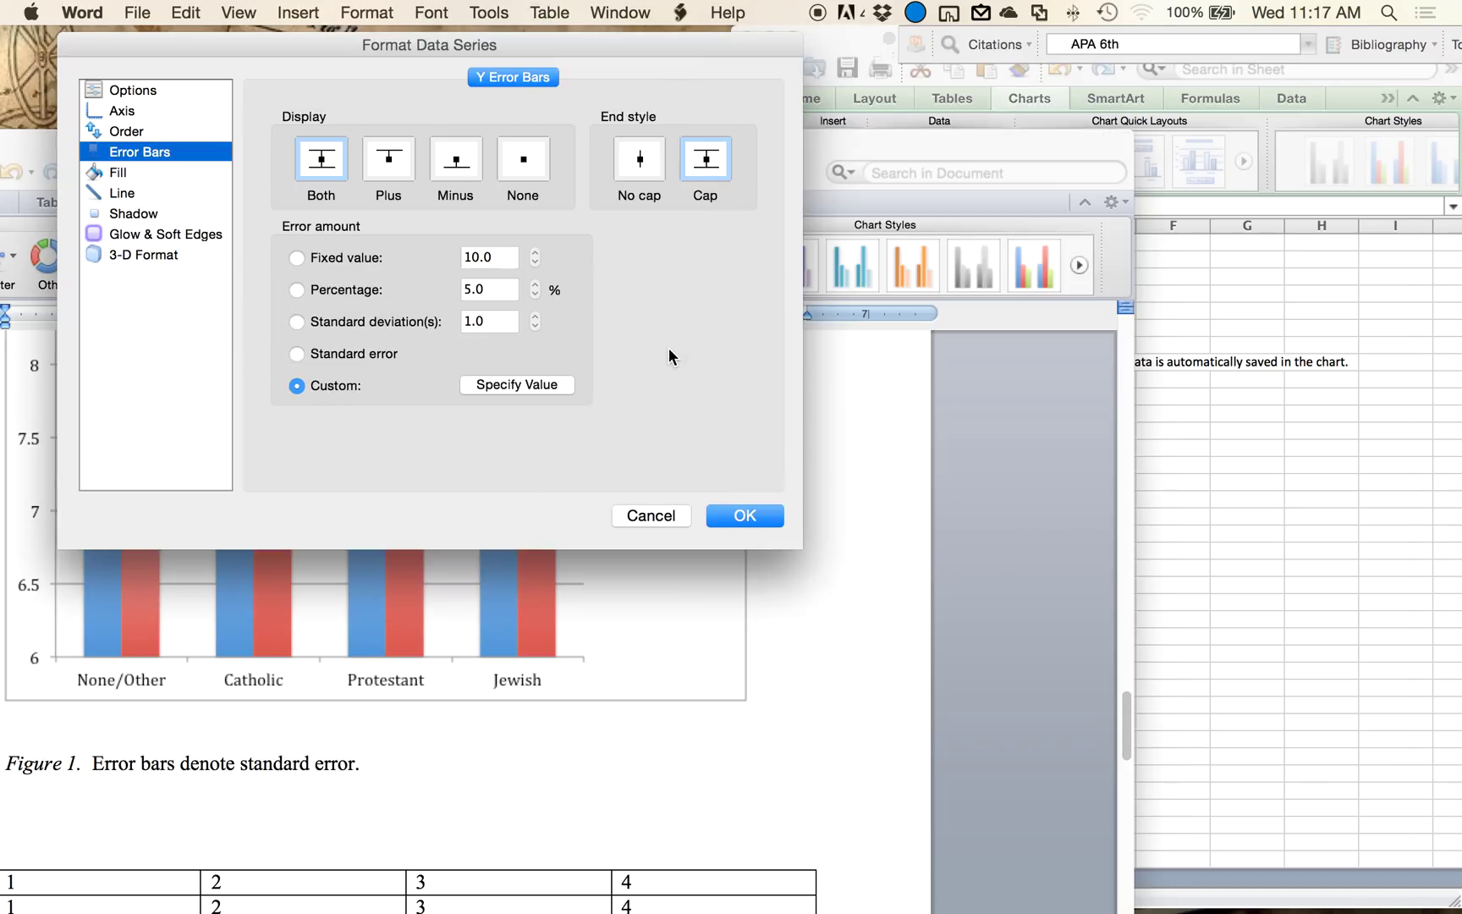
{"action": "left_click", "coordinate": [744, 516]}
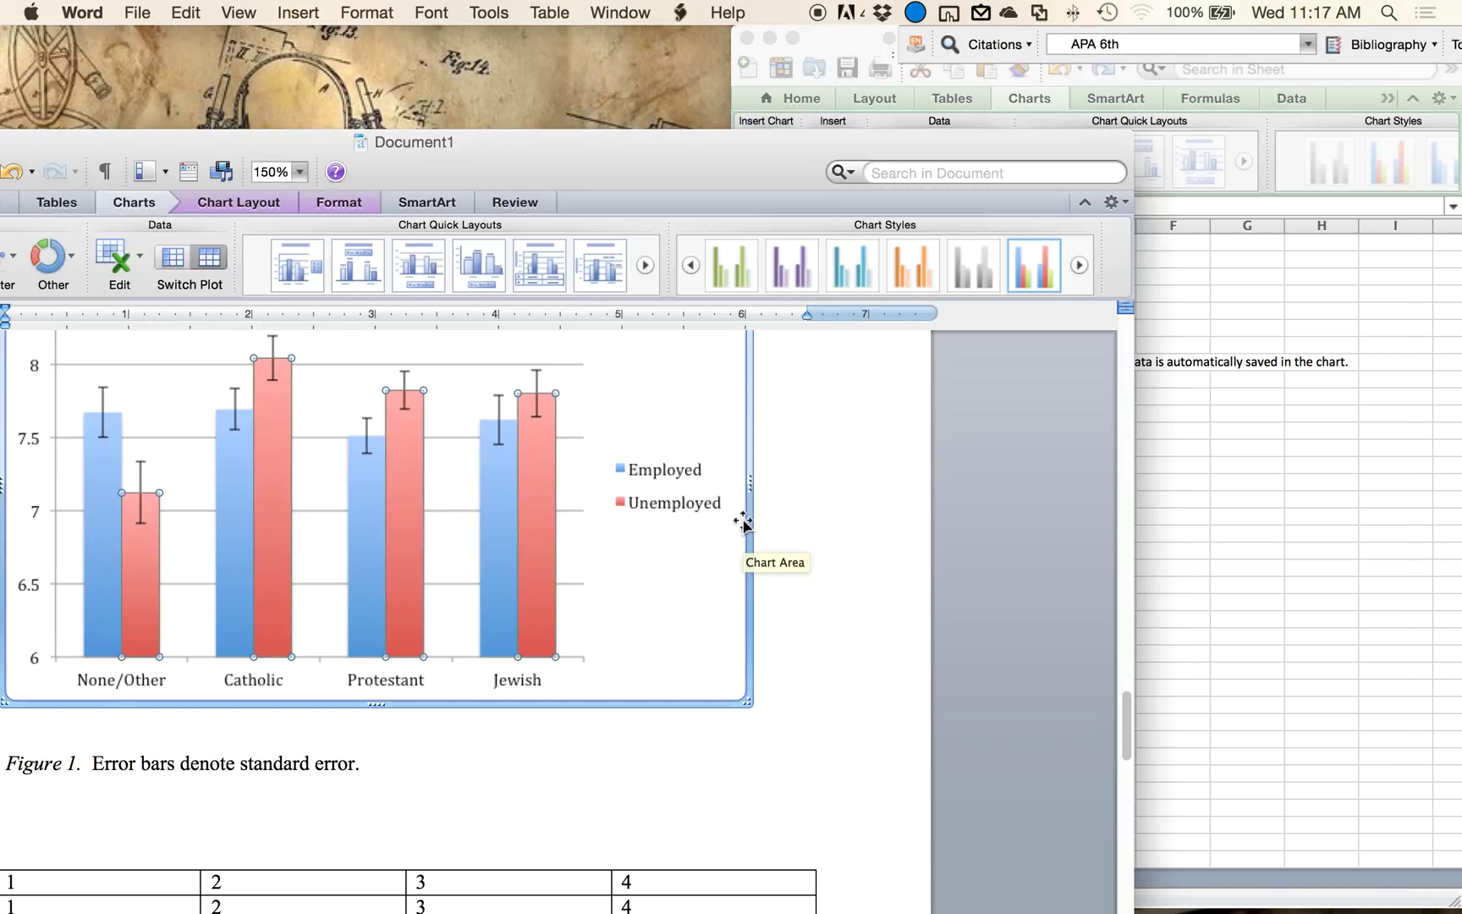
Step: Add a horizontal axis title below the axis of the attitudes chart
{"action": "scroll", "coordinate": [436, 675], "scroll_direction": "up", "scroll_amount": 3}
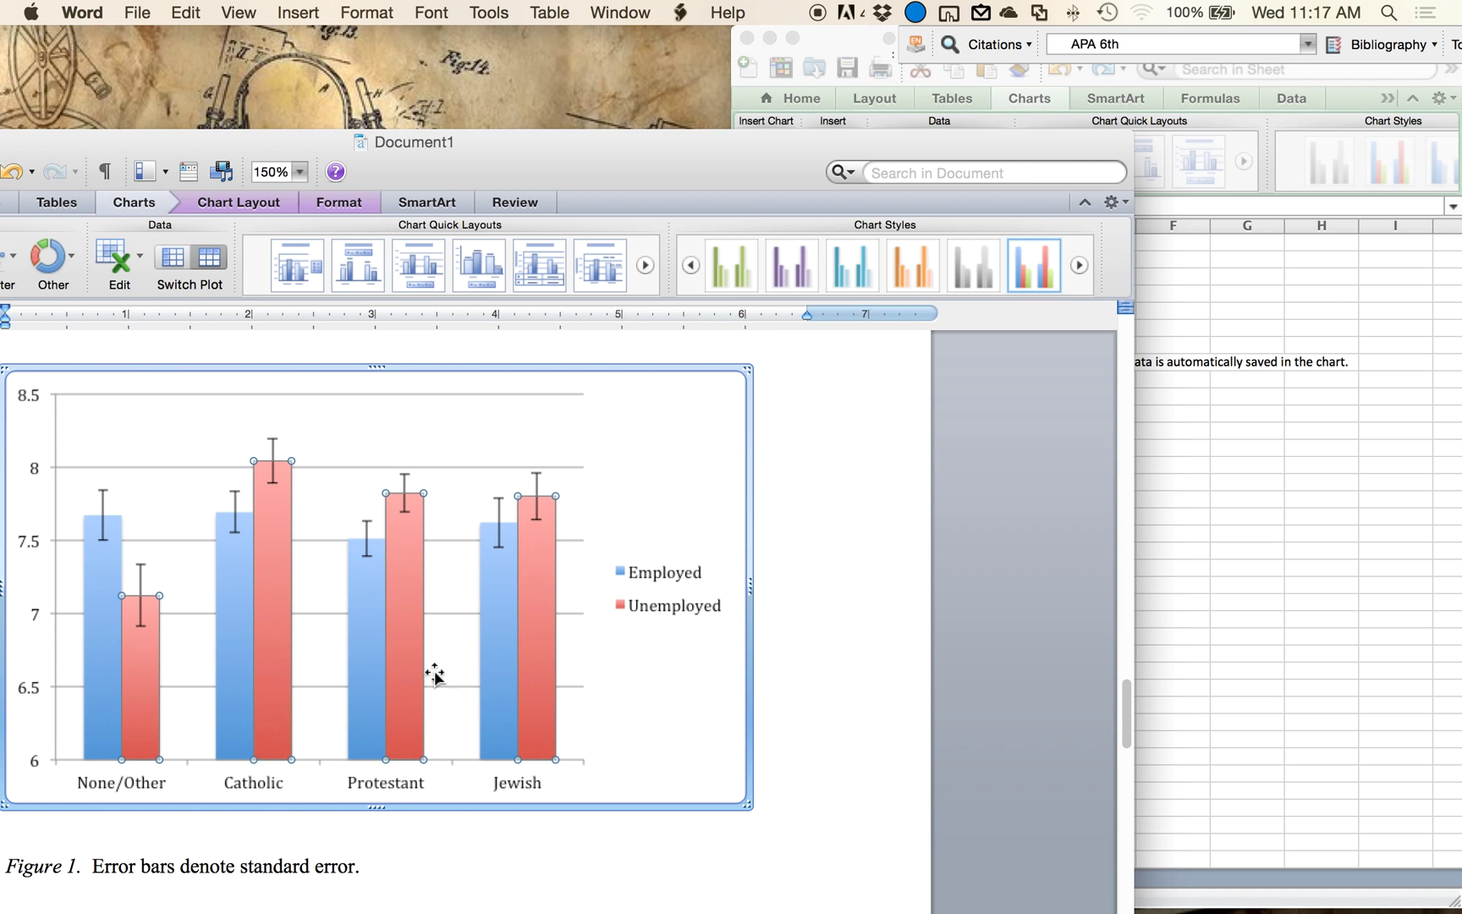
{"action": "double_click", "coordinate": [726, 174]}
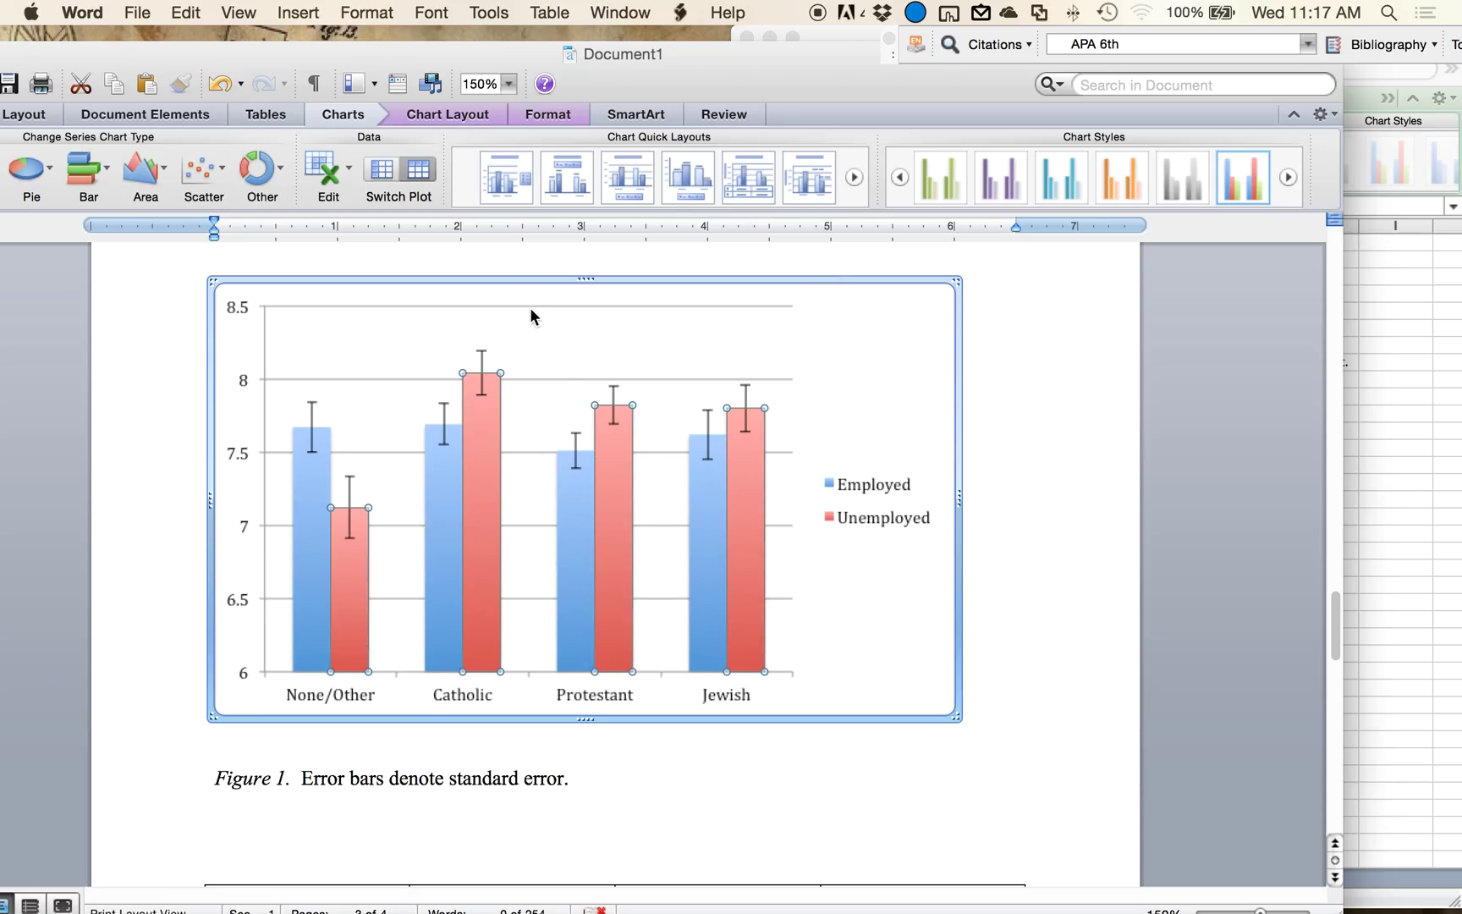
{"action": "left_click", "coordinate": [458, 119]}
{"action": "left_click", "coordinate": [362, 119]}
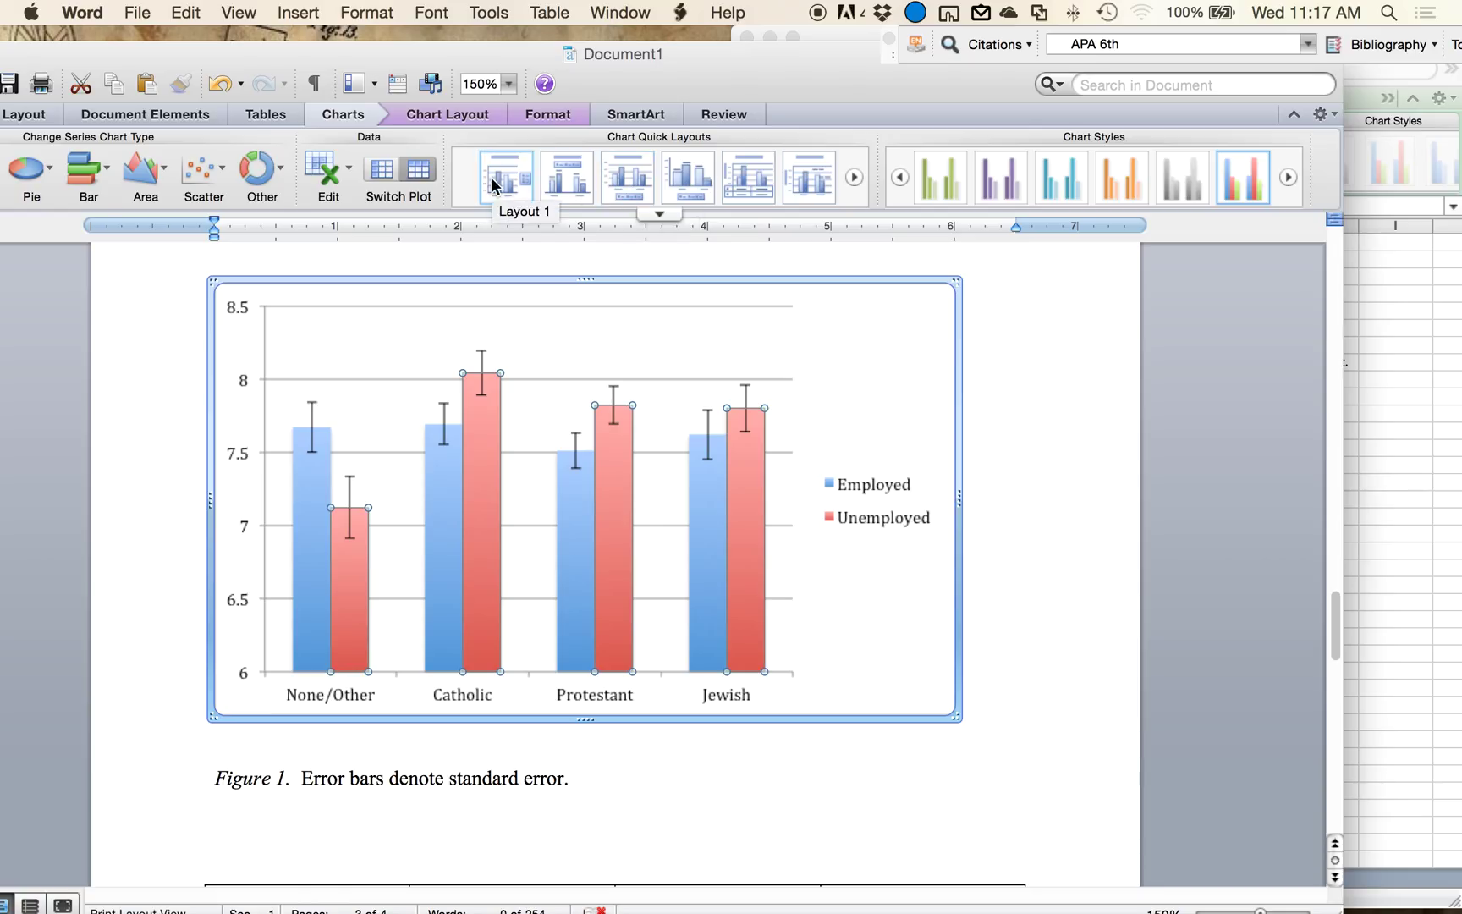
{"action": "left_click", "coordinate": [439, 117]}
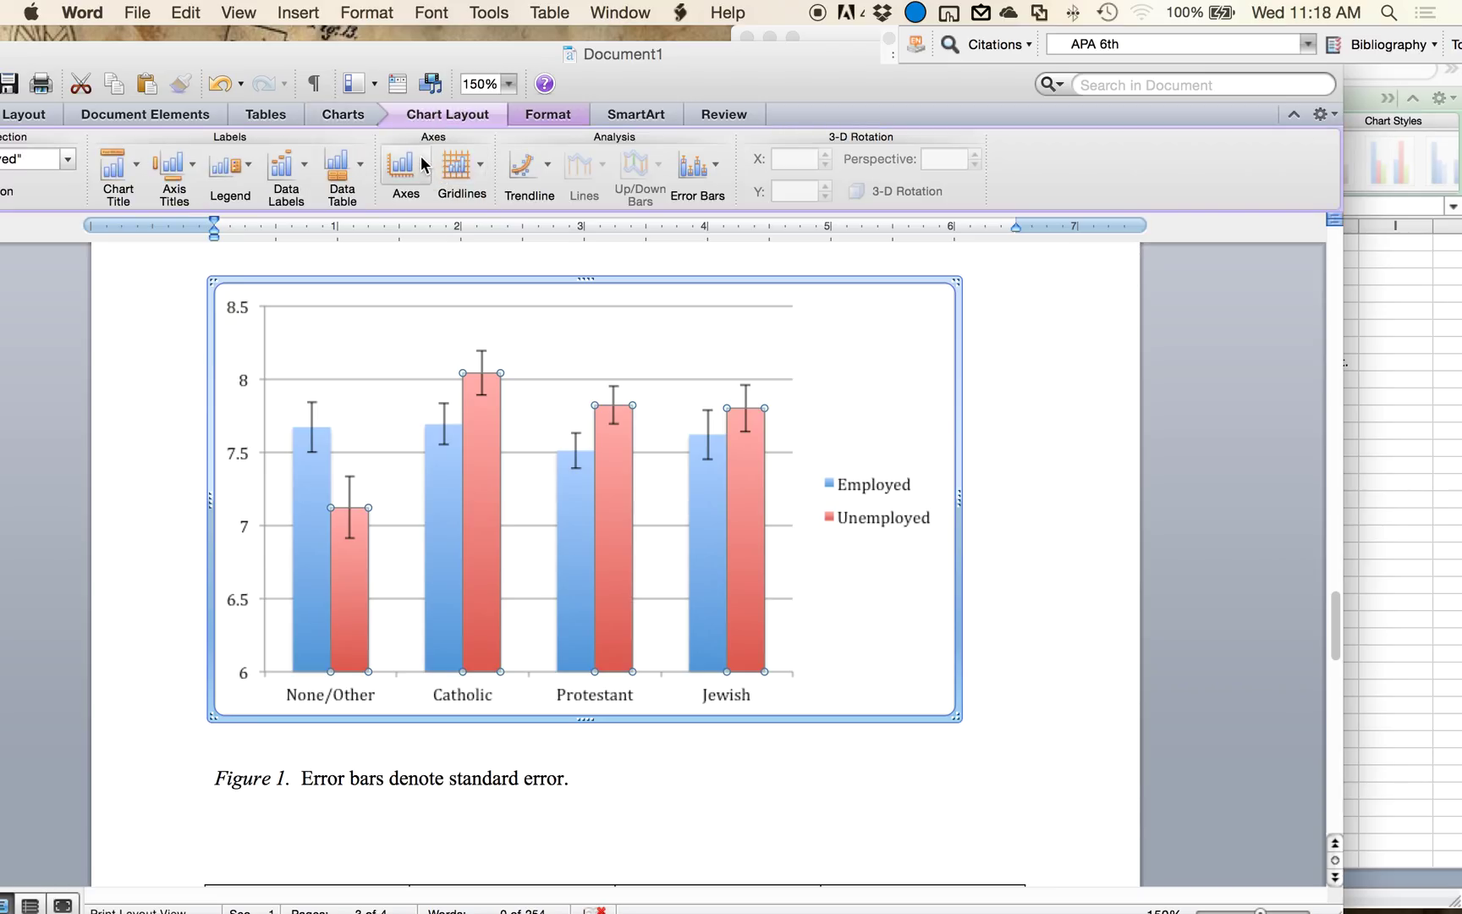
{"action": "left_click", "coordinate": [184, 177]}
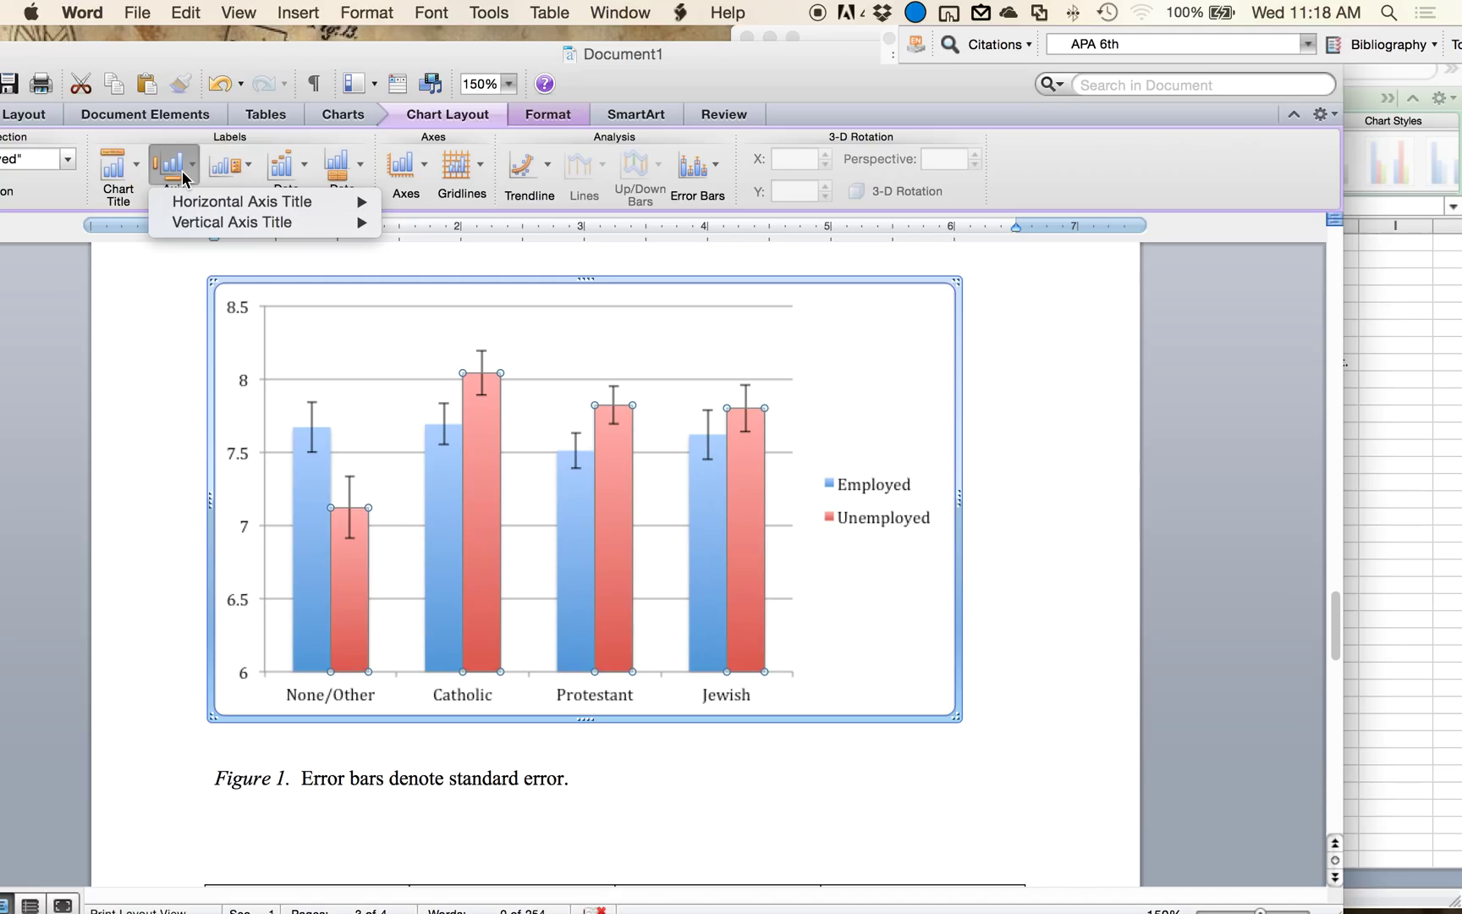
{"action": "mouse_move", "coordinate": [270, 202]}
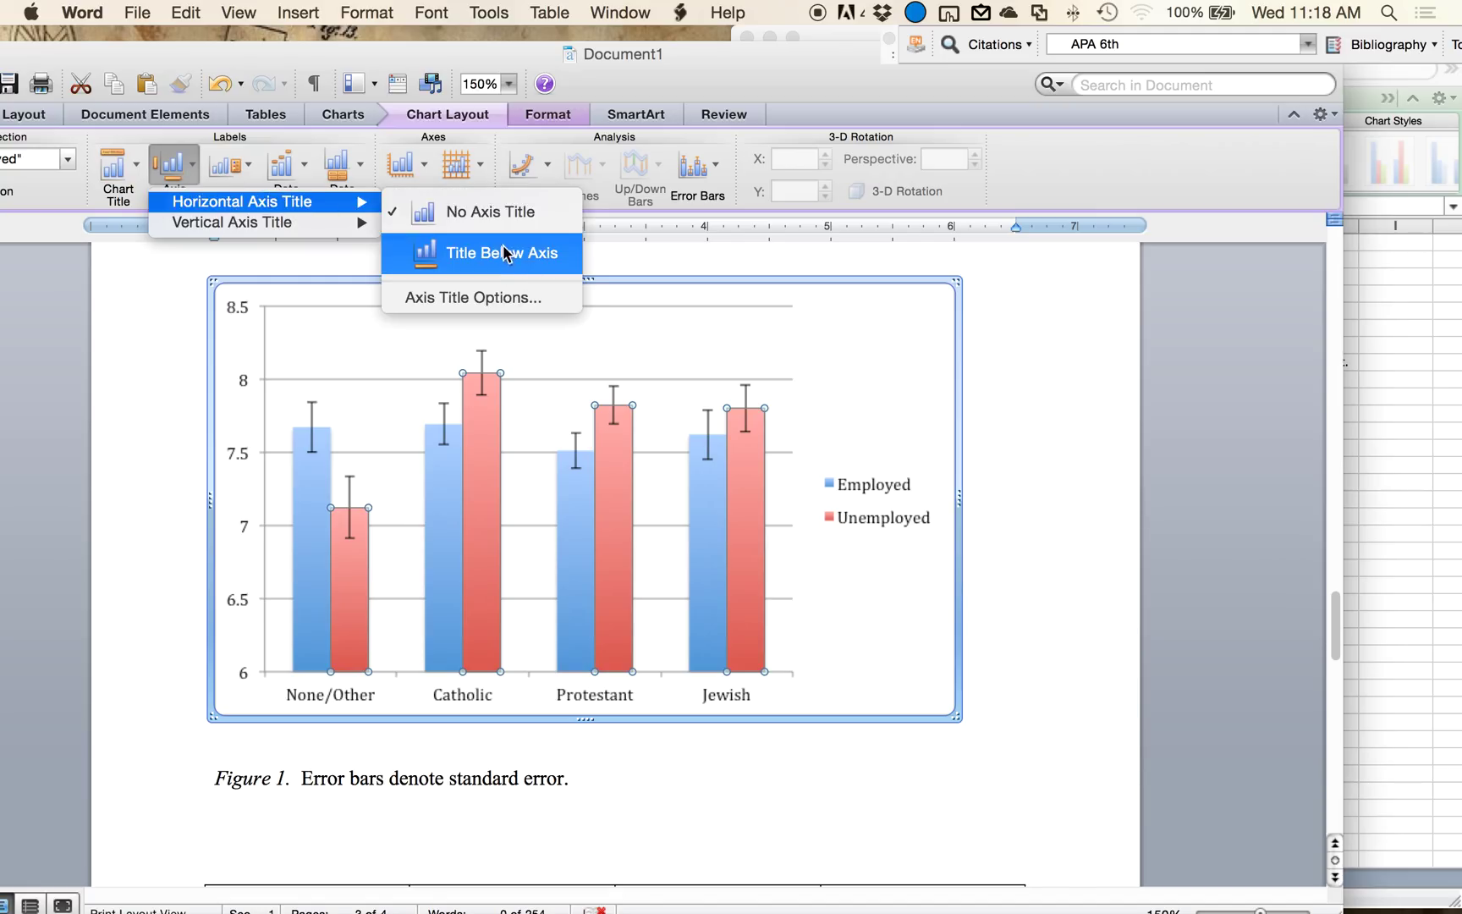
{"action": "left_click", "coordinate": [490, 262]}
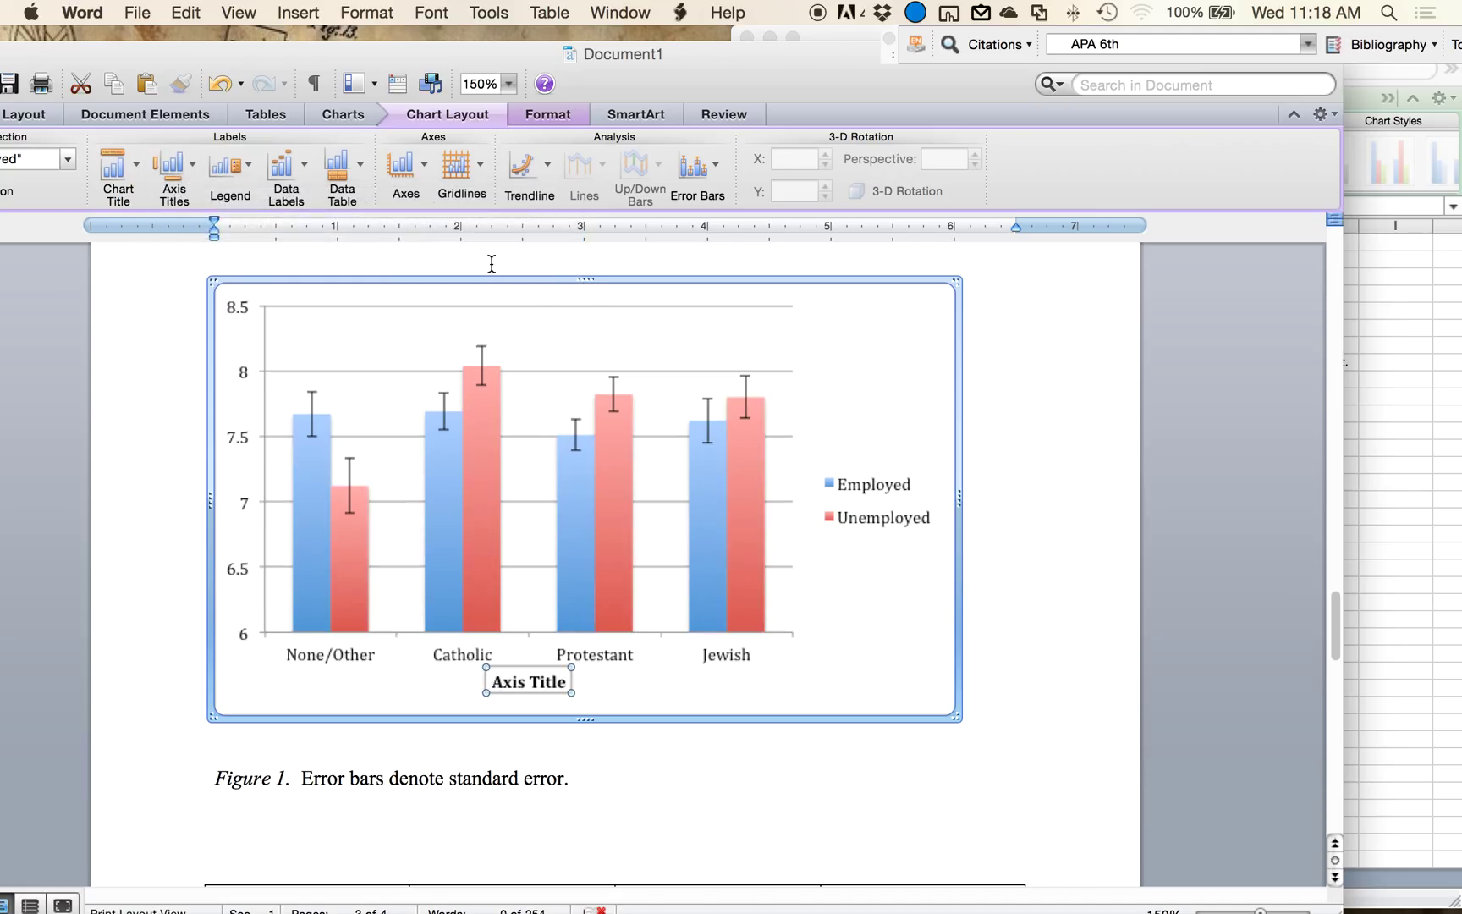
Step: Add a rotated title to the chart's vertical axis
{"action": "left_click", "coordinate": [172, 169]}
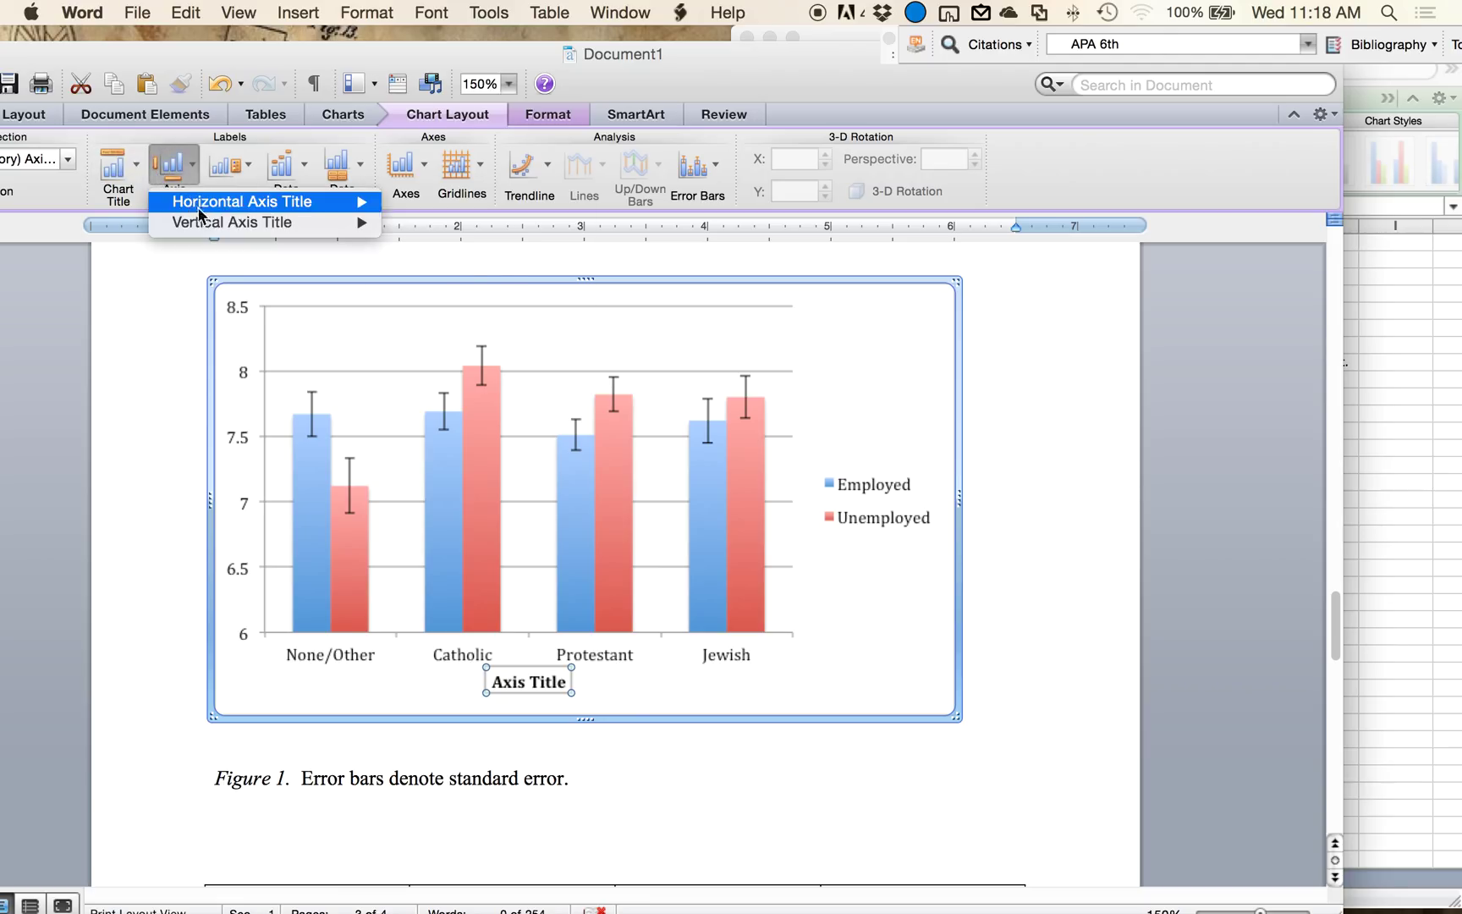
{"action": "mouse_move", "coordinate": [254, 222]}
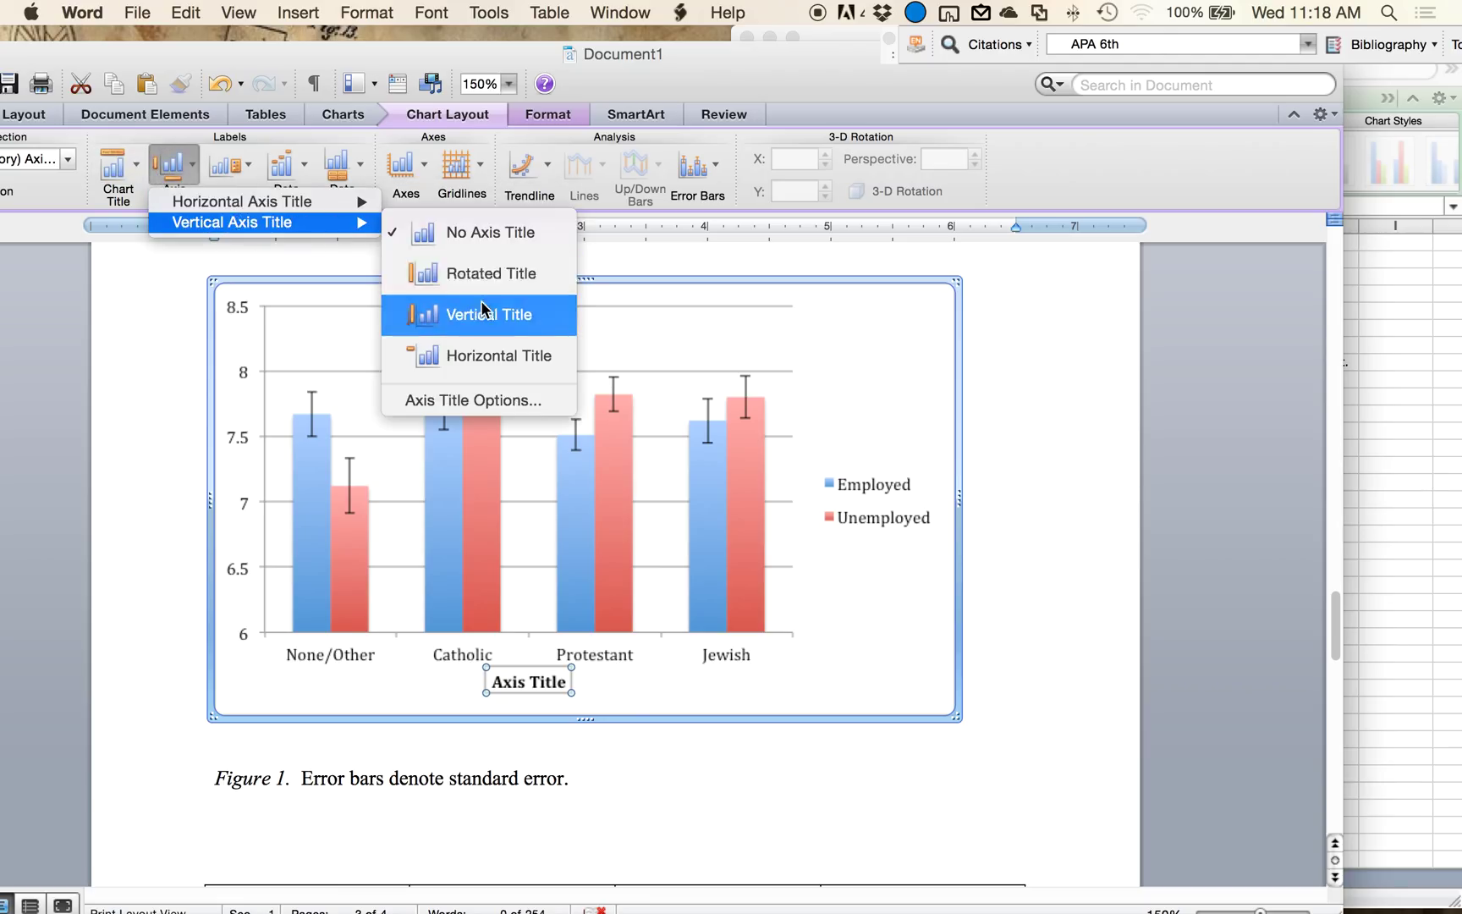
{"action": "left_click", "coordinate": [487, 273]}
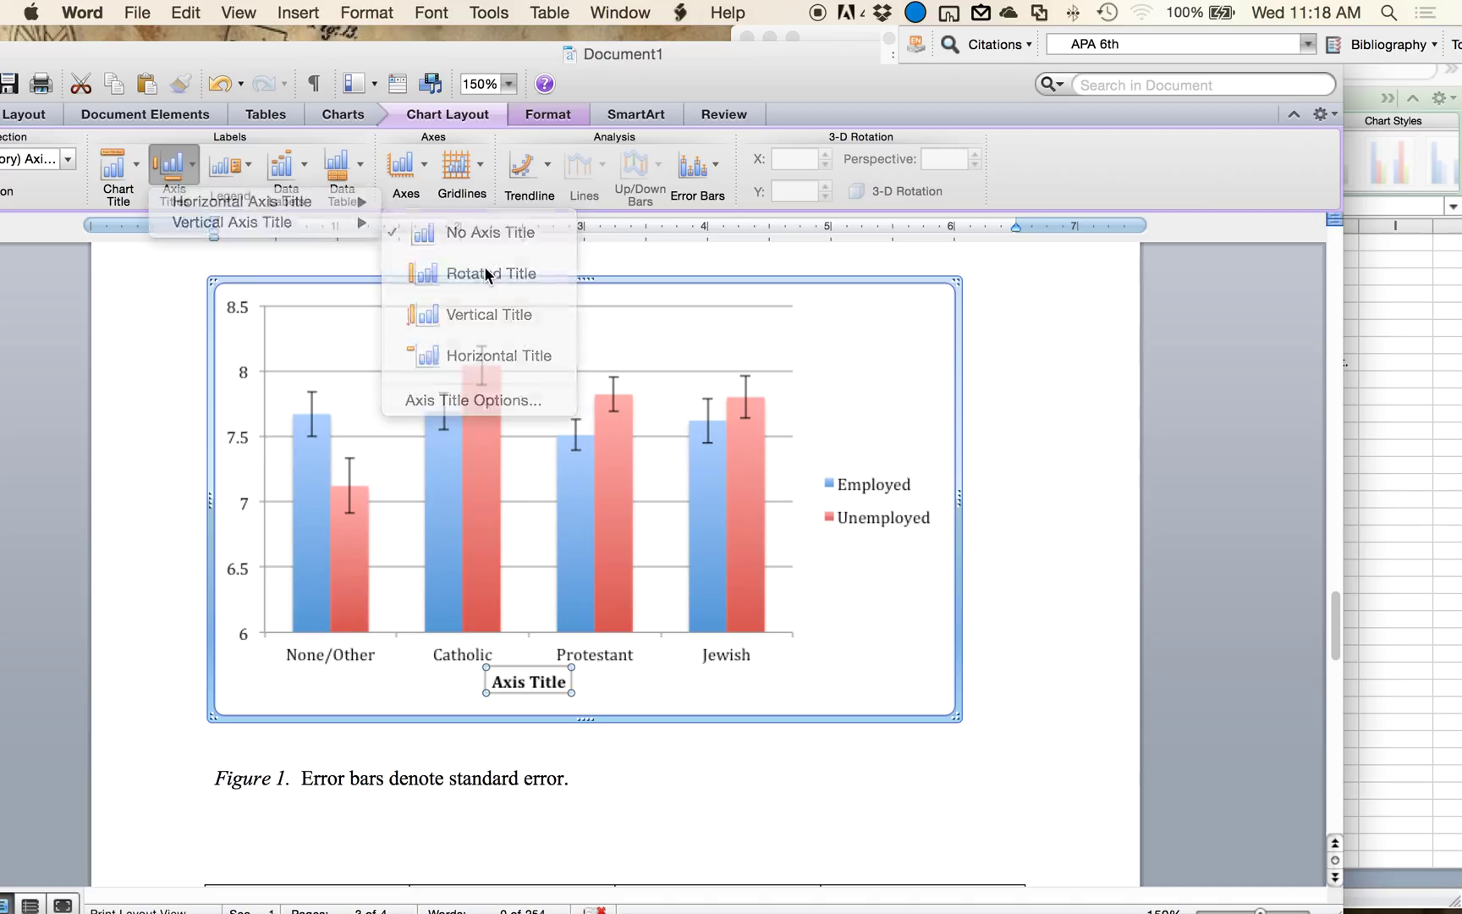
Step: Replace the horizontal axis title's placeholder text with "Religion"
{"action": "left_click", "coordinate": [536, 692]}
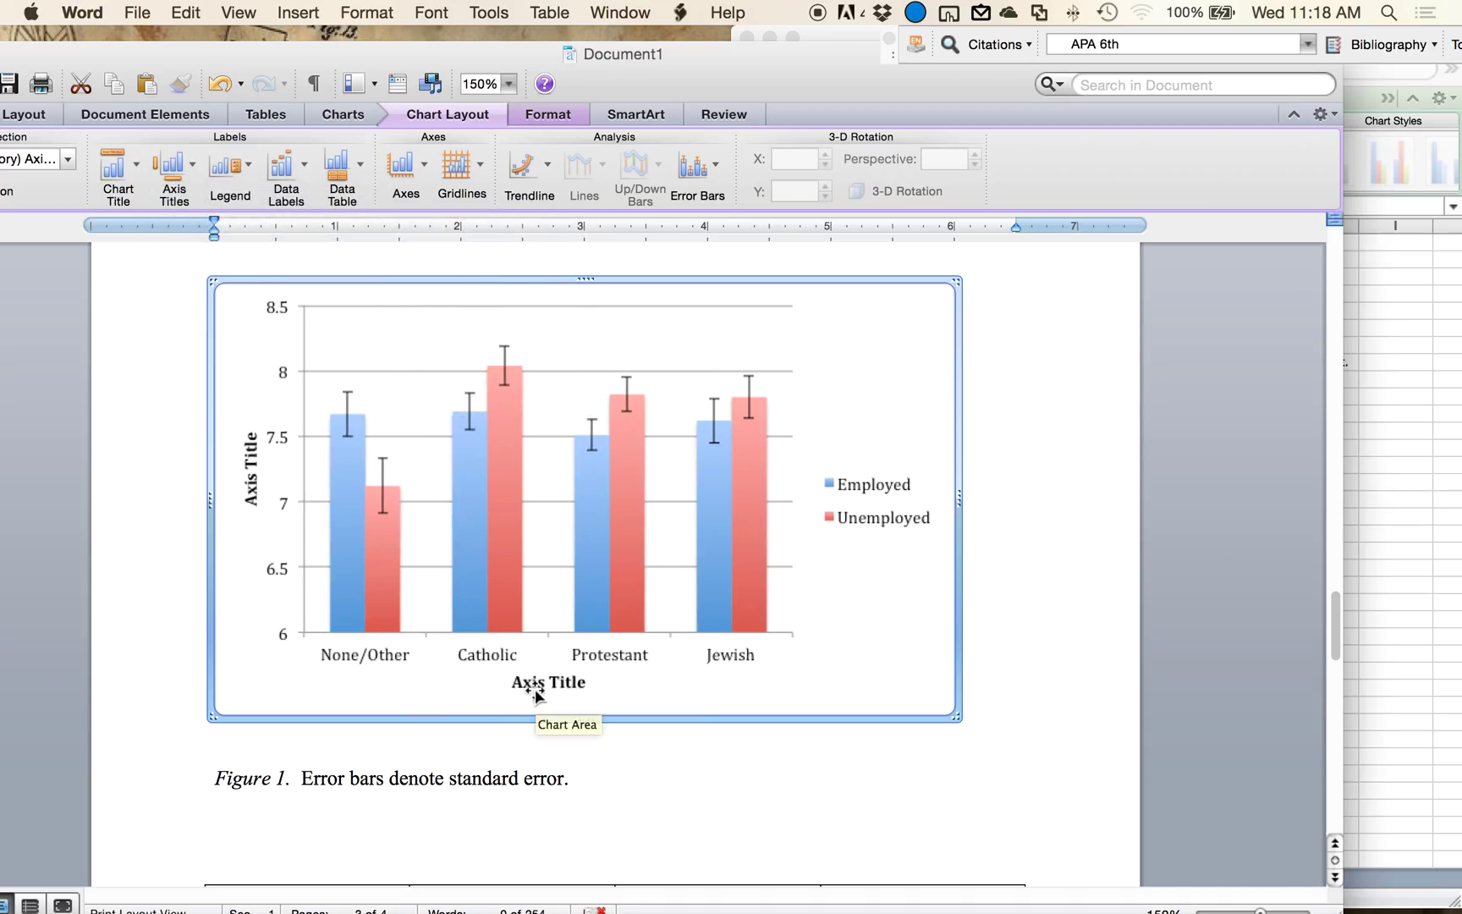
{"action": "left_click", "coordinate": [544, 686]}
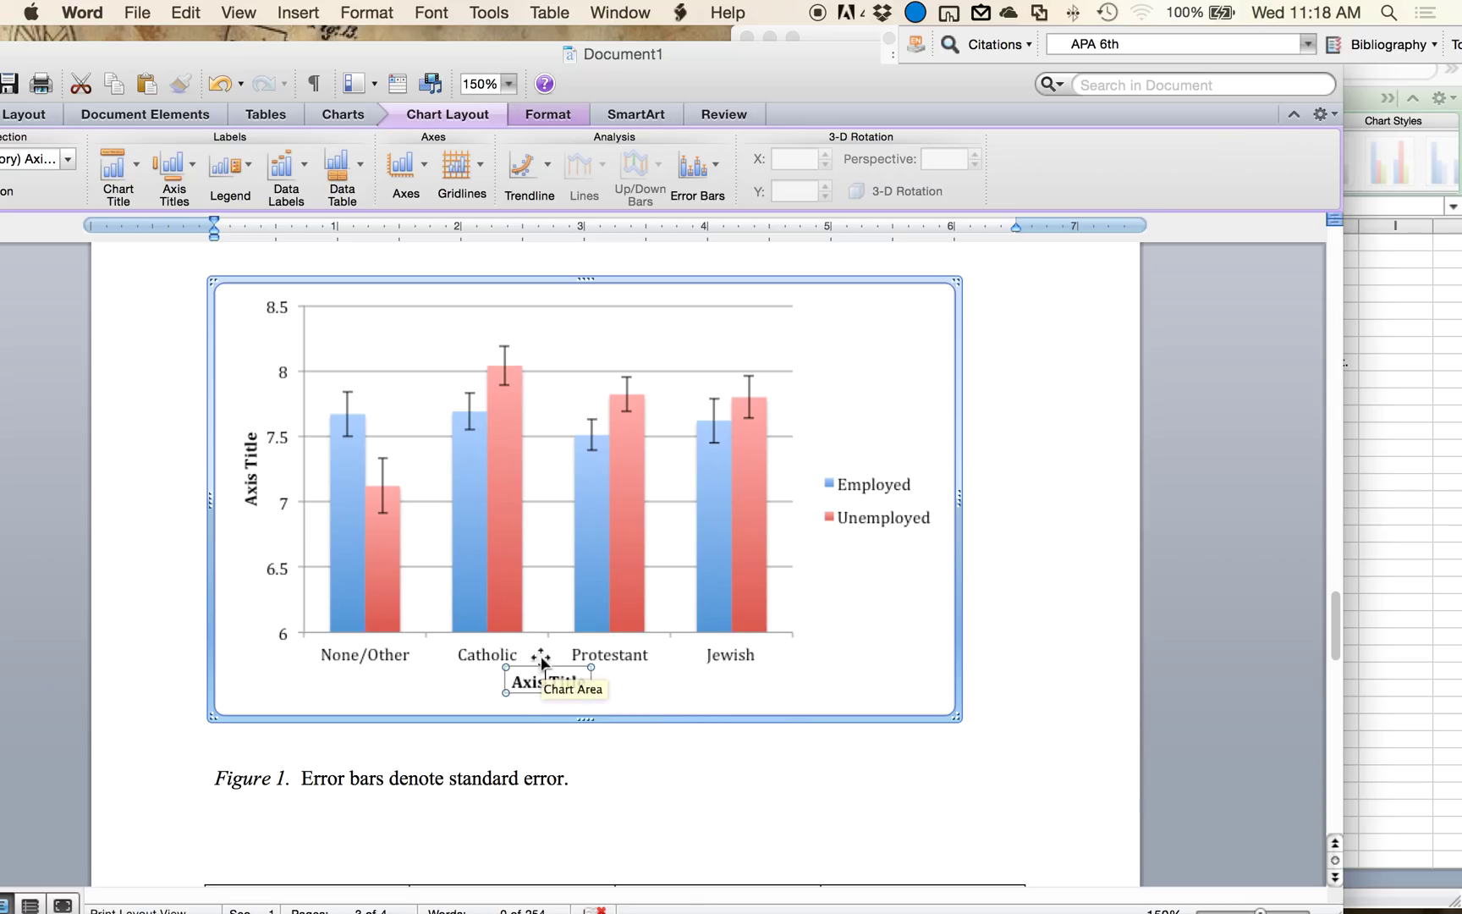
{"action": "left_click_drag", "start_coordinate": [513, 684], "coordinate": [614, 677]}
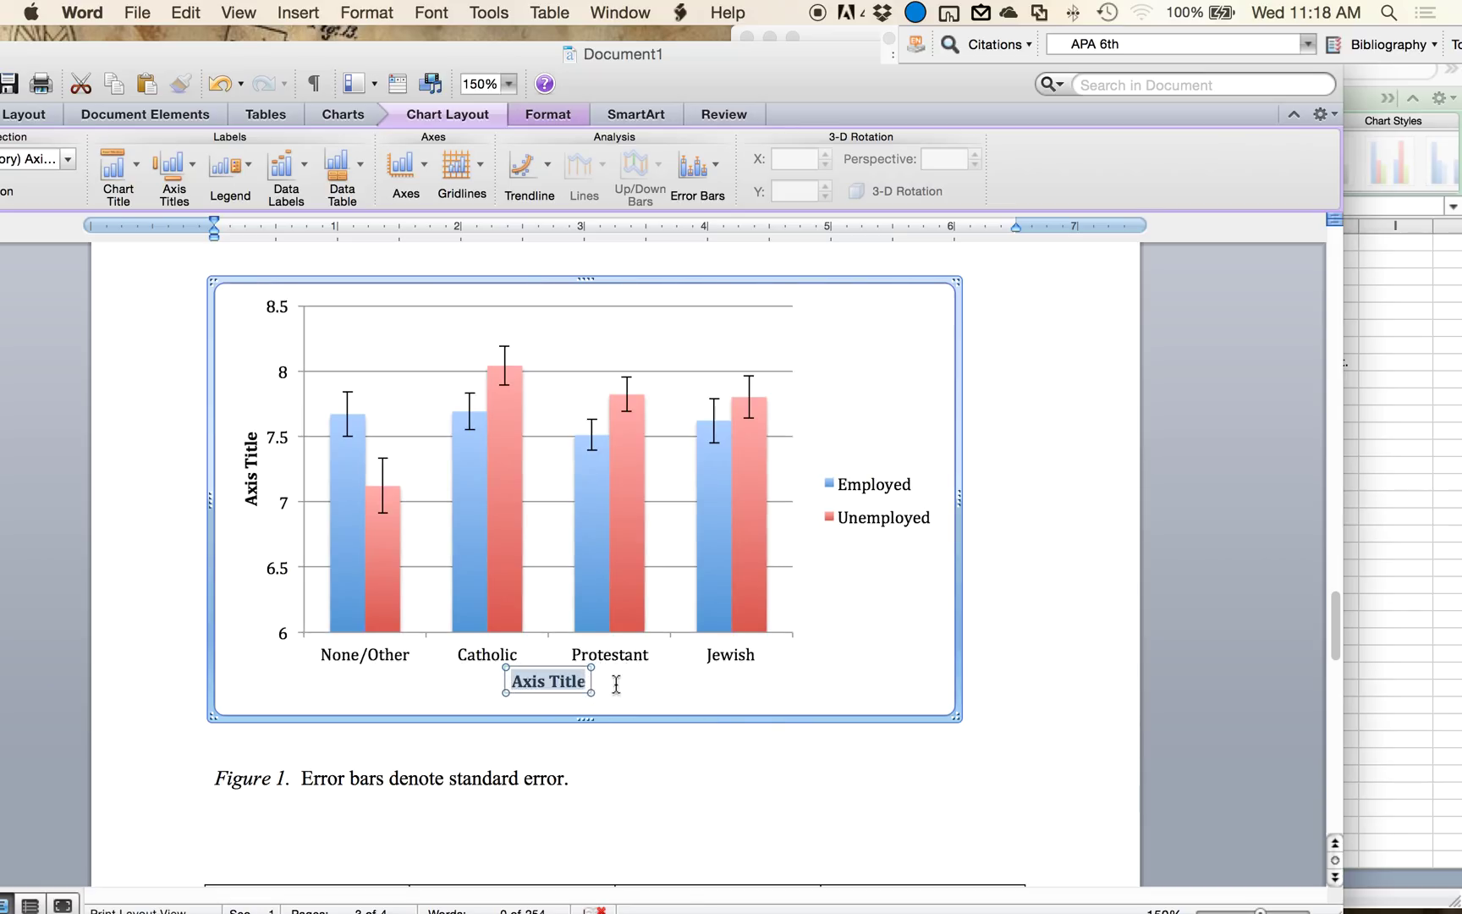
{"action": "type", "text": "Re"}
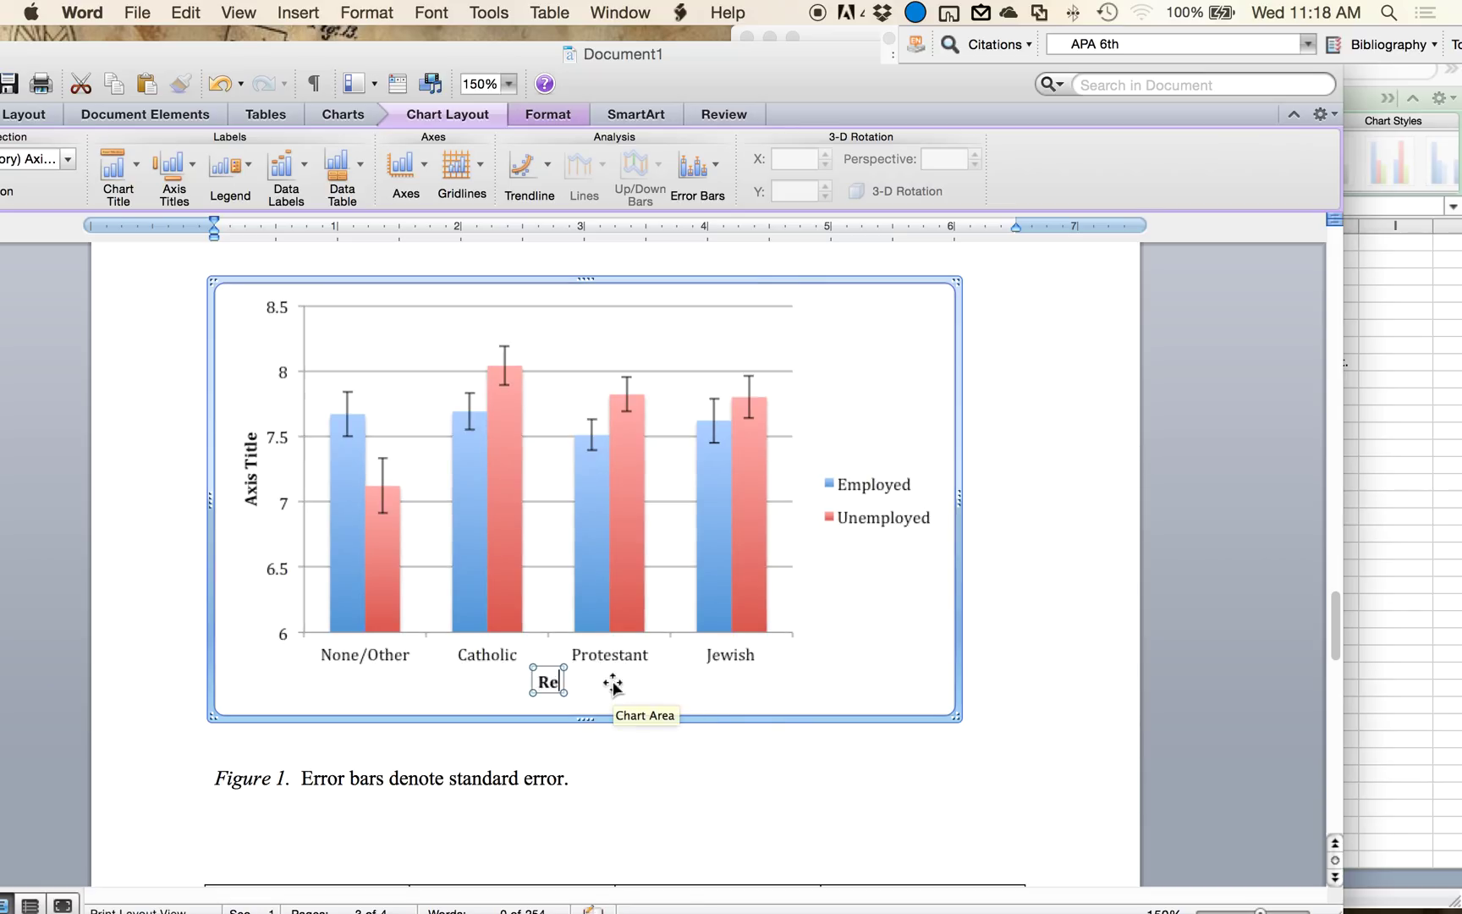
{"action": "type", "text": "ligion"}
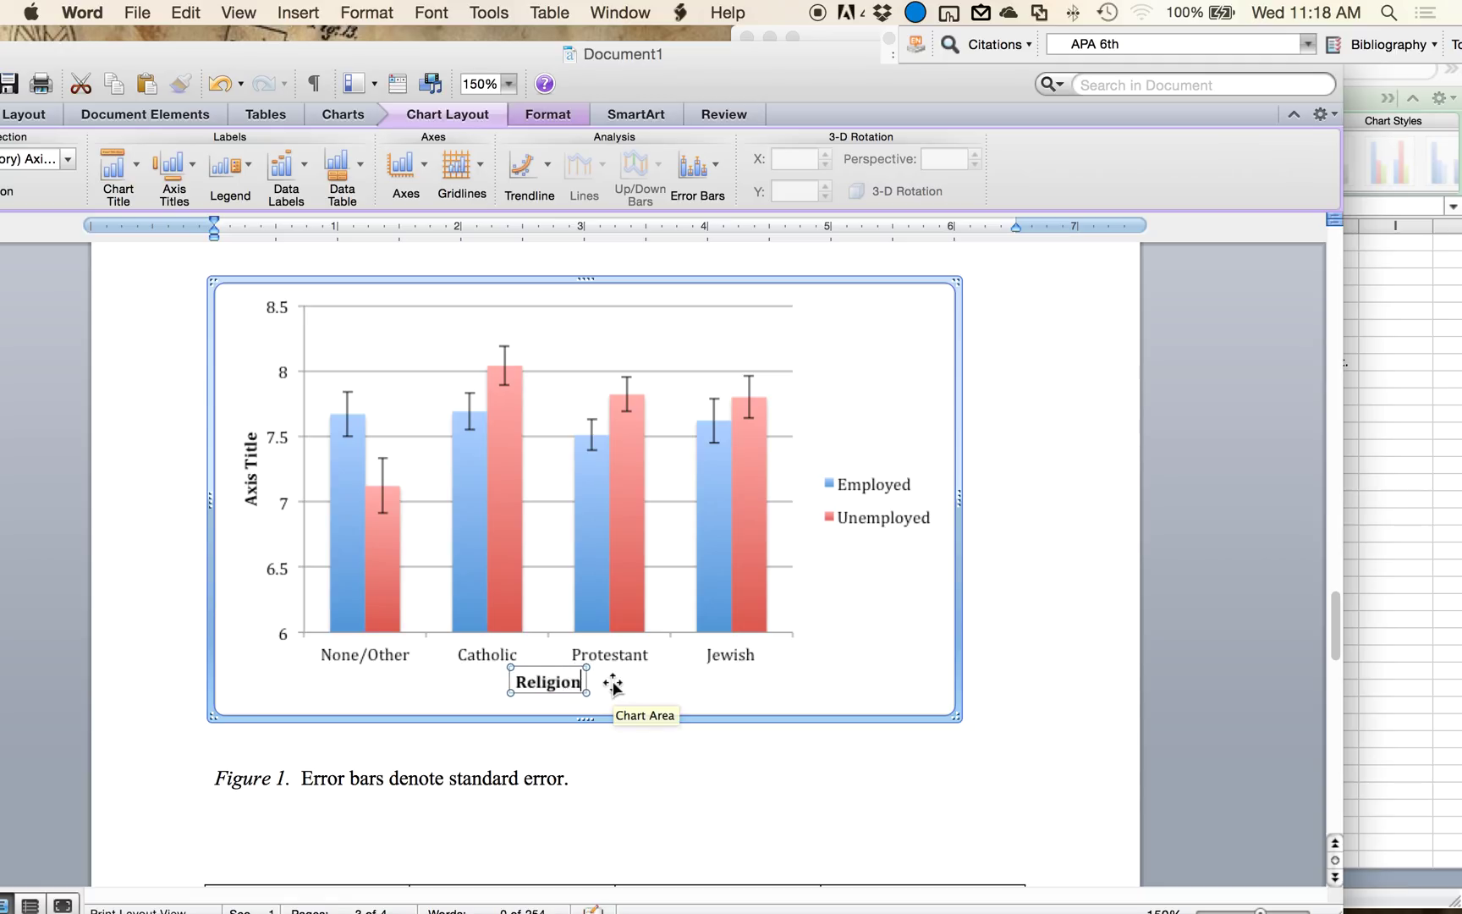
Step: Replace the vertical axis title's placeholder text with "Attitudes Toward Drugs"
{"action": "left_click", "coordinate": [250, 478]}
{"action": "left_click", "coordinate": [251, 463]}
{"action": "left_click_drag", "start_coordinate": [250, 433], "coordinate": [247, 513]}
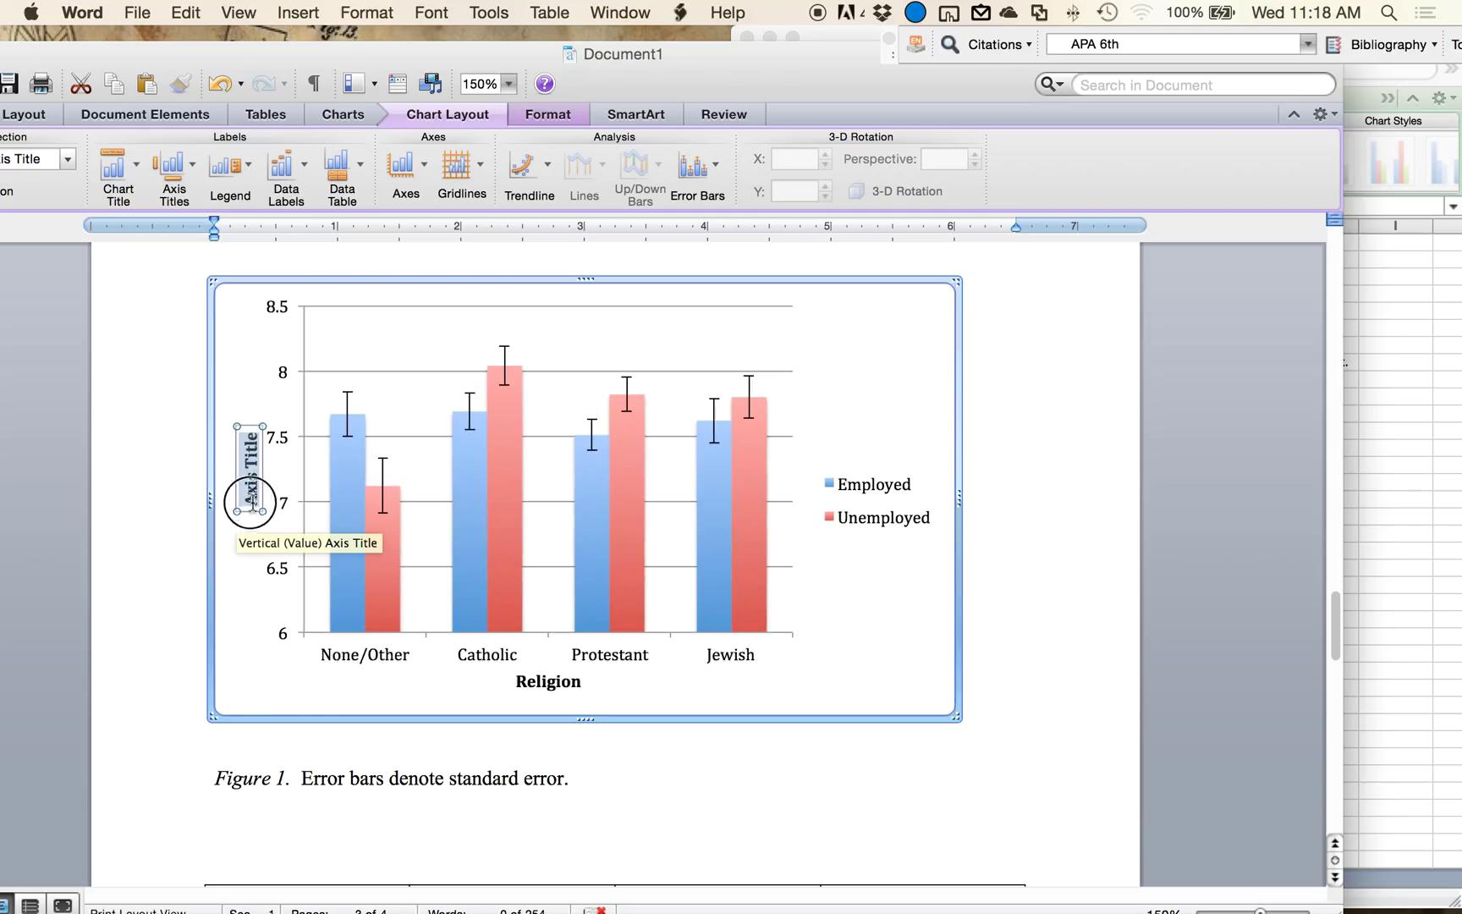
{"action": "type", "text": "Att"}
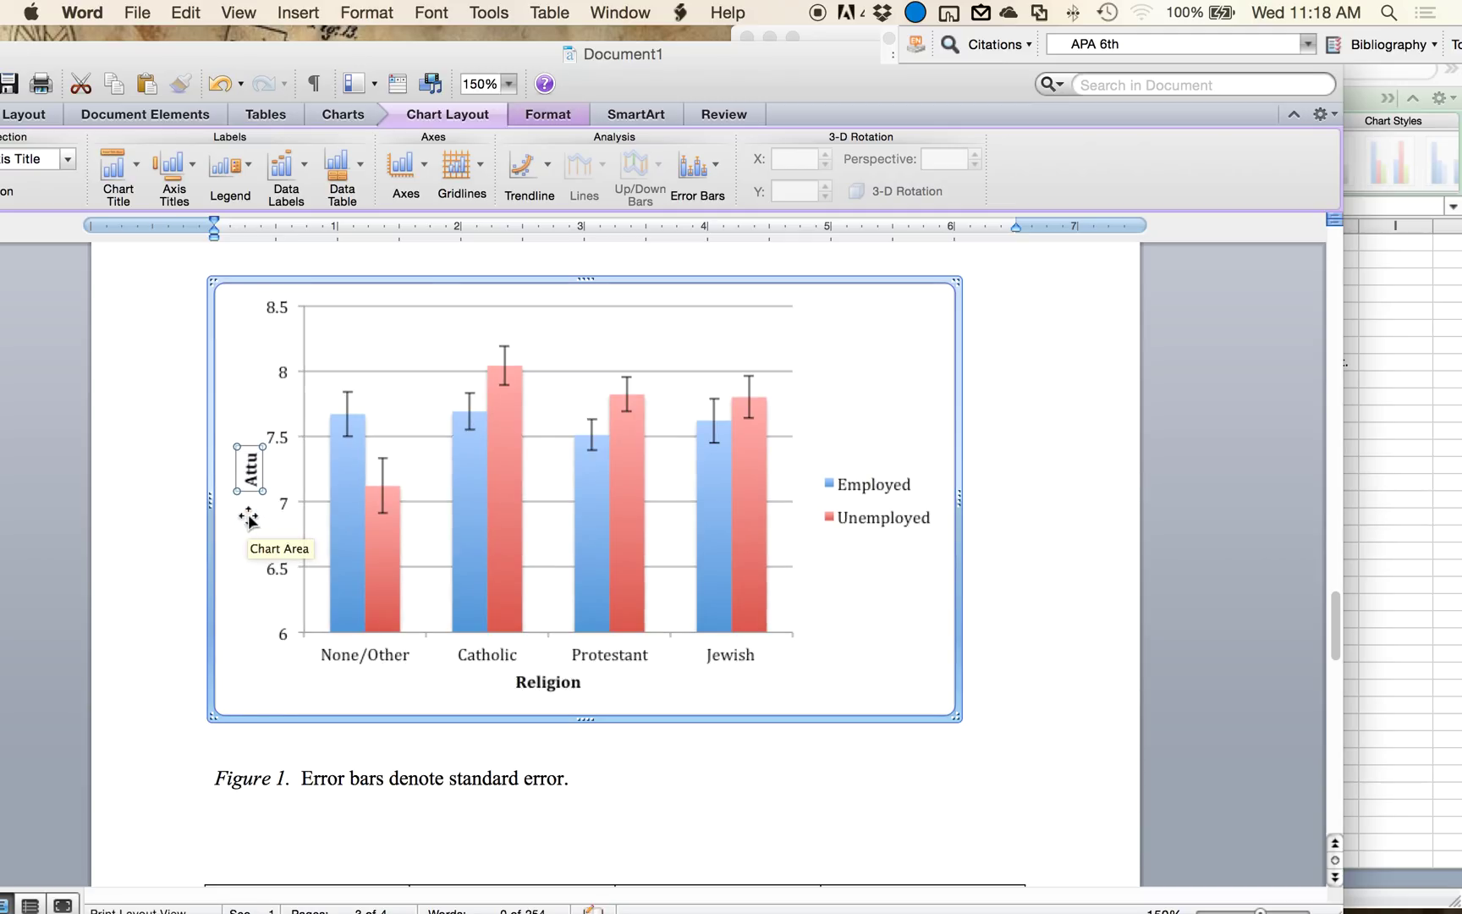
{"action": "key", "text": "BackSpace"}
{"action": "type", "text": "itudes Toward Drugs"}
{"action": "left_click", "coordinate": [862, 650]}
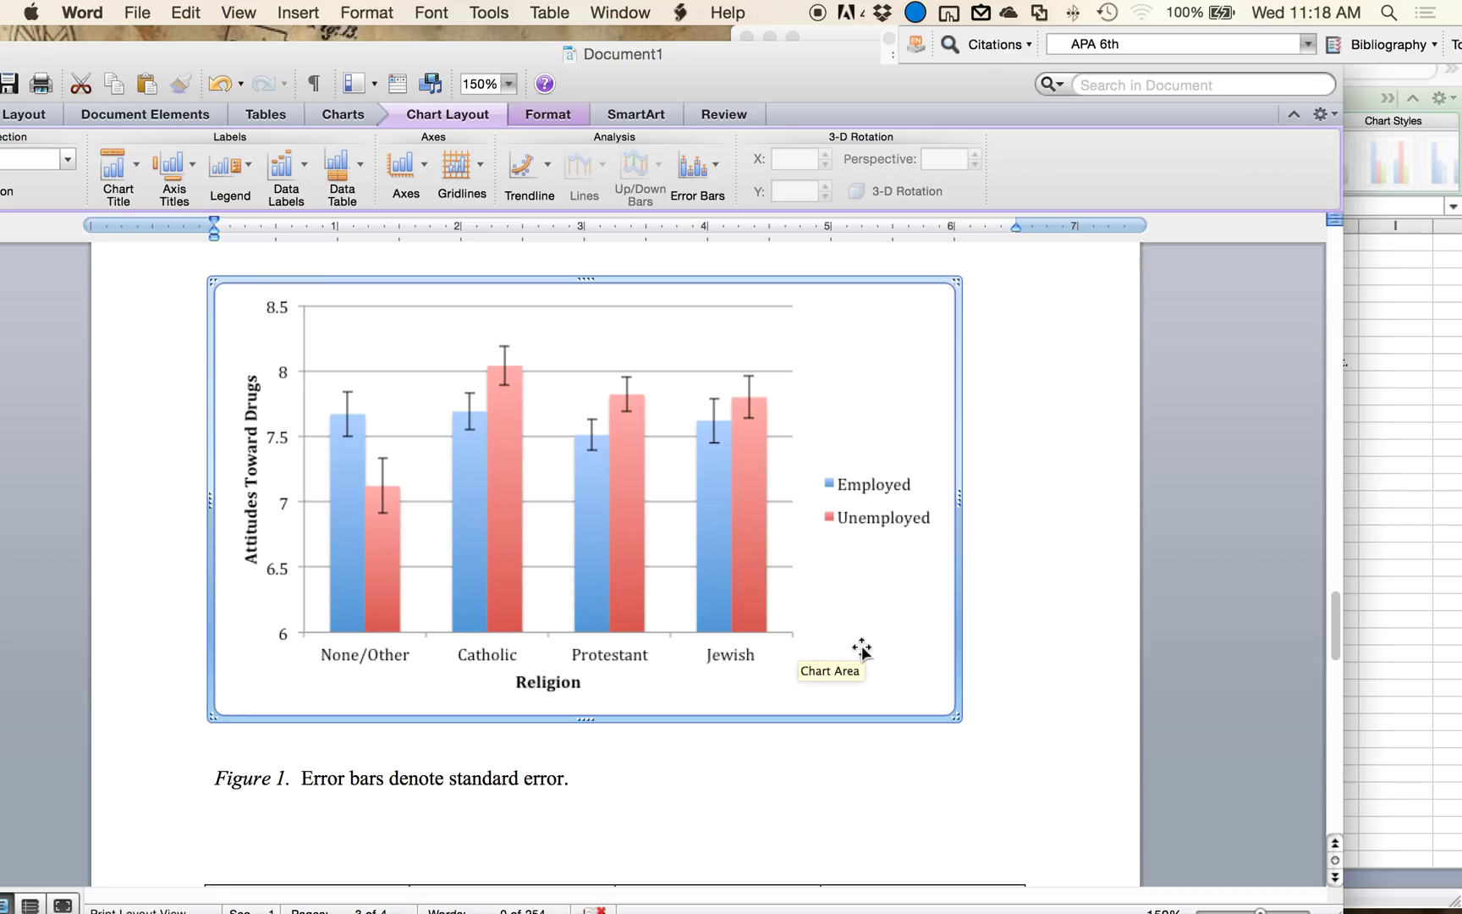
Step: Set the minimum of the chart's vertical axis scale to 0 and apply the axis formatting
{"action": "left_click", "coordinate": [283, 437]}
{"action": "right_click", "coordinate": [284, 437]}
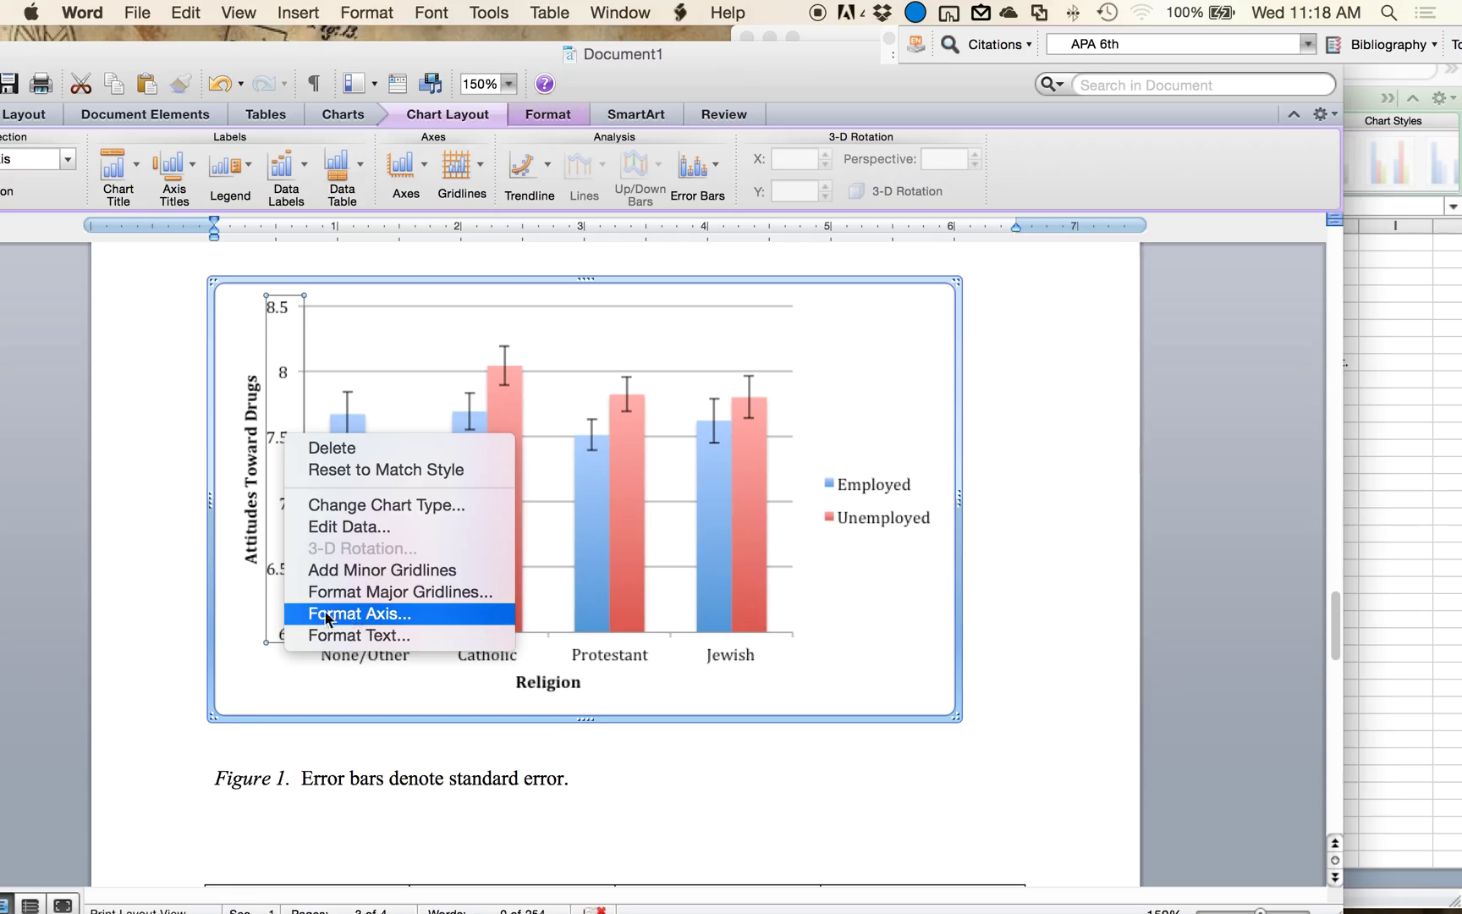
{"action": "left_click", "coordinate": [257, 617]}
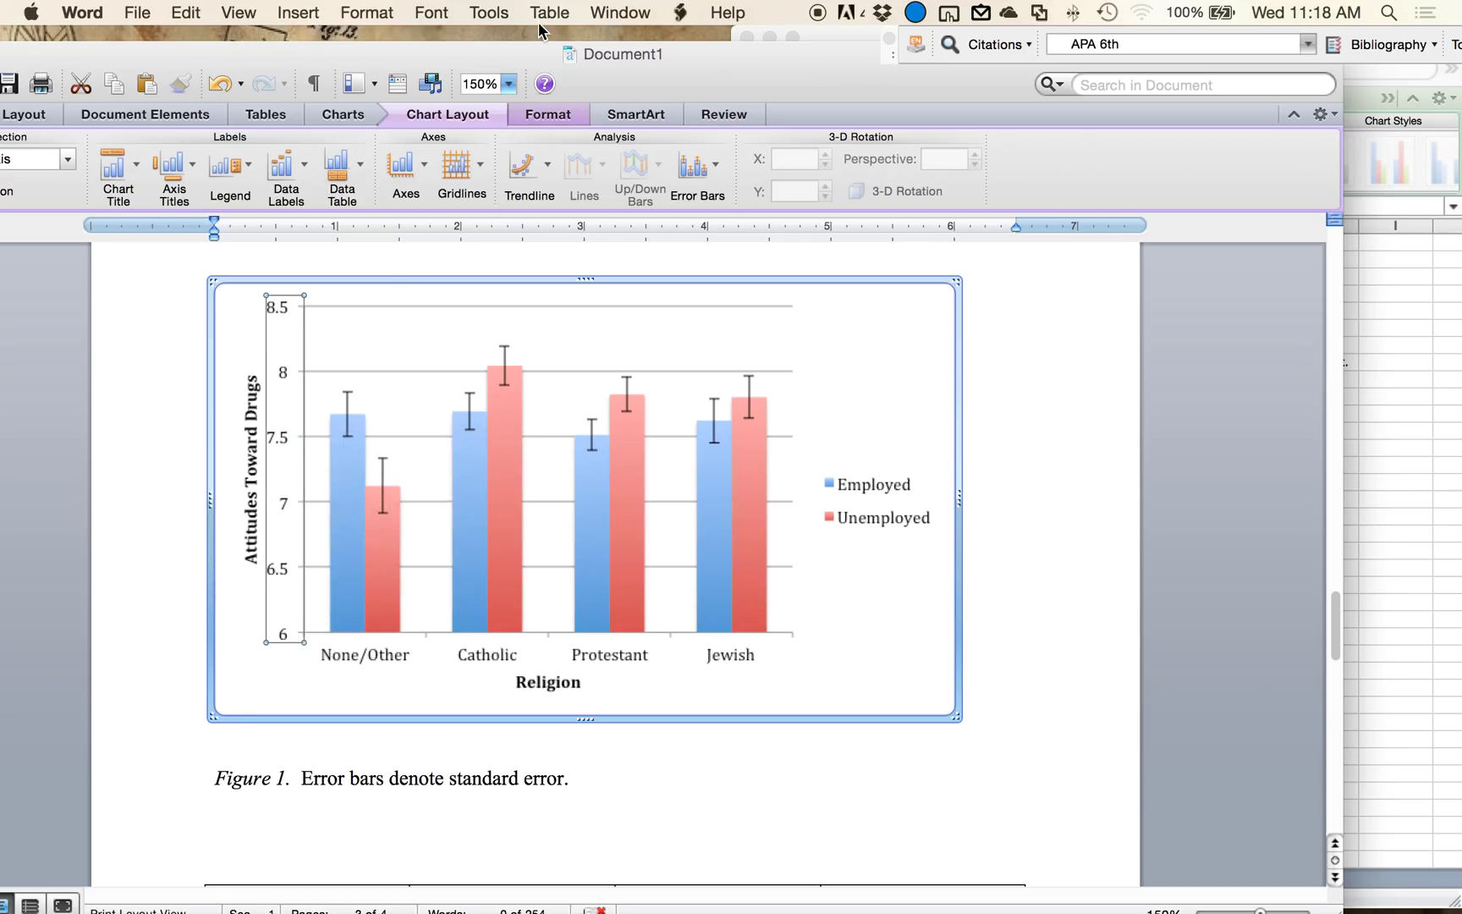
{"action": "left_click", "coordinate": [420, 169]}
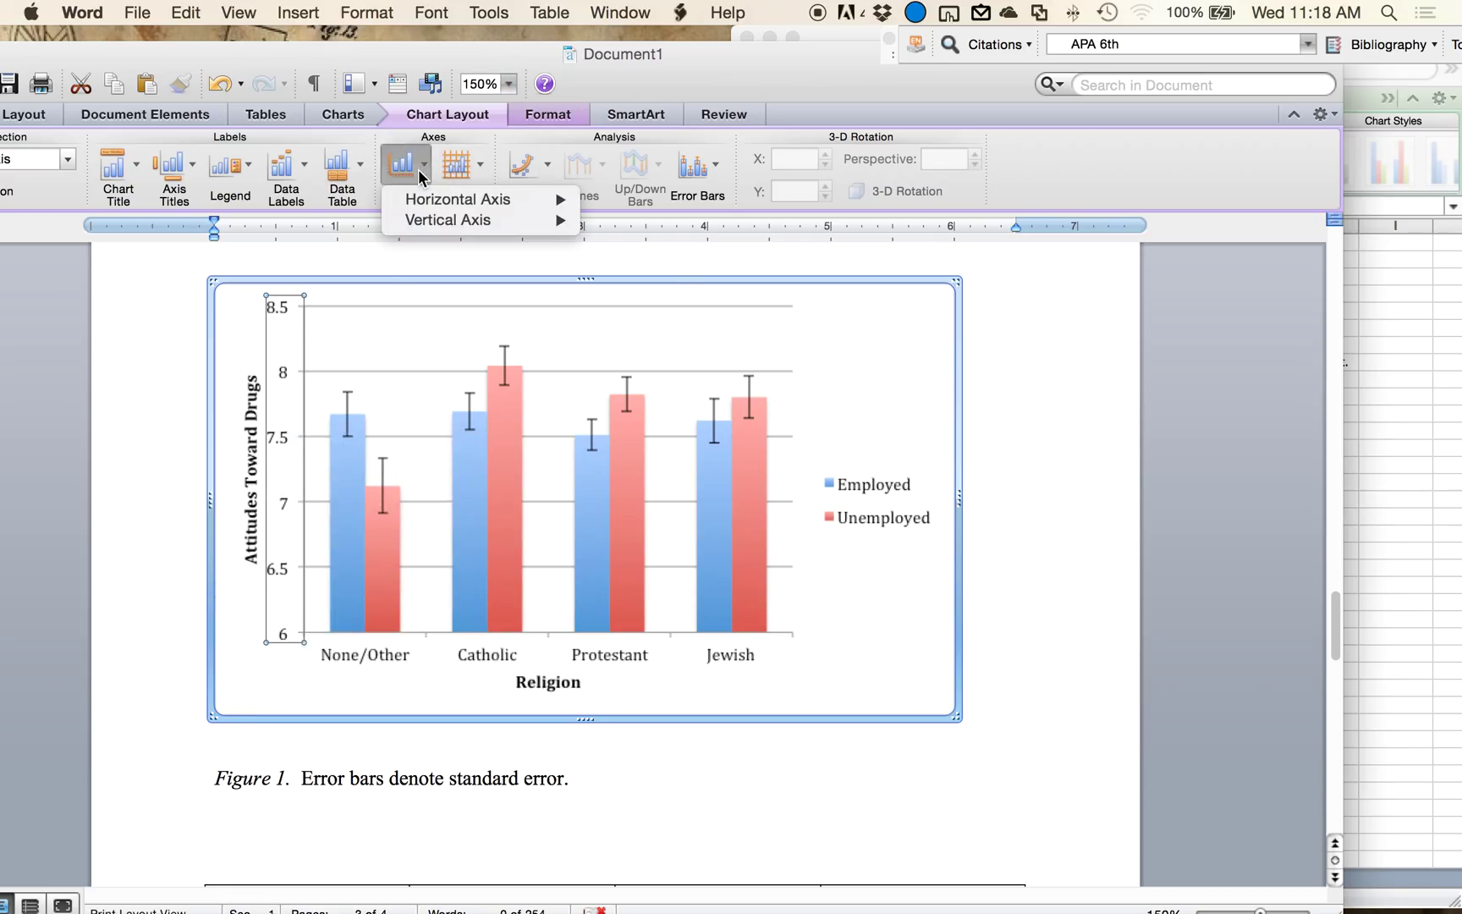
{"action": "mouse_move", "coordinate": [468, 209]}
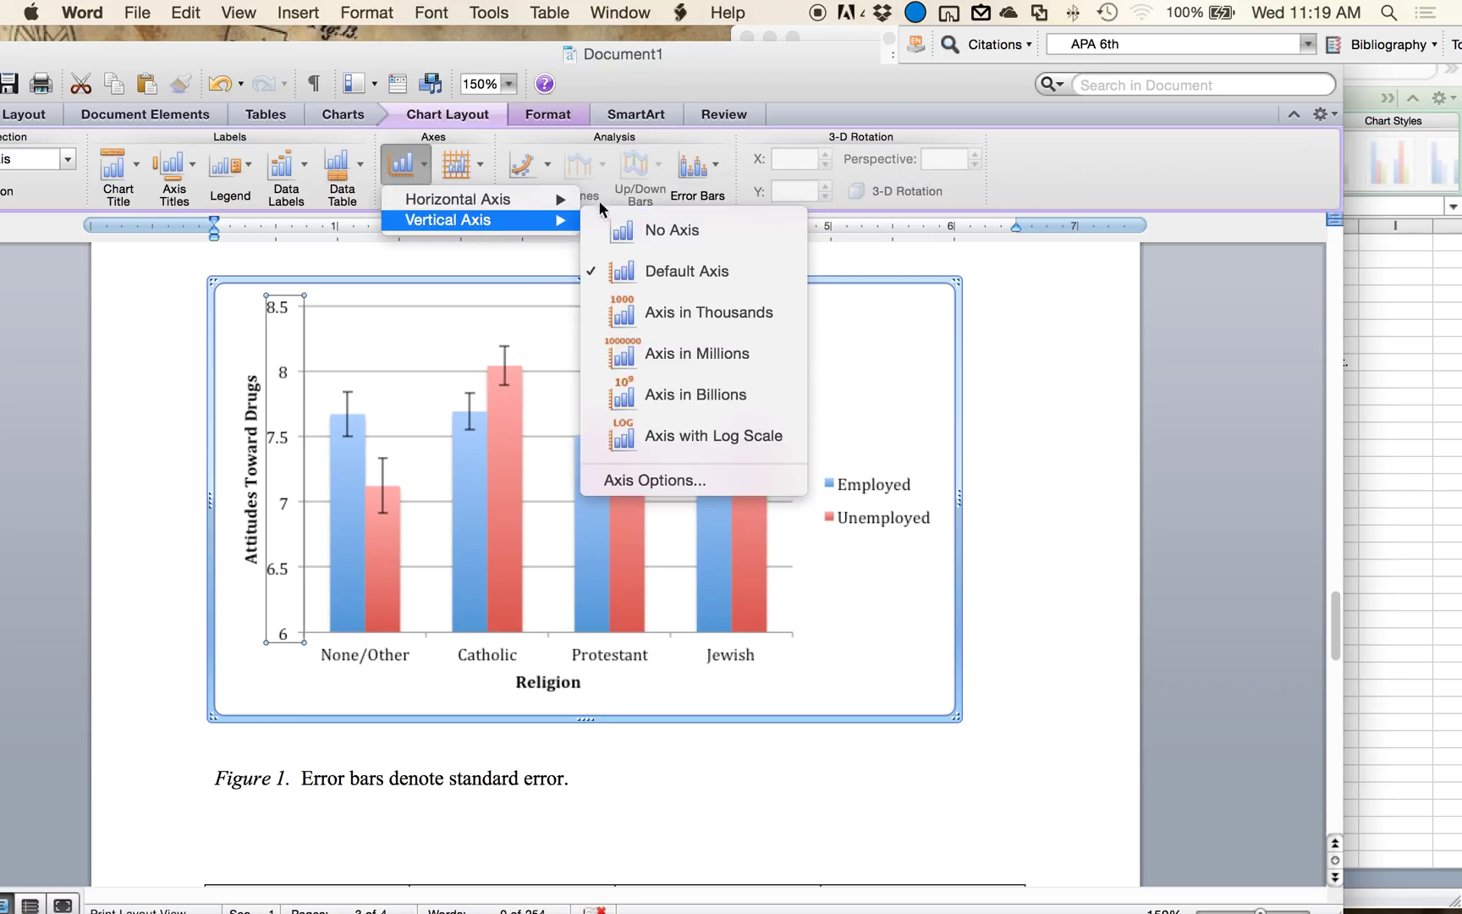
{"action": "left_click", "coordinate": [676, 472]}
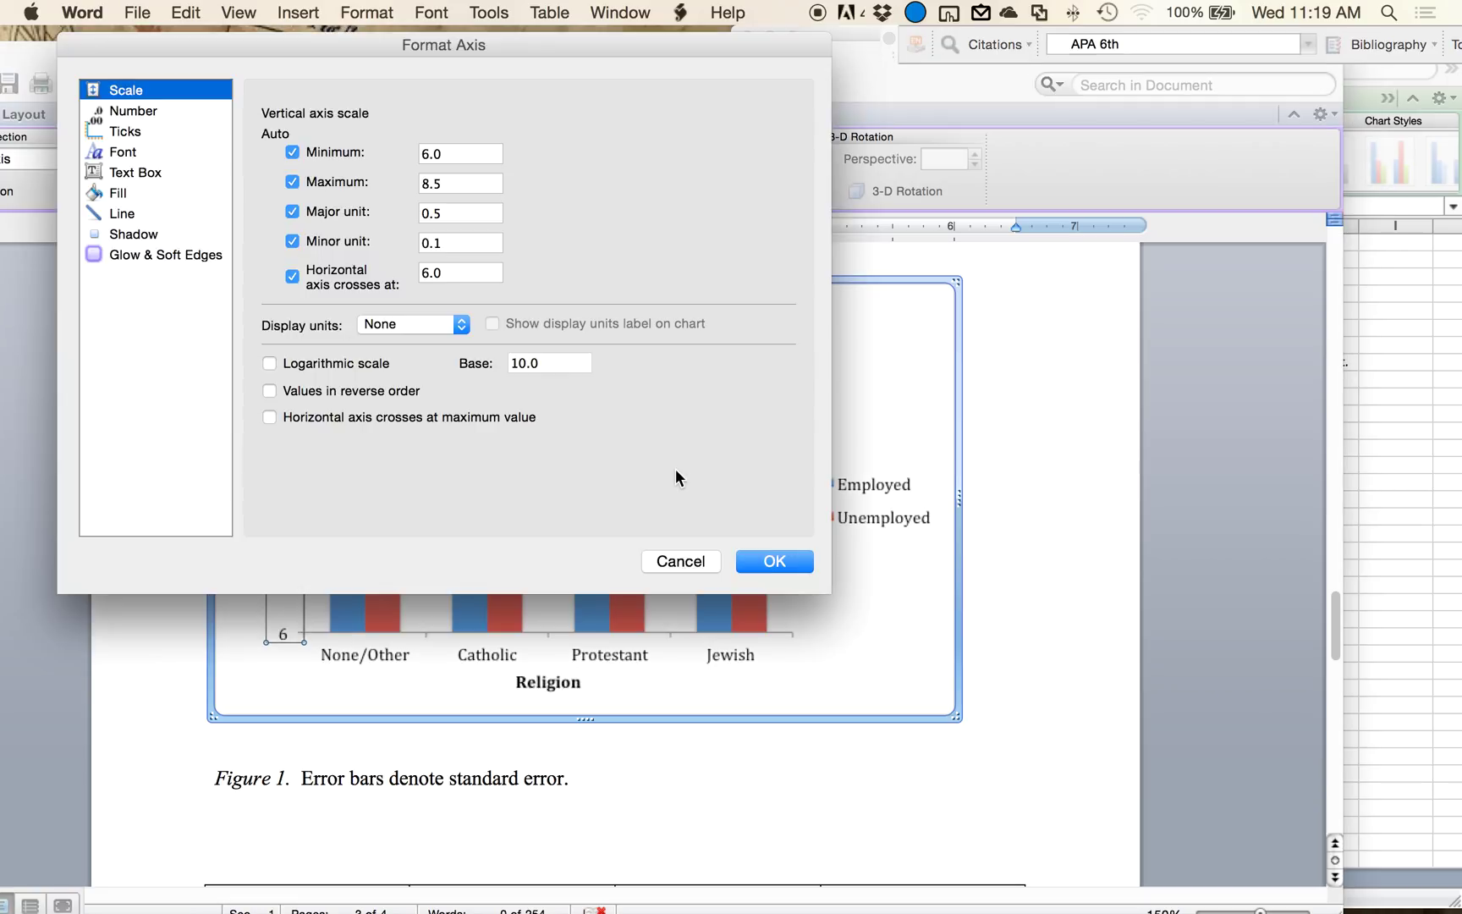
{"action": "left_click", "coordinate": [333, 153]}
{"action": "type", "text": "0"}
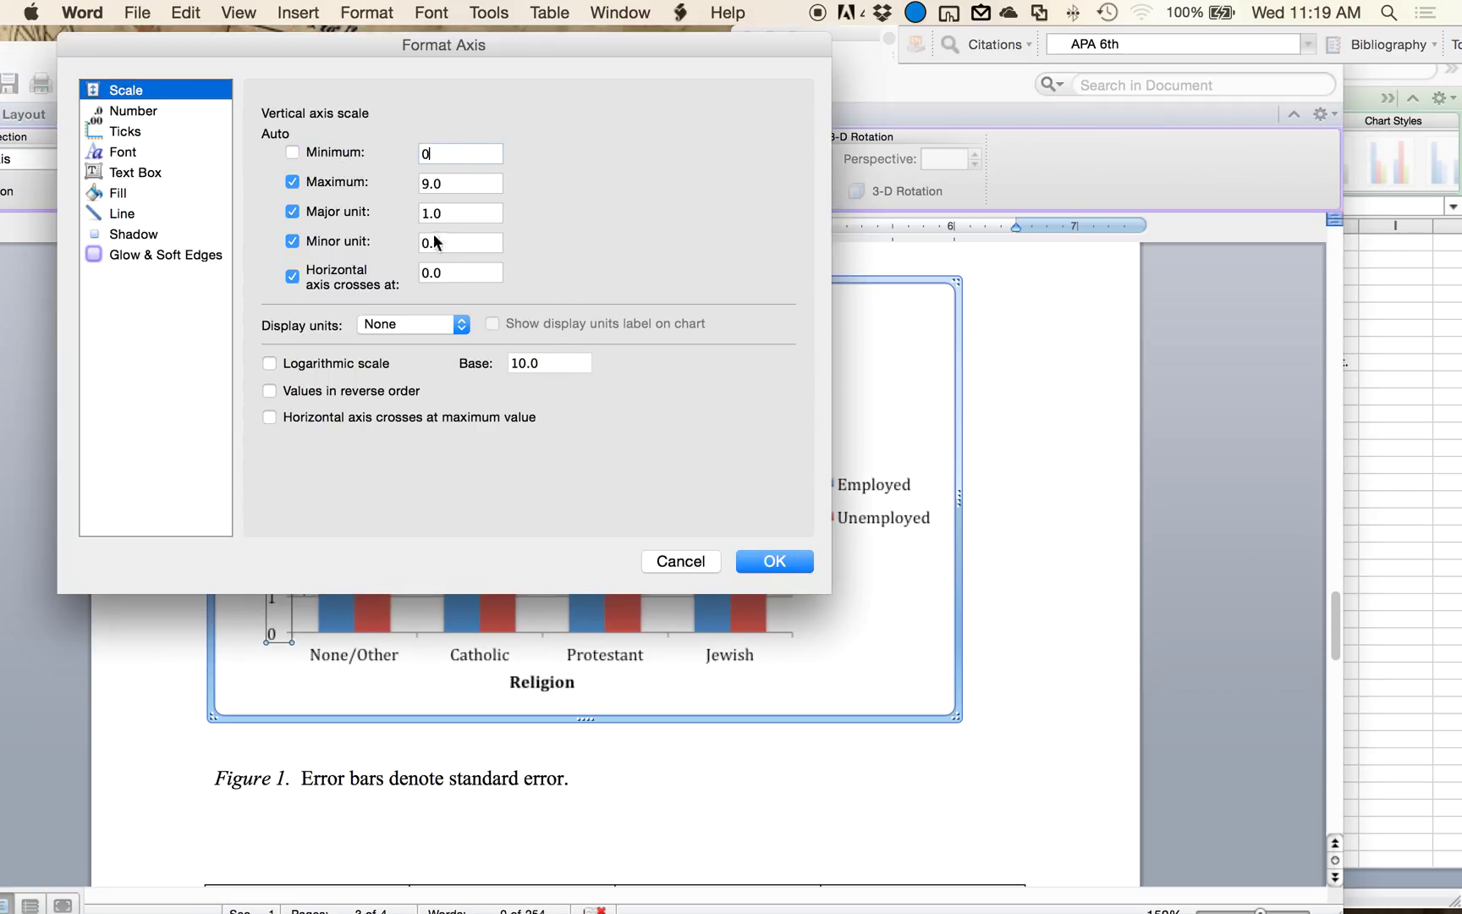
{"action": "left_click", "coordinate": [772, 561]}
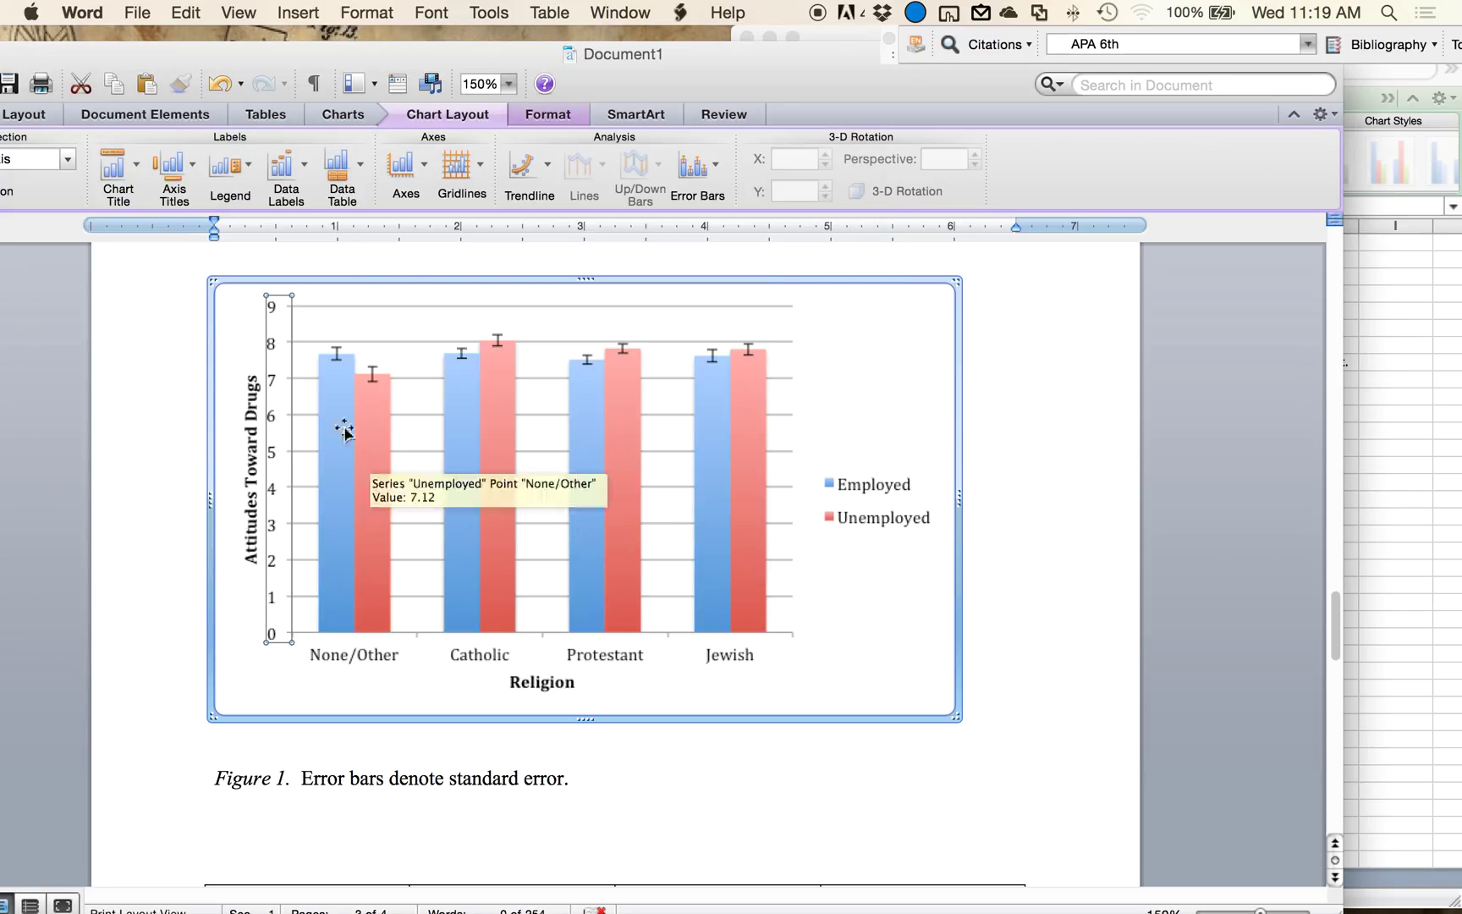
{"action": "mouse_move", "coordinate": [346, 447]}
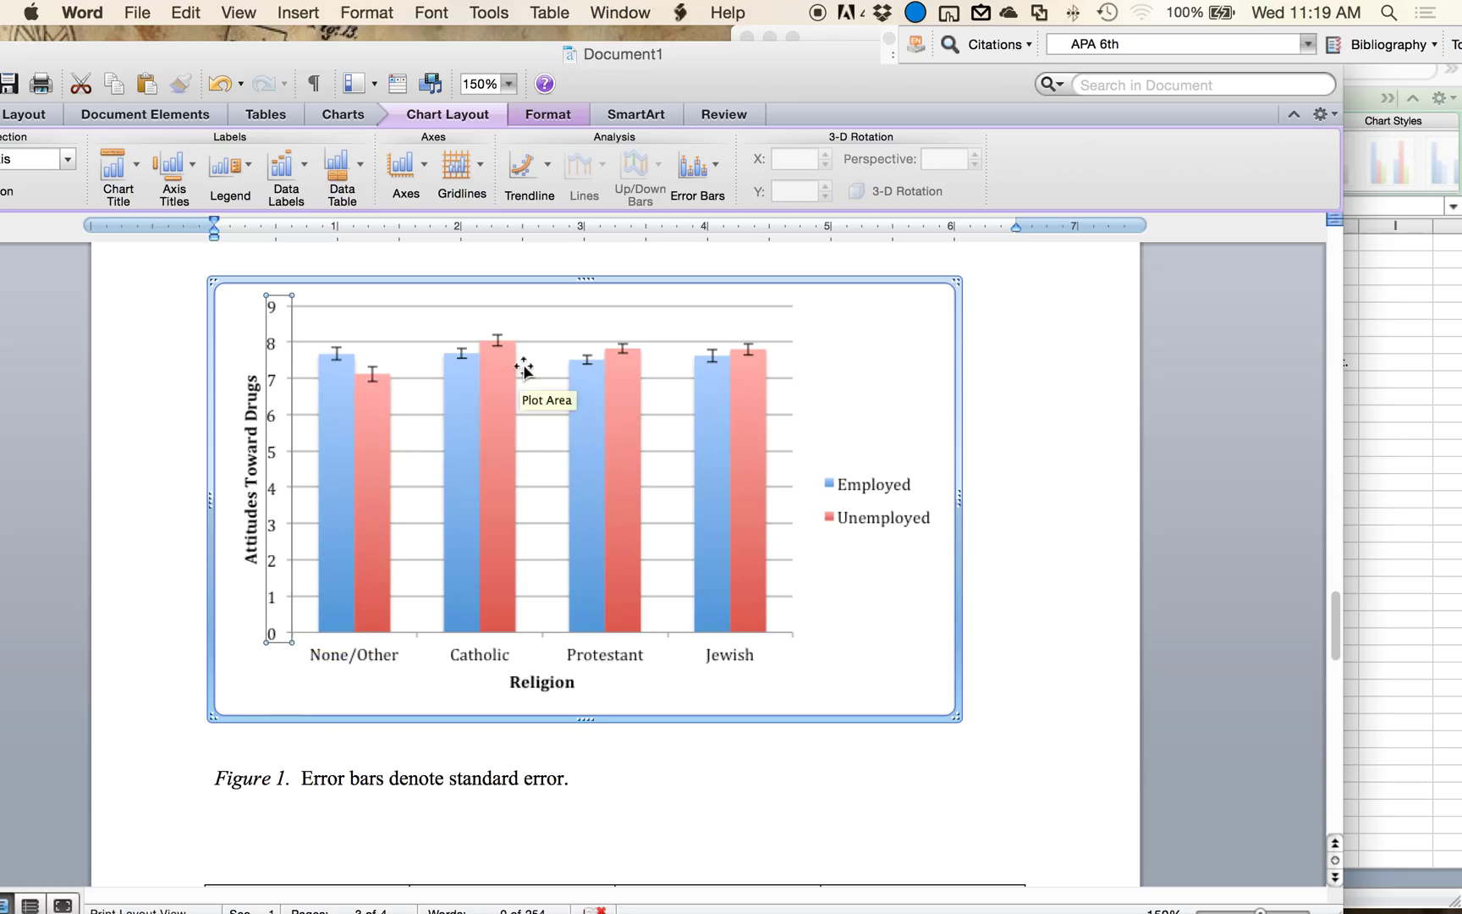
Step: Remove the fill and the outline from the chart area
{"action": "mouse_move", "coordinate": [476, 399]}
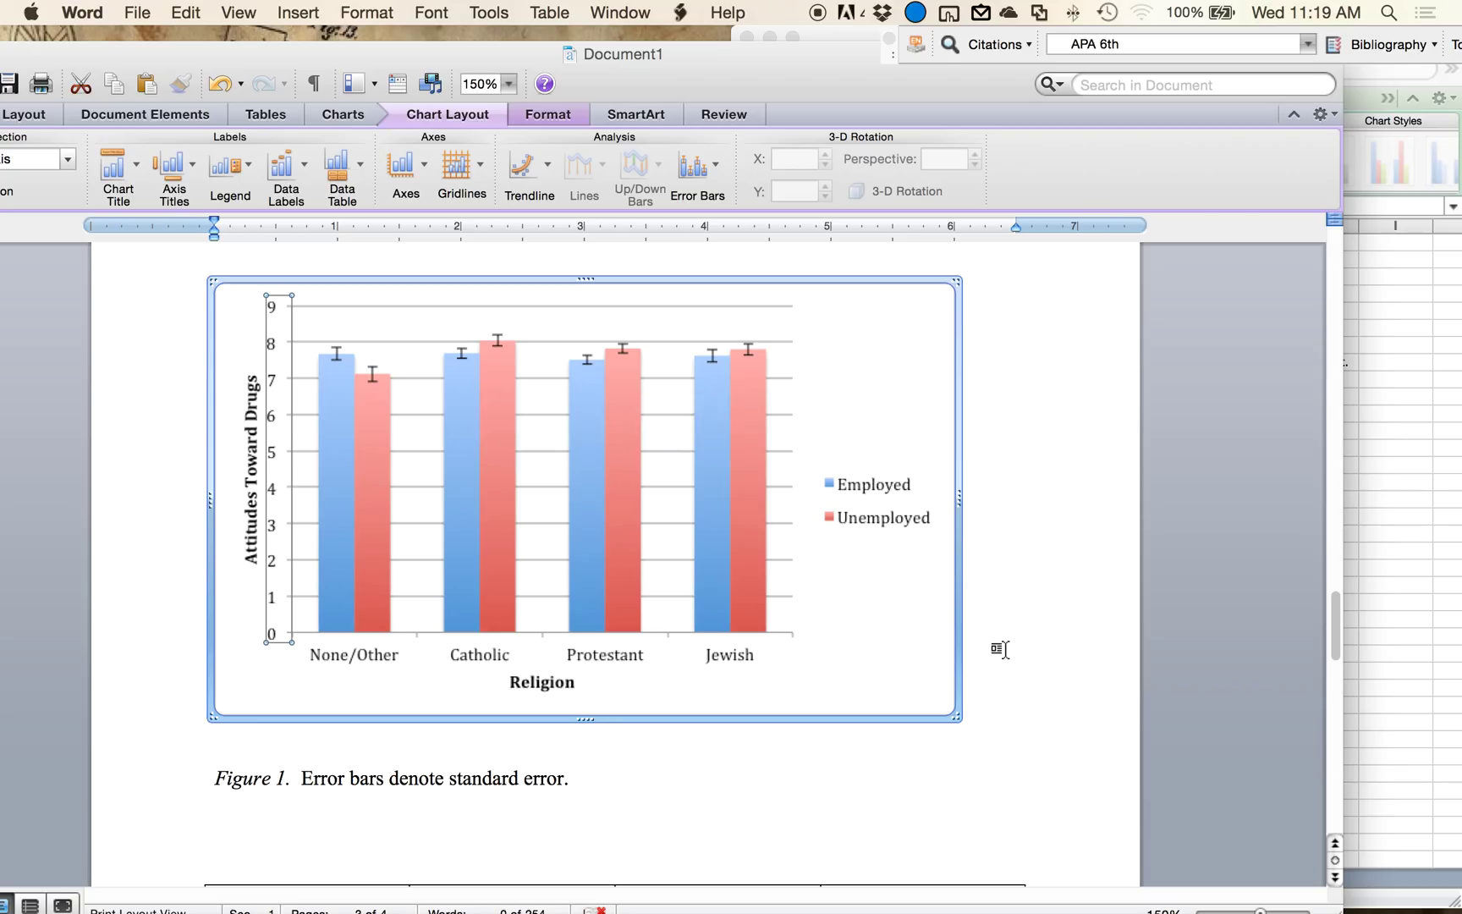
{"action": "left_click", "coordinate": [1016, 720]}
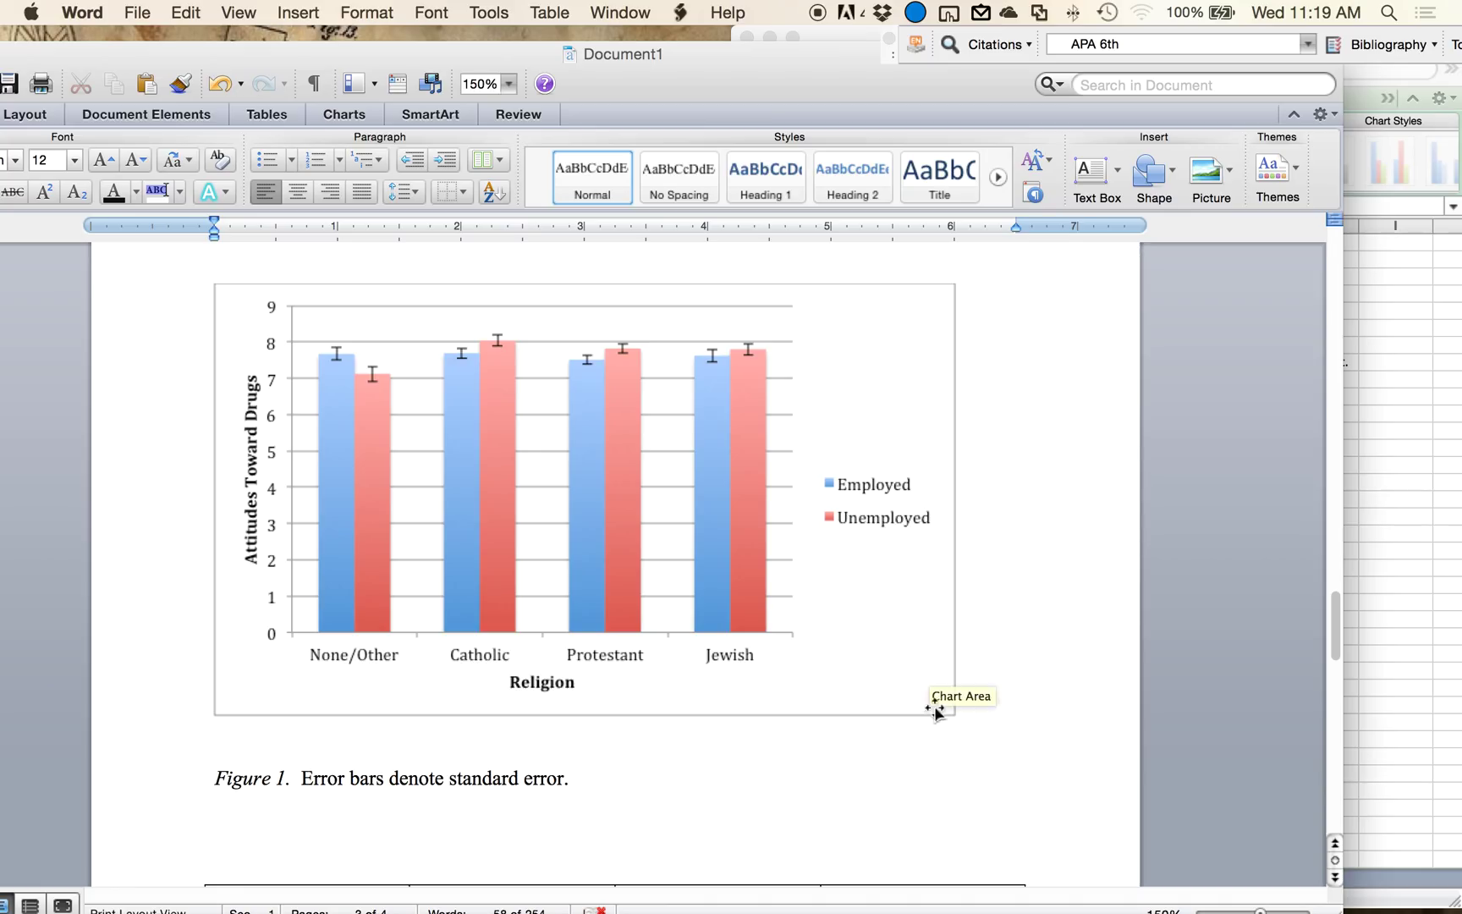
{"action": "left_click", "coordinate": [900, 664]}
{"action": "left_click", "coordinate": [1049, 702]}
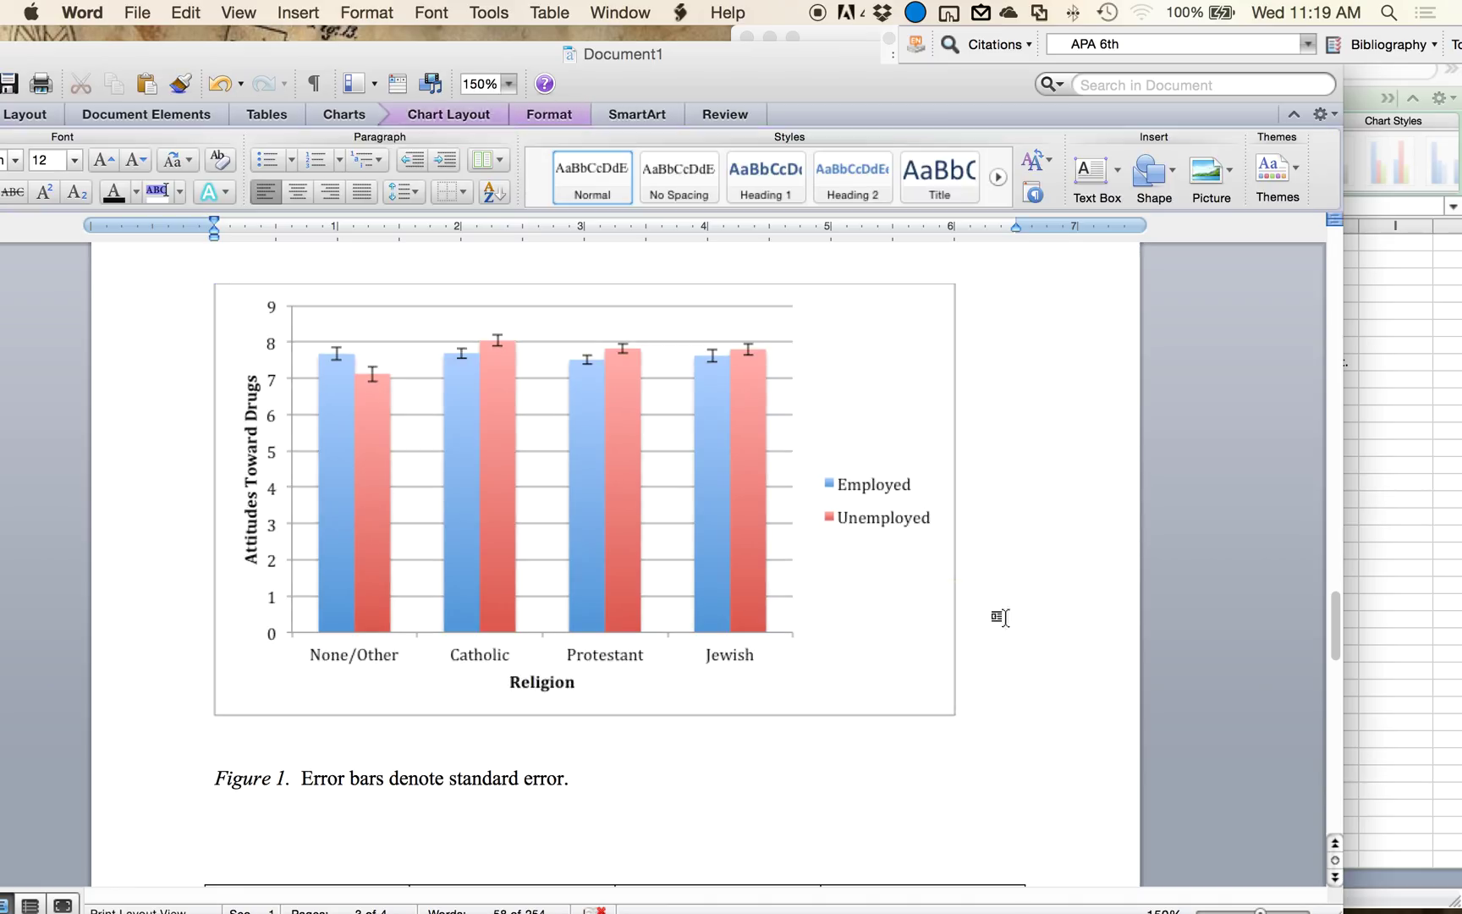
{"action": "left_click", "coordinate": [890, 665]}
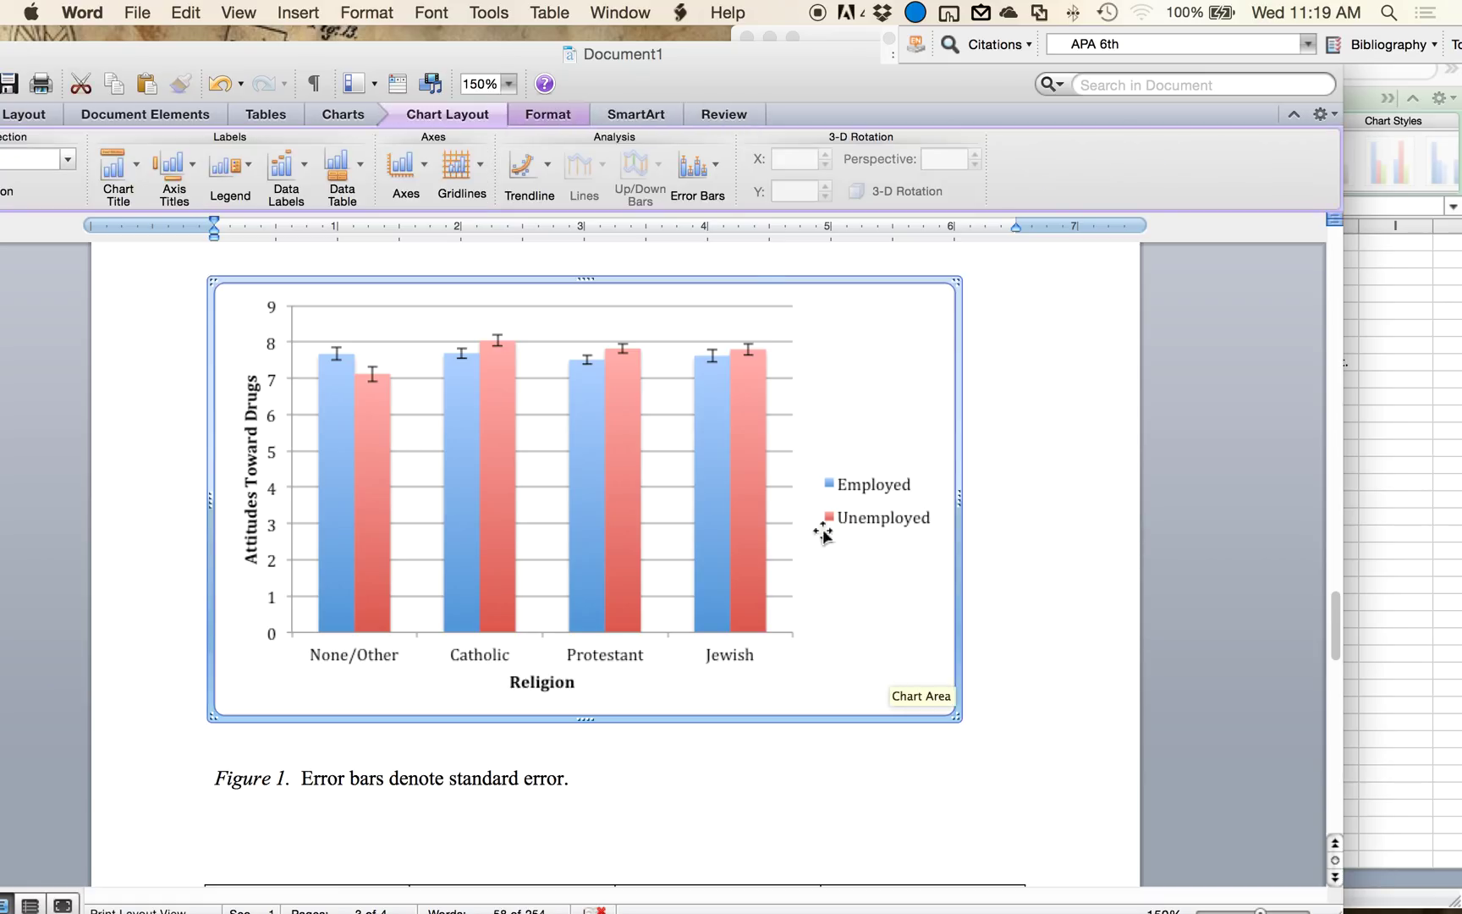
{"action": "left_click", "coordinate": [571, 114]}
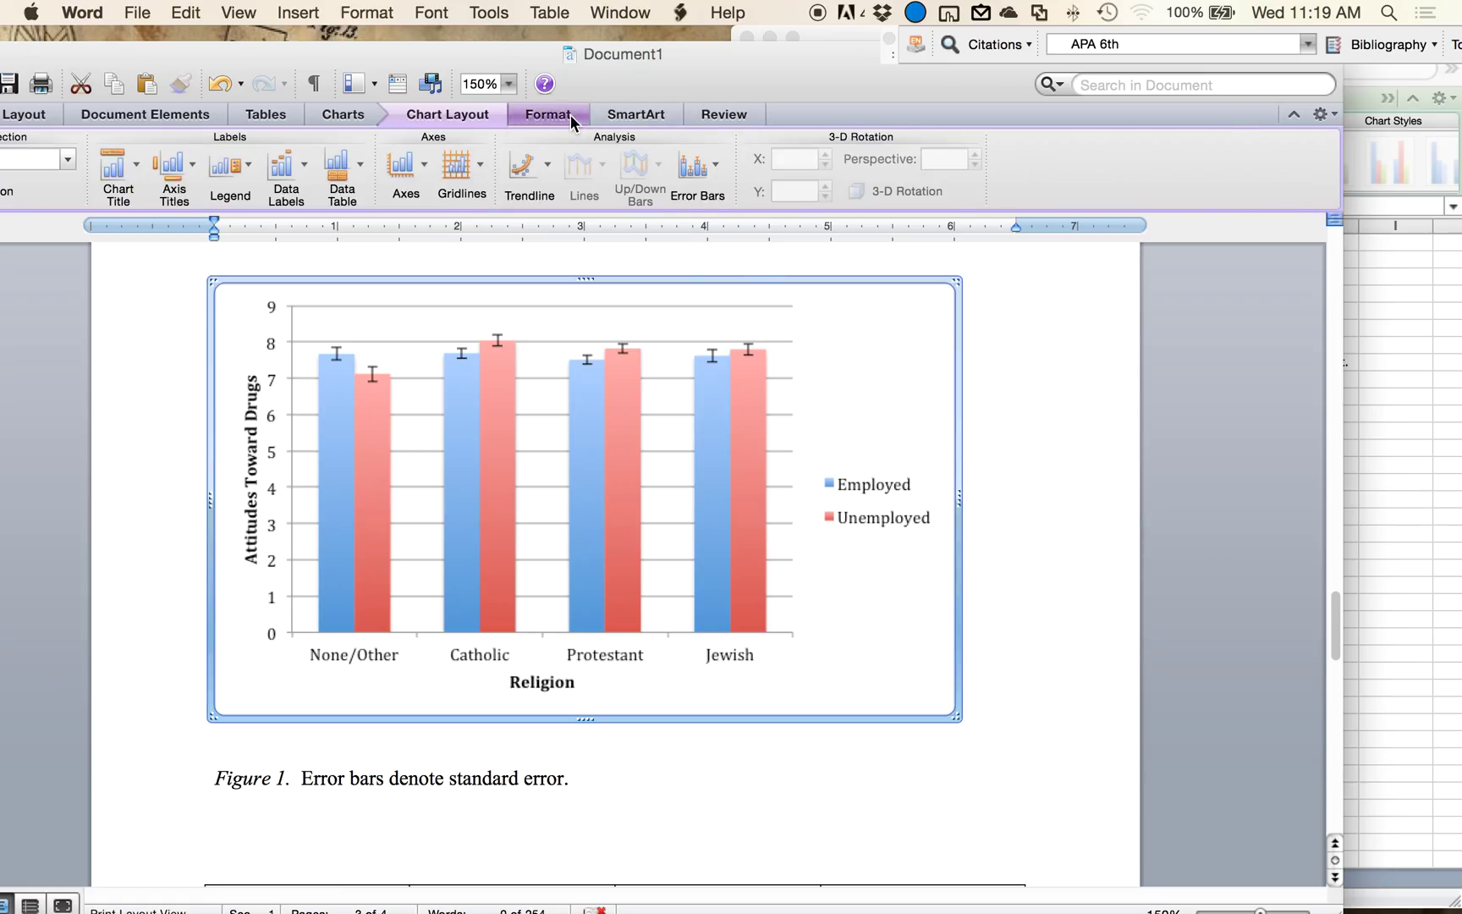
{"action": "left_click", "coordinate": [515, 163]}
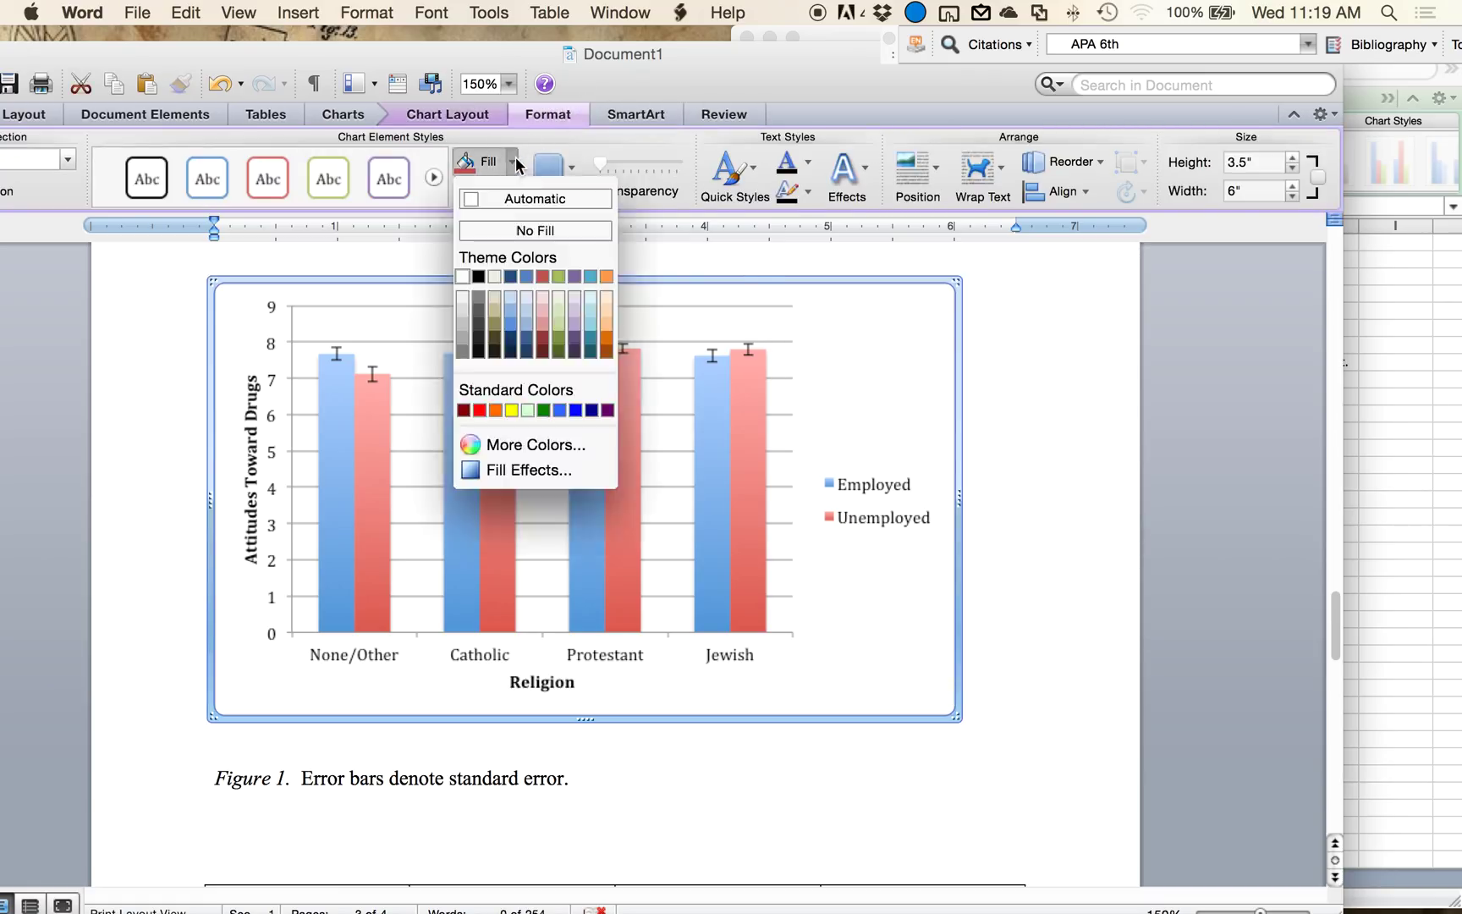
{"action": "left_click", "coordinate": [513, 229]}
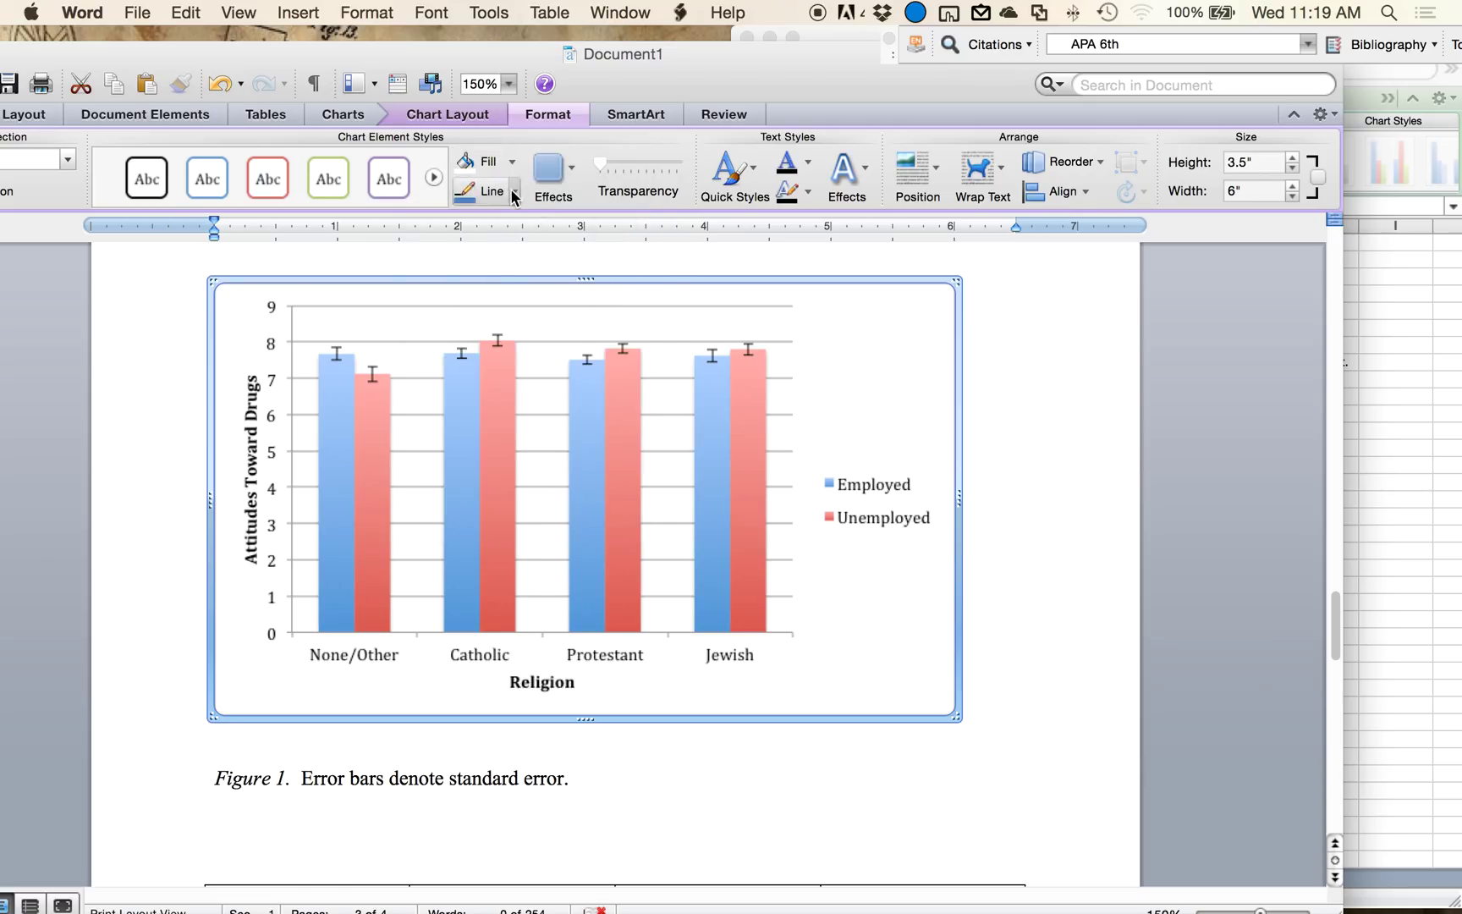
{"action": "left_click", "coordinate": [514, 191]}
{"action": "left_click", "coordinate": [484, 223]}
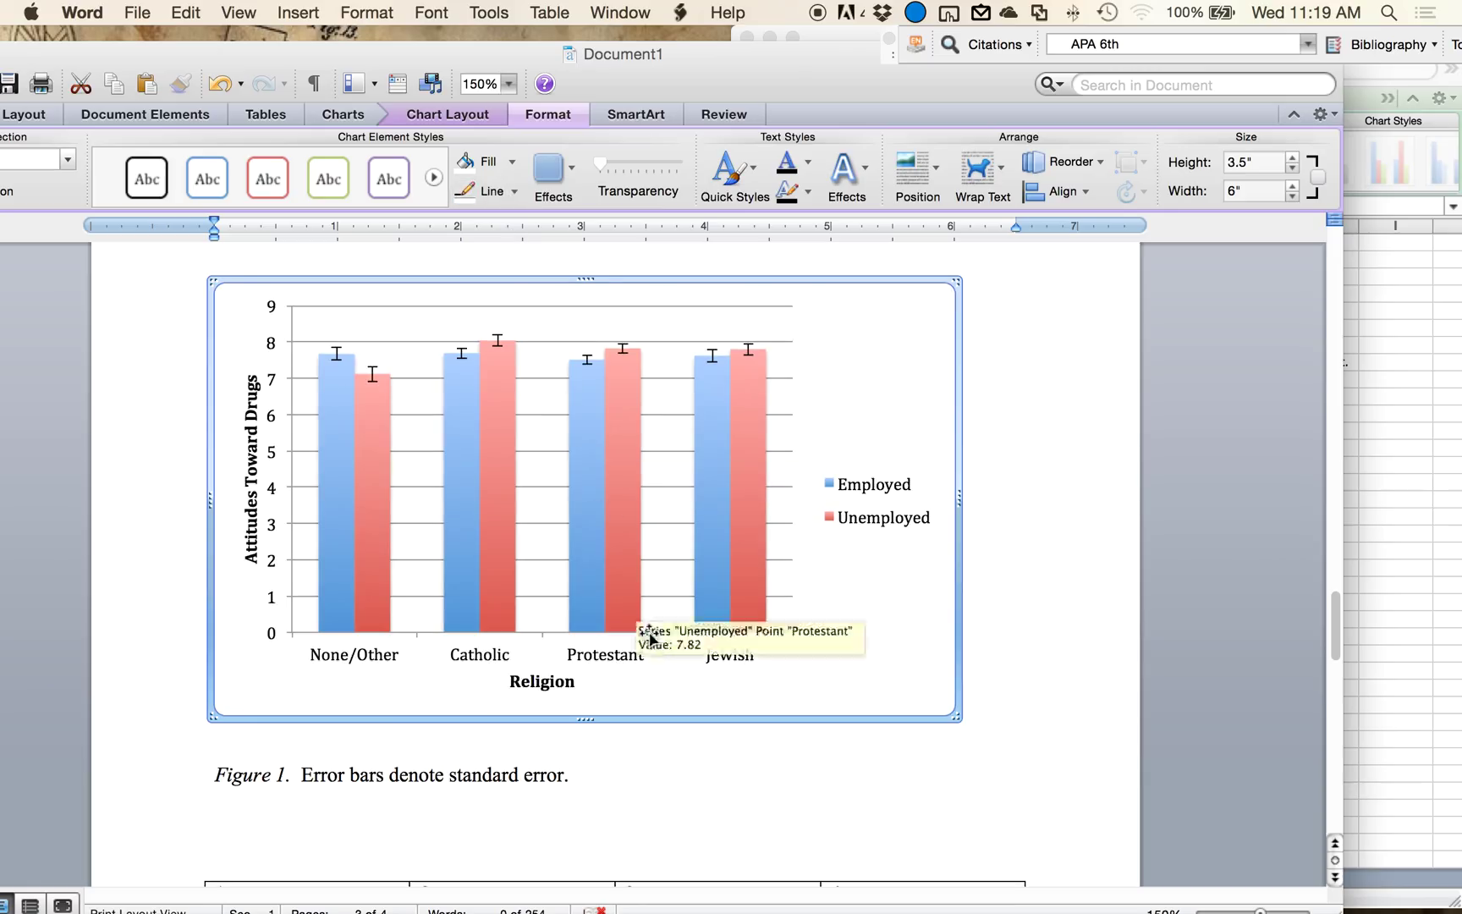
{"action": "left_click", "coordinate": [682, 784]}
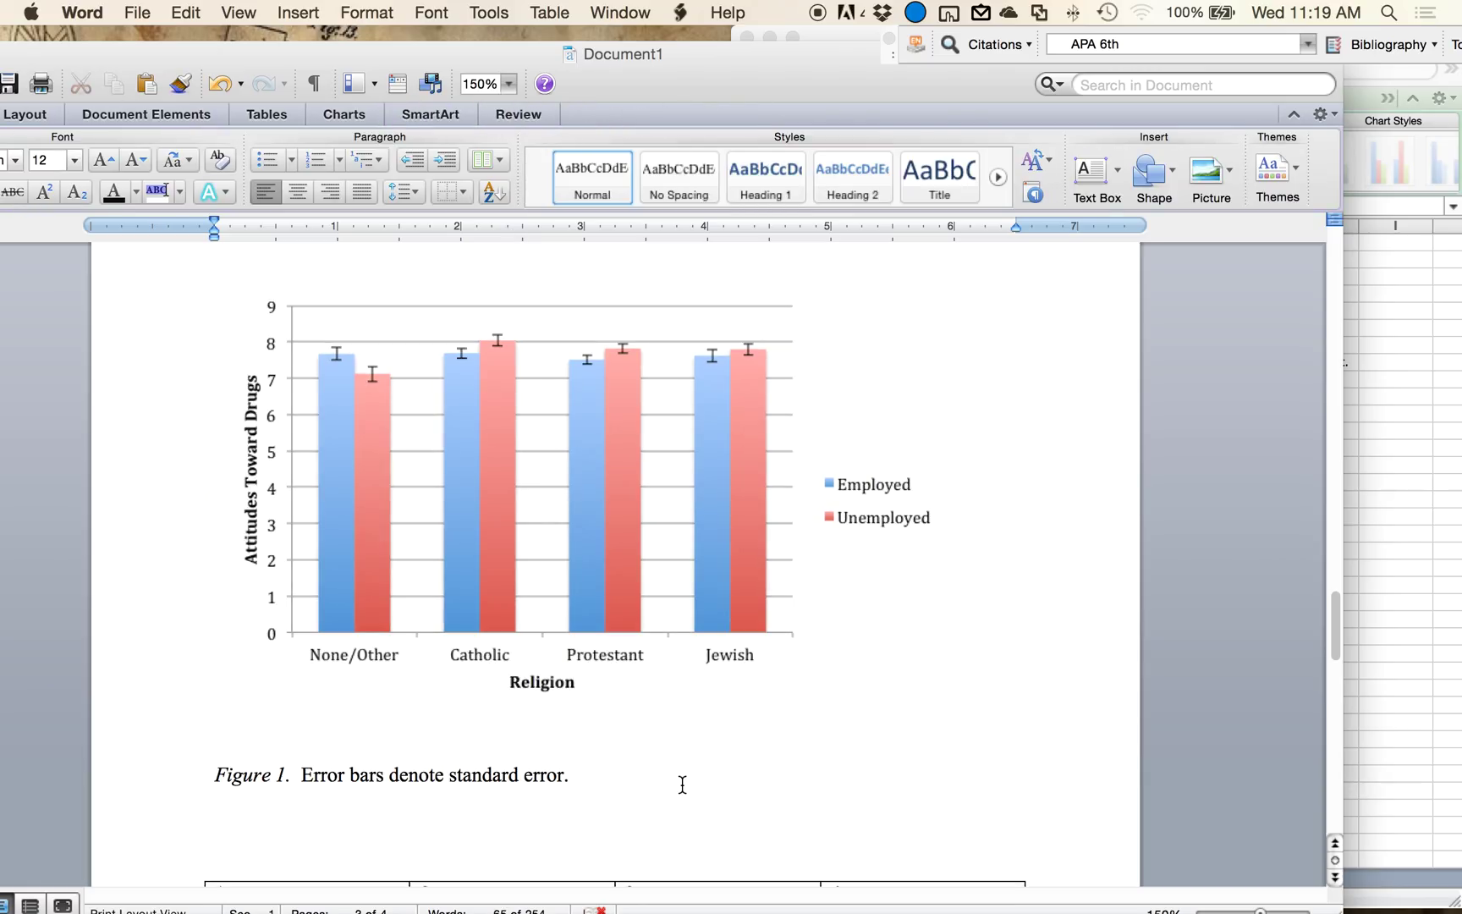
Step: Delete the chart's horizontal gridlines and move the legend up beside the top of the plot area
{"action": "left_click", "coordinate": [652, 344]}
{"action": "key", "text": "Delete"}
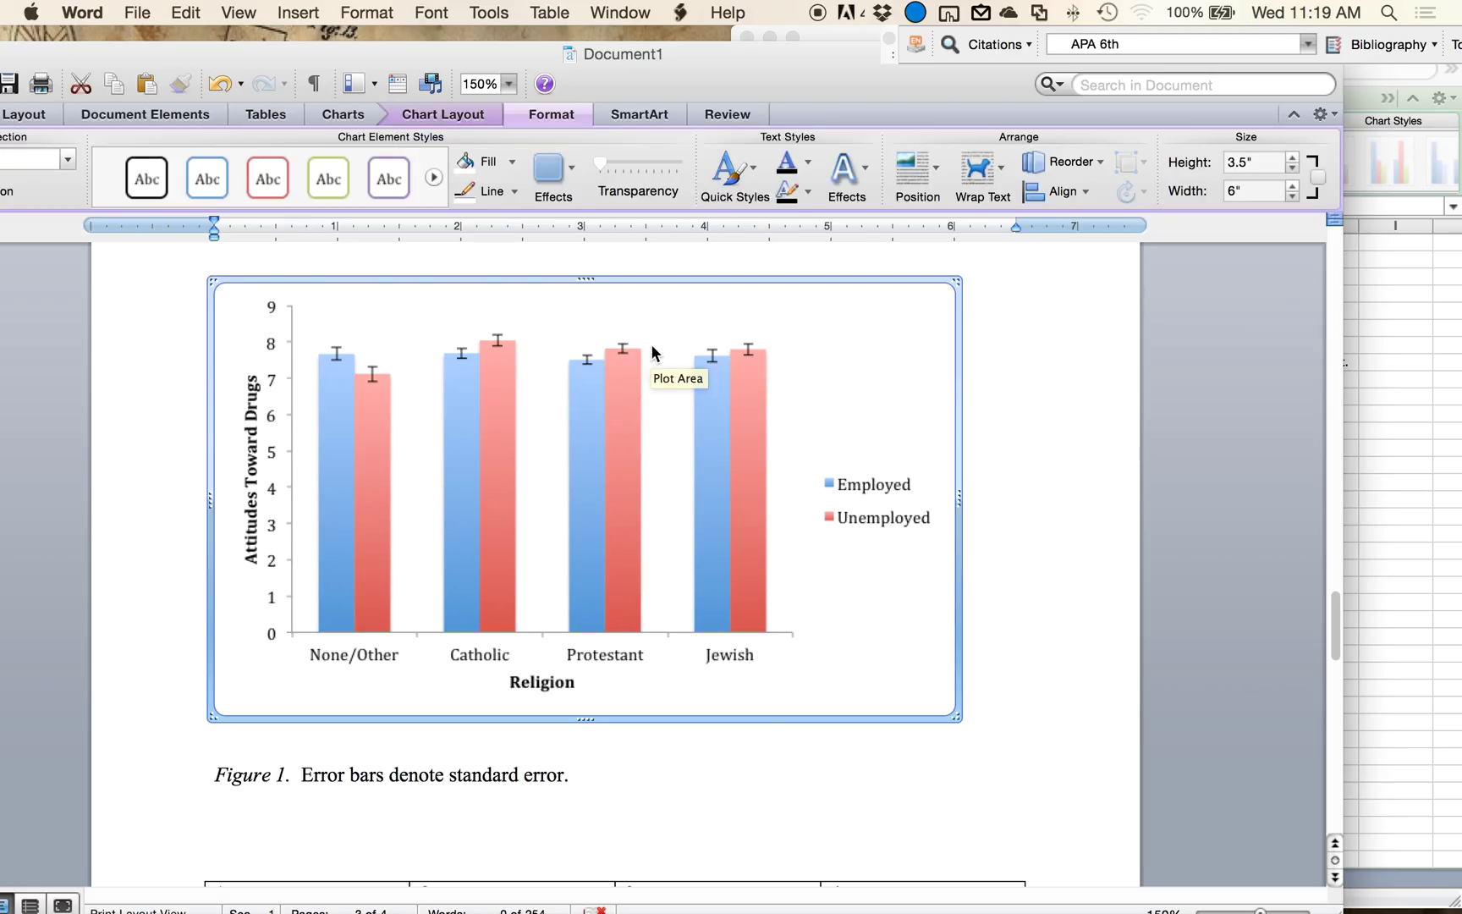
{"action": "left_click", "coordinate": [880, 526]}
{"action": "left_click_drag", "start_coordinate": [923, 467], "coordinate": [895, 300]}
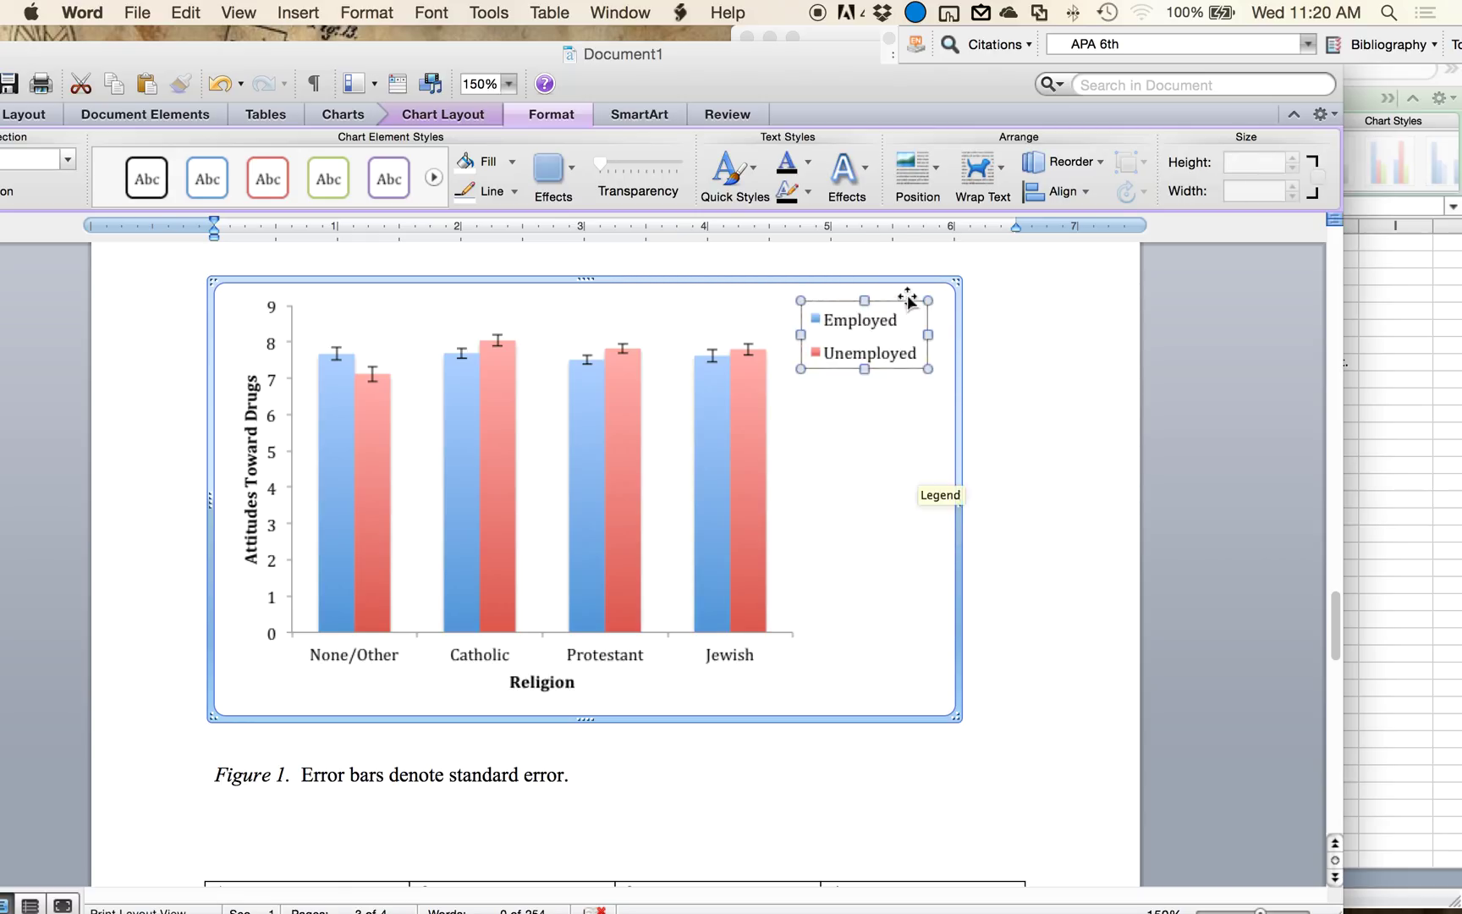
{"action": "key", "text": "Right"}
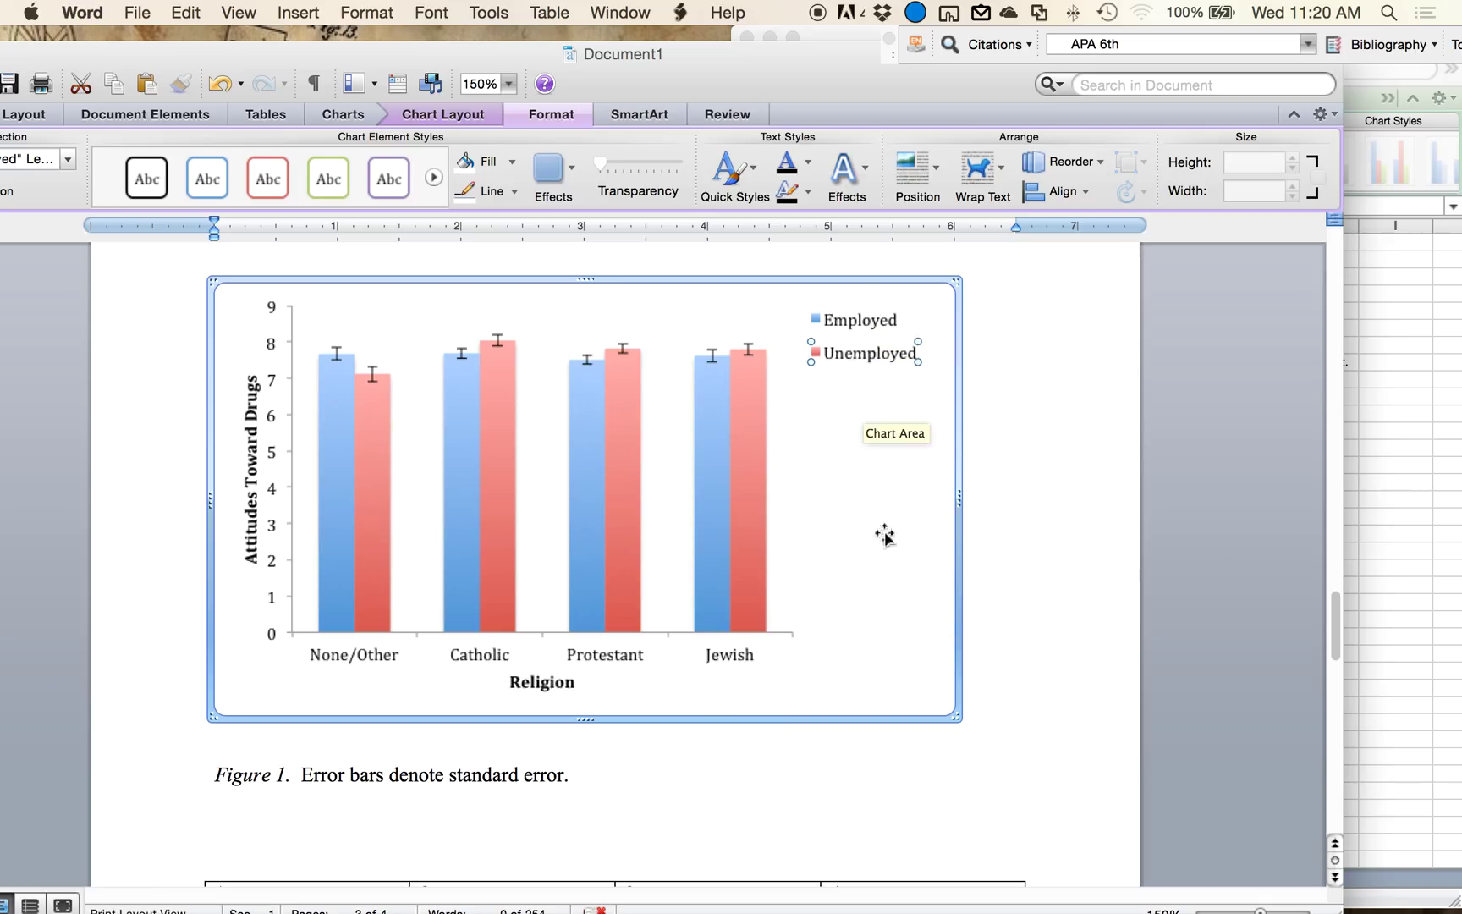
Step: Set the font of the horizontal axis's religion category labels to Times New Roman
{"action": "left_click", "coordinate": [604, 665]}
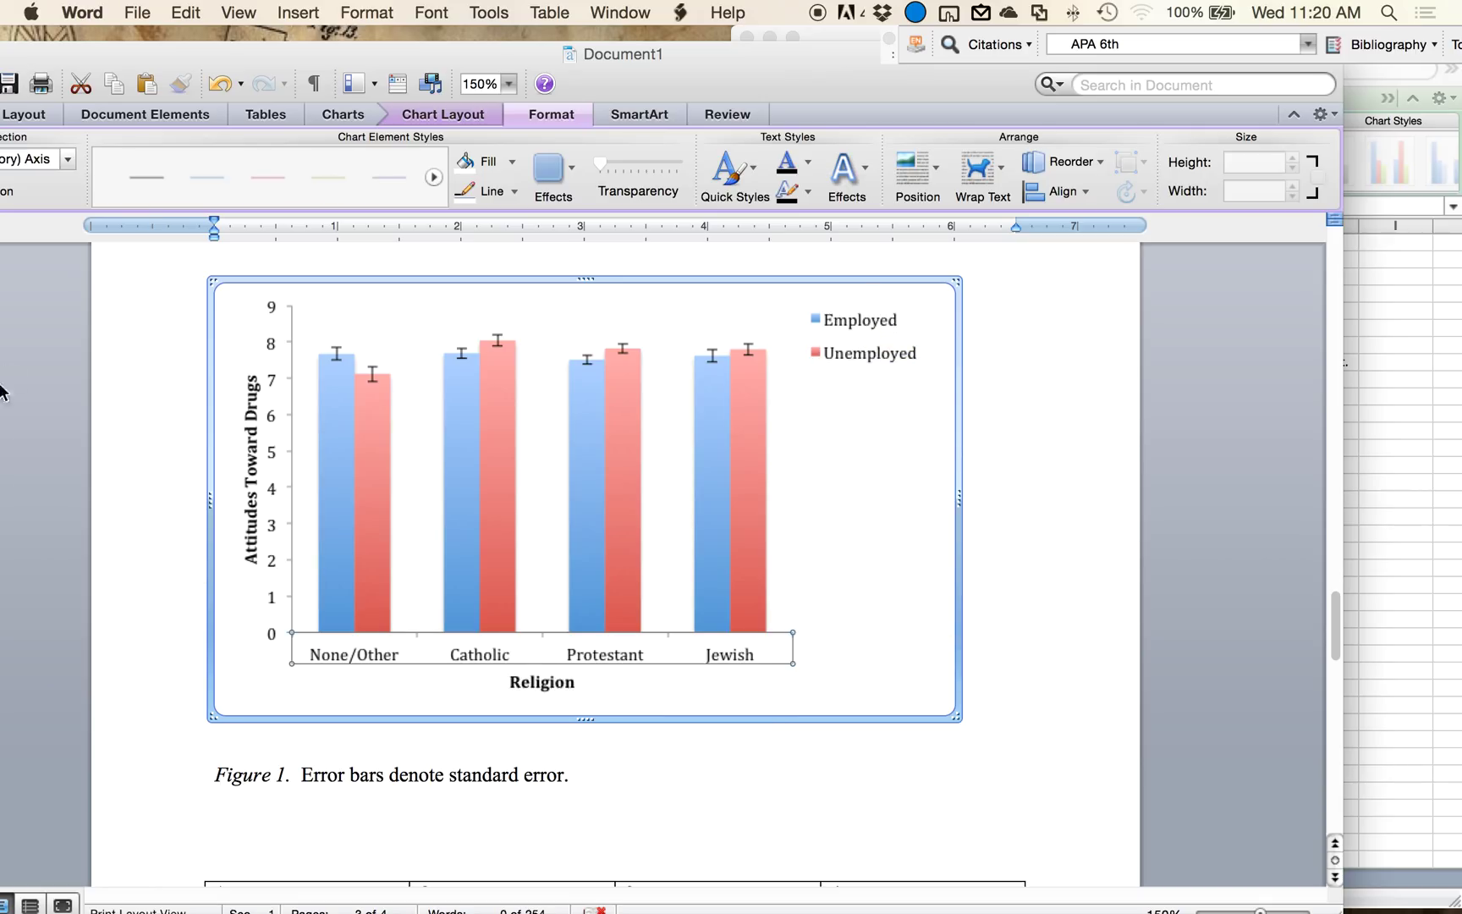
{"action": "left_click_drag", "start_coordinate": [154, 47], "coordinate": [273, 32]}
{"action": "left_click", "coordinate": [35, 103]}
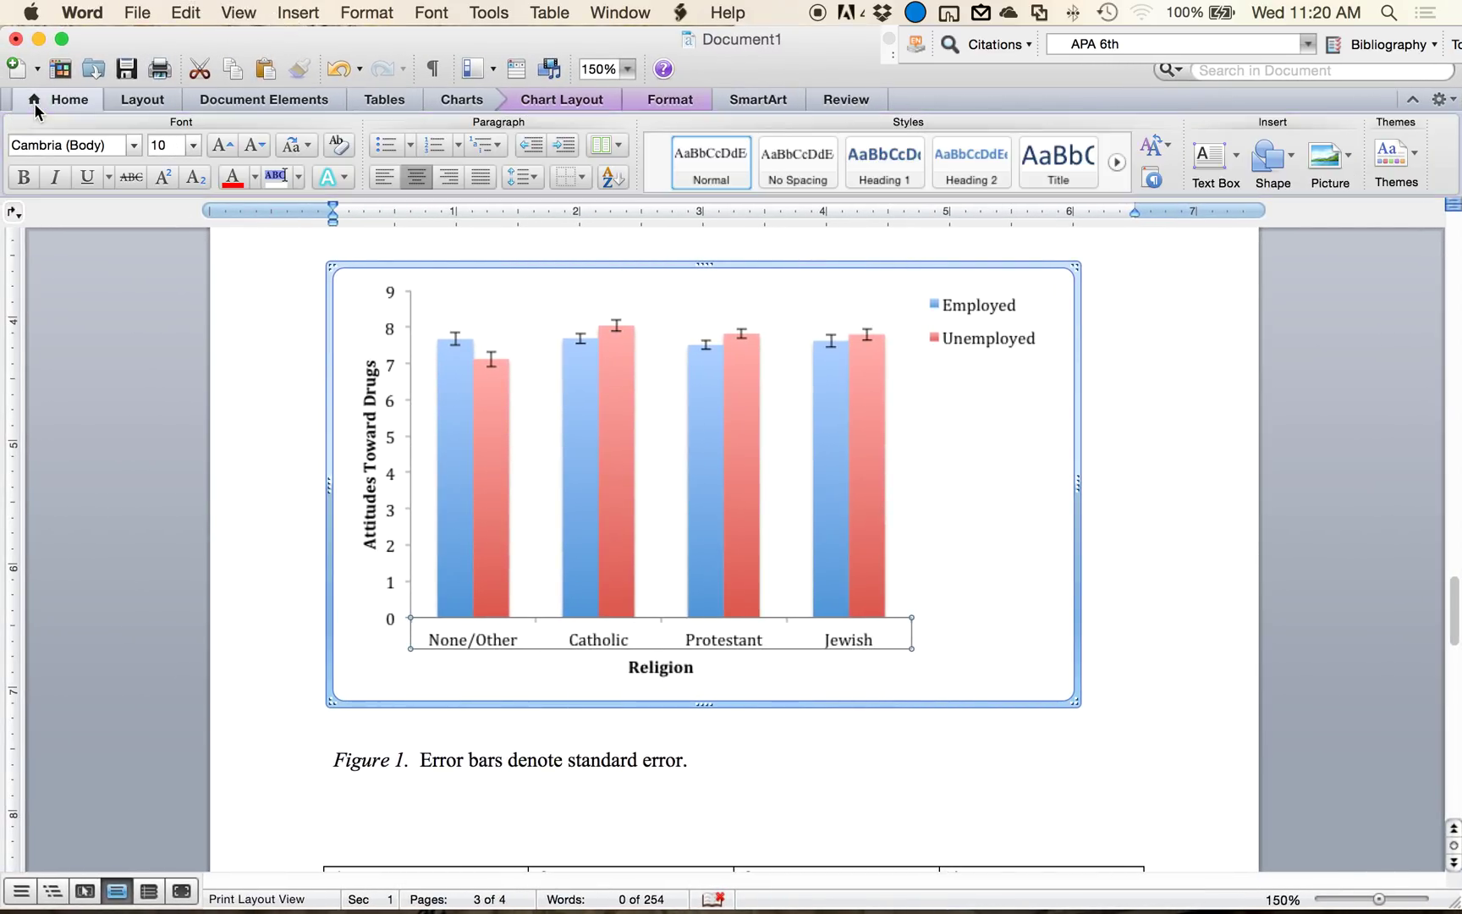
{"action": "left_click", "coordinate": [75, 146]}
{"action": "type", "text": "Times New Roman"}
{"action": "key", "text": "Return"}
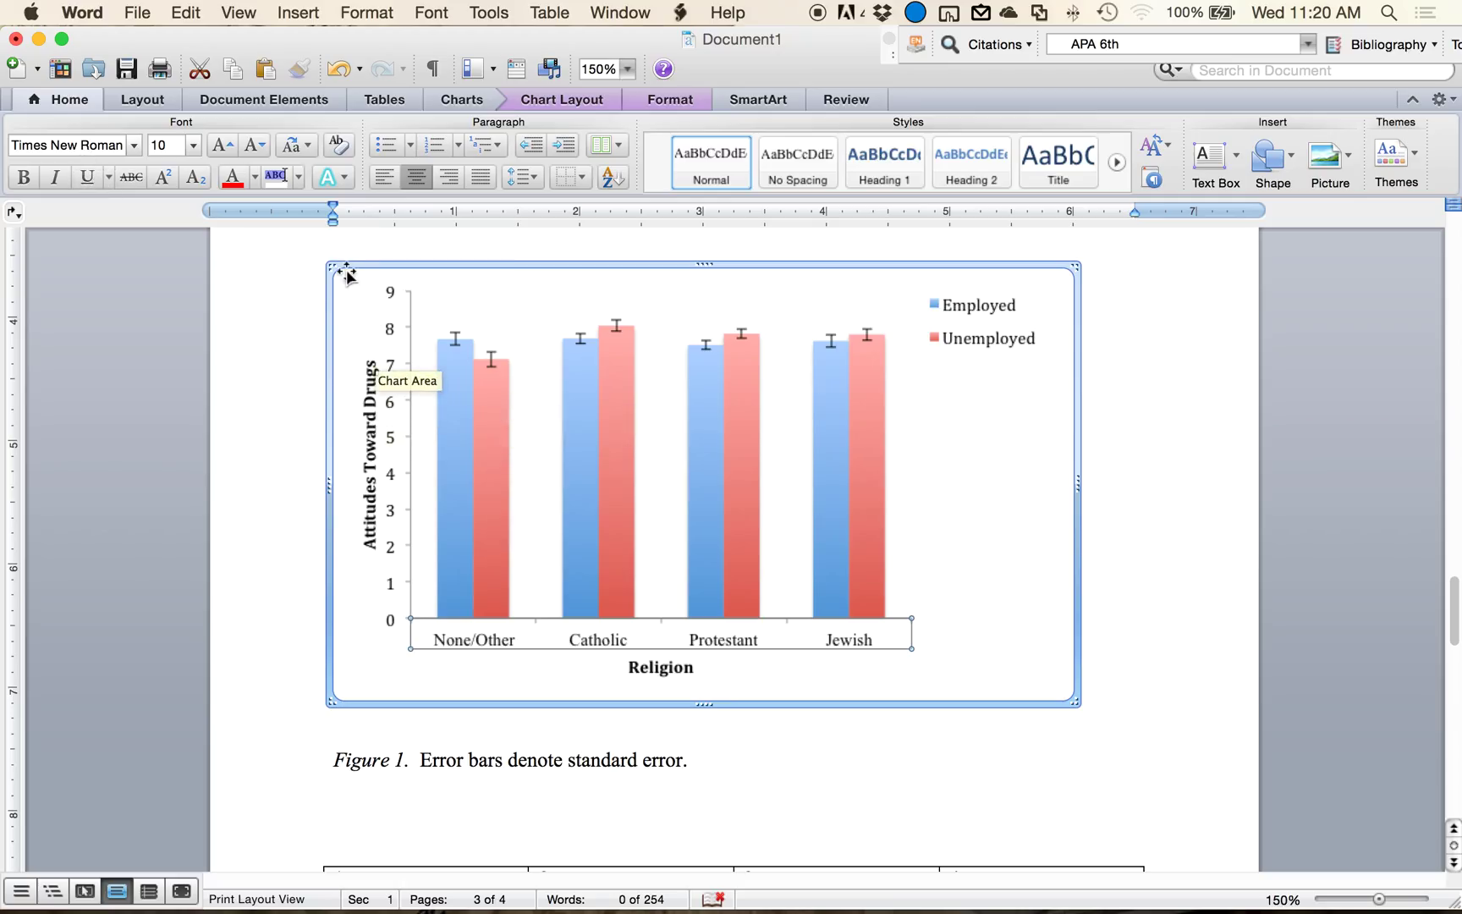
{"action": "left_click", "coordinate": [101, 146]}
{"action": "type", "text": "Times New Roman"}
{"action": "key", "text": "Return"}
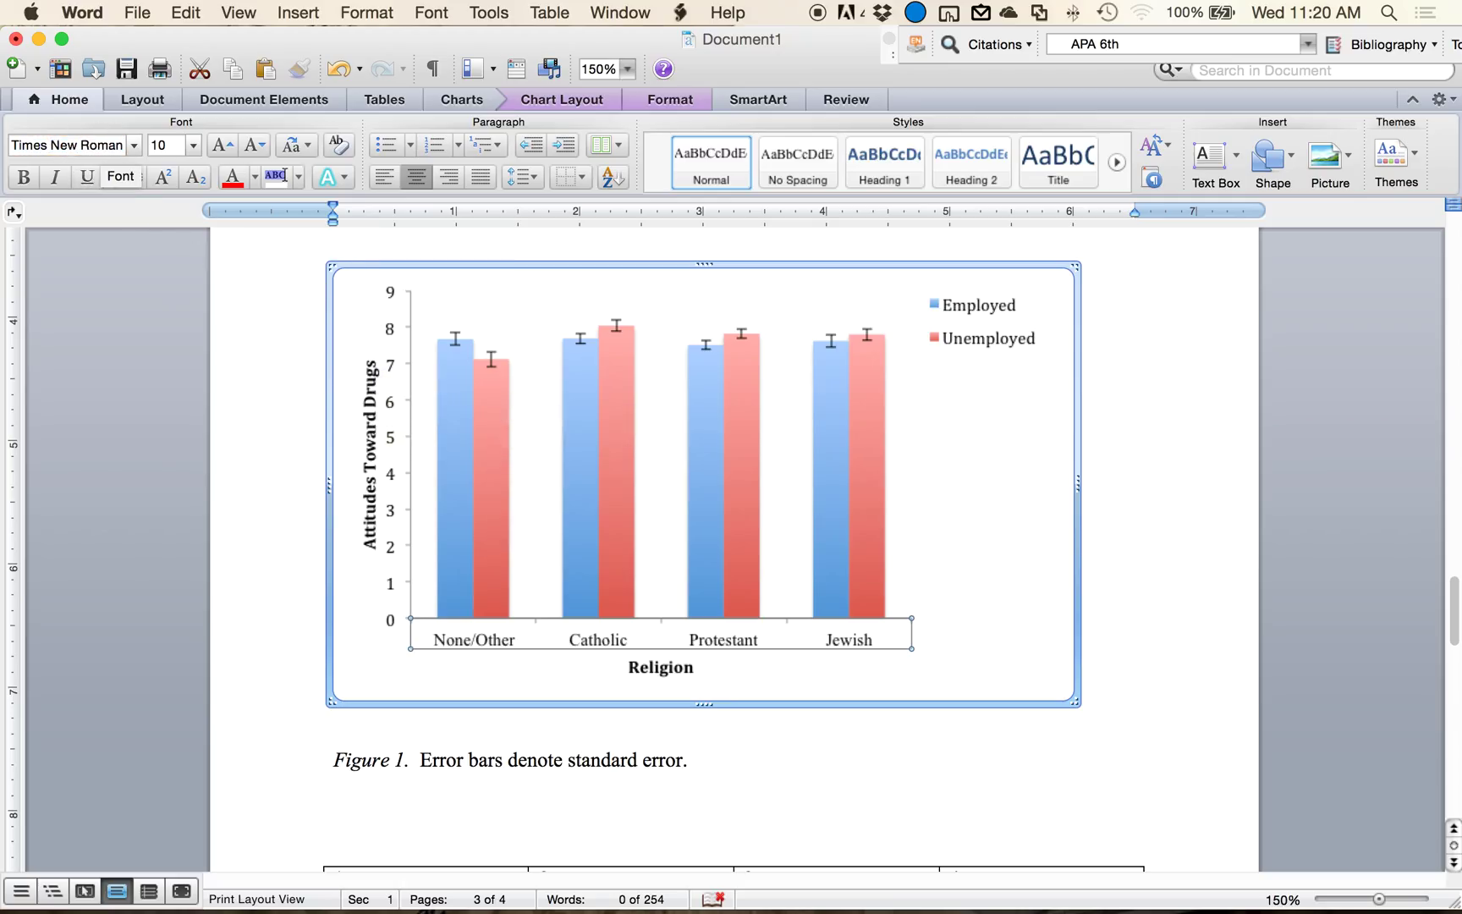
Step: Set the font of the vertical axis's number labels to Times New Roman
{"action": "left_click", "coordinate": [391, 546]}
{"action": "left_click", "coordinate": [392, 510]}
{"action": "left_click", "coordinate": [68, 145]}
{"action": "type", "text": "Times New Roman"}
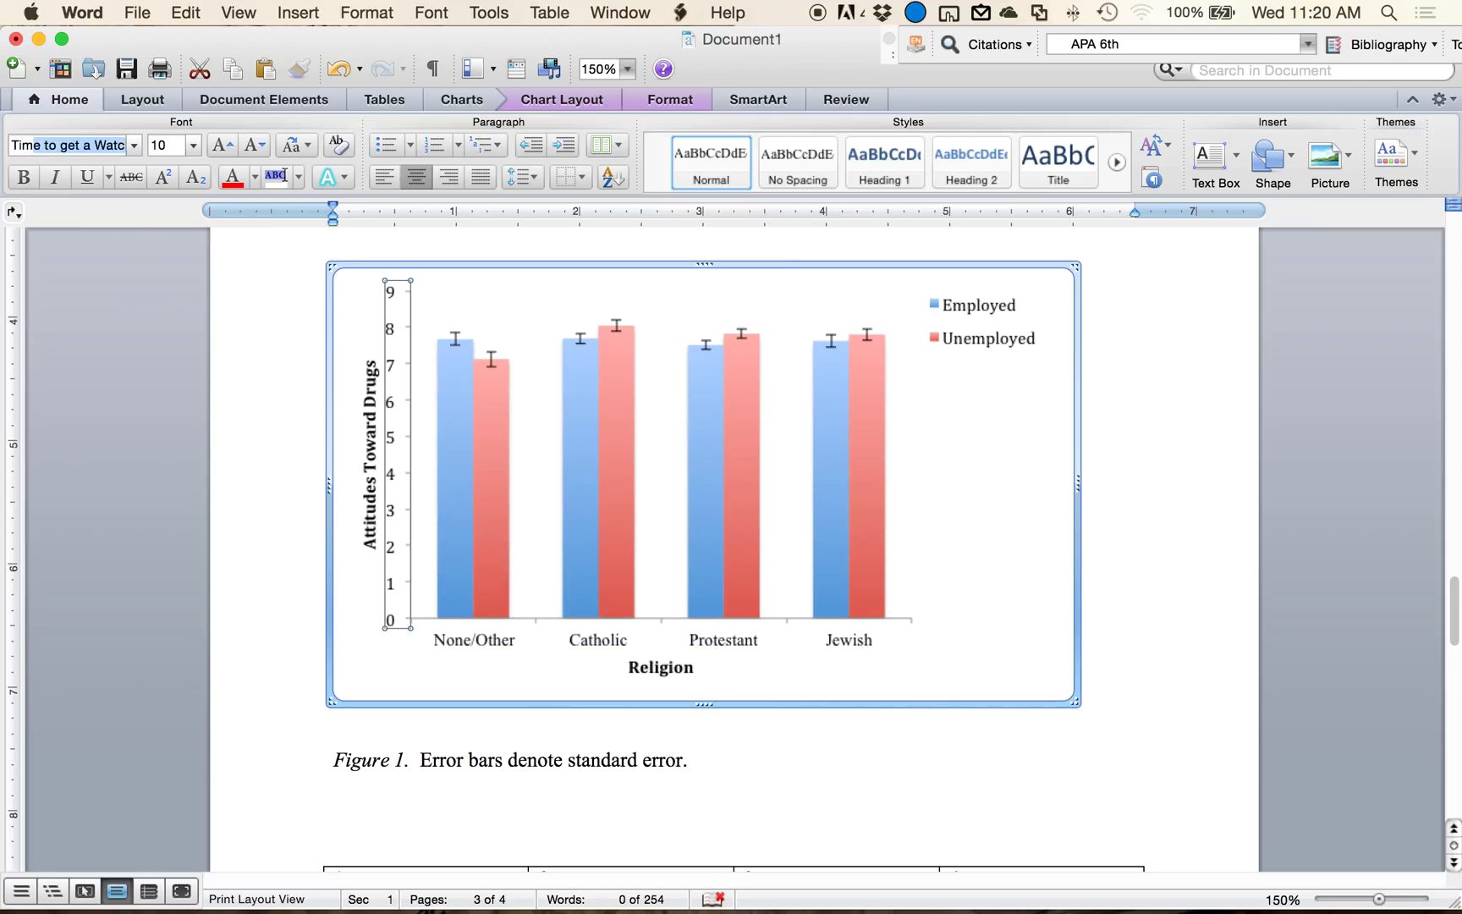
{"action": "key", "text": "Return"}
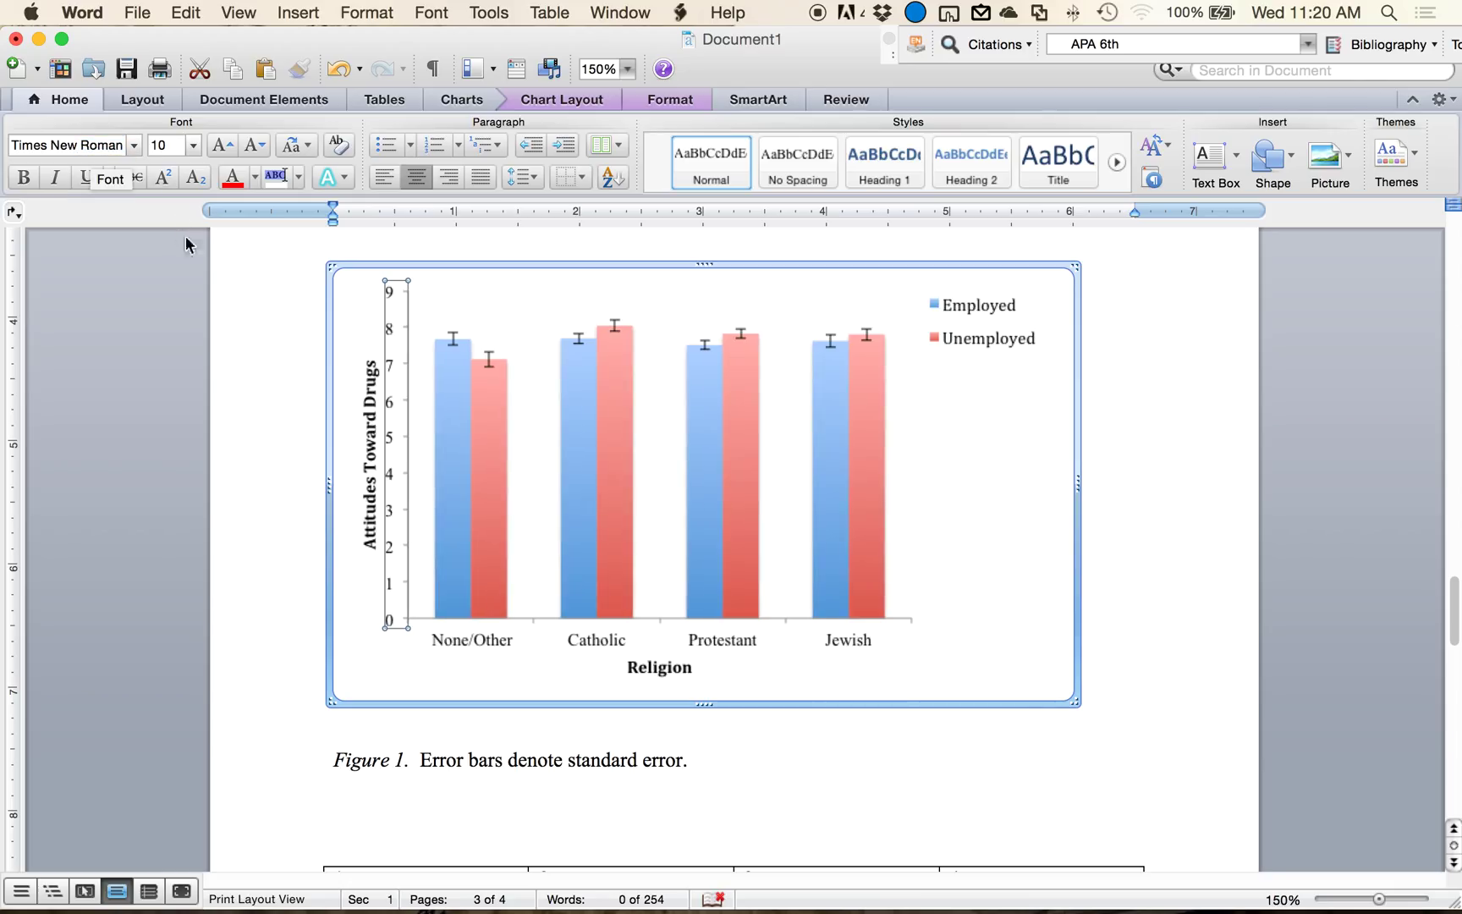
Step: Change the font of the vertical axis title "Attitudes Toward Drugs" to Times New Roman
{"action": "left_click", "coordinate": [370, 389]}
{"action": "left_click", "coordinate": [111, 145]}
{"action": "type", "text": "Times"}
{"action": "key", "text": "Return"}
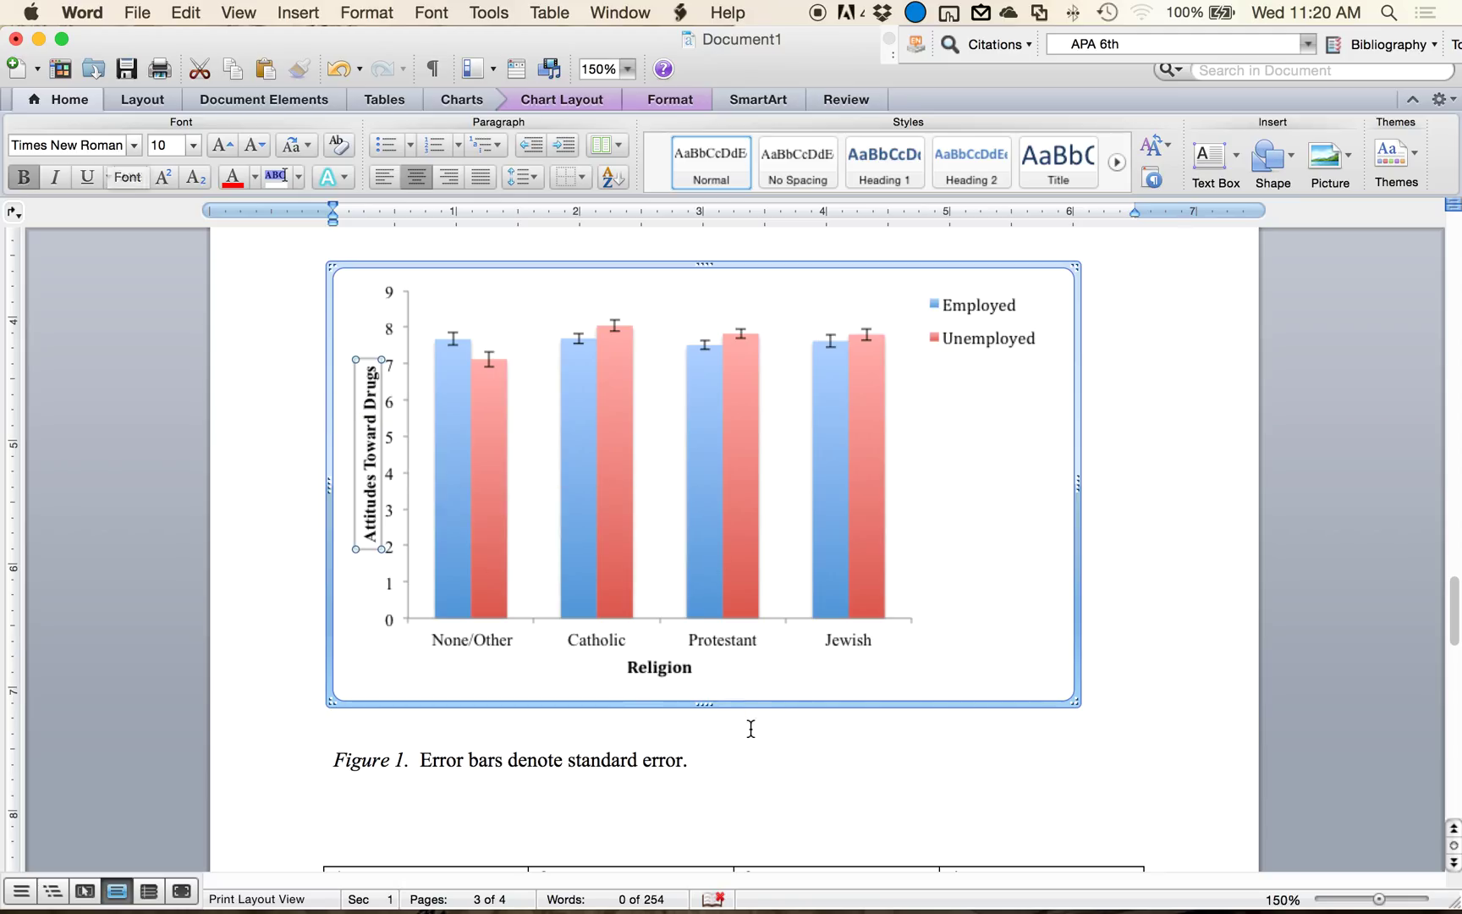
Step: Change the font of the horizontal axis title "Religion" to Times New Roman
{"action": "left_click", "coordinate": [684, 668]}
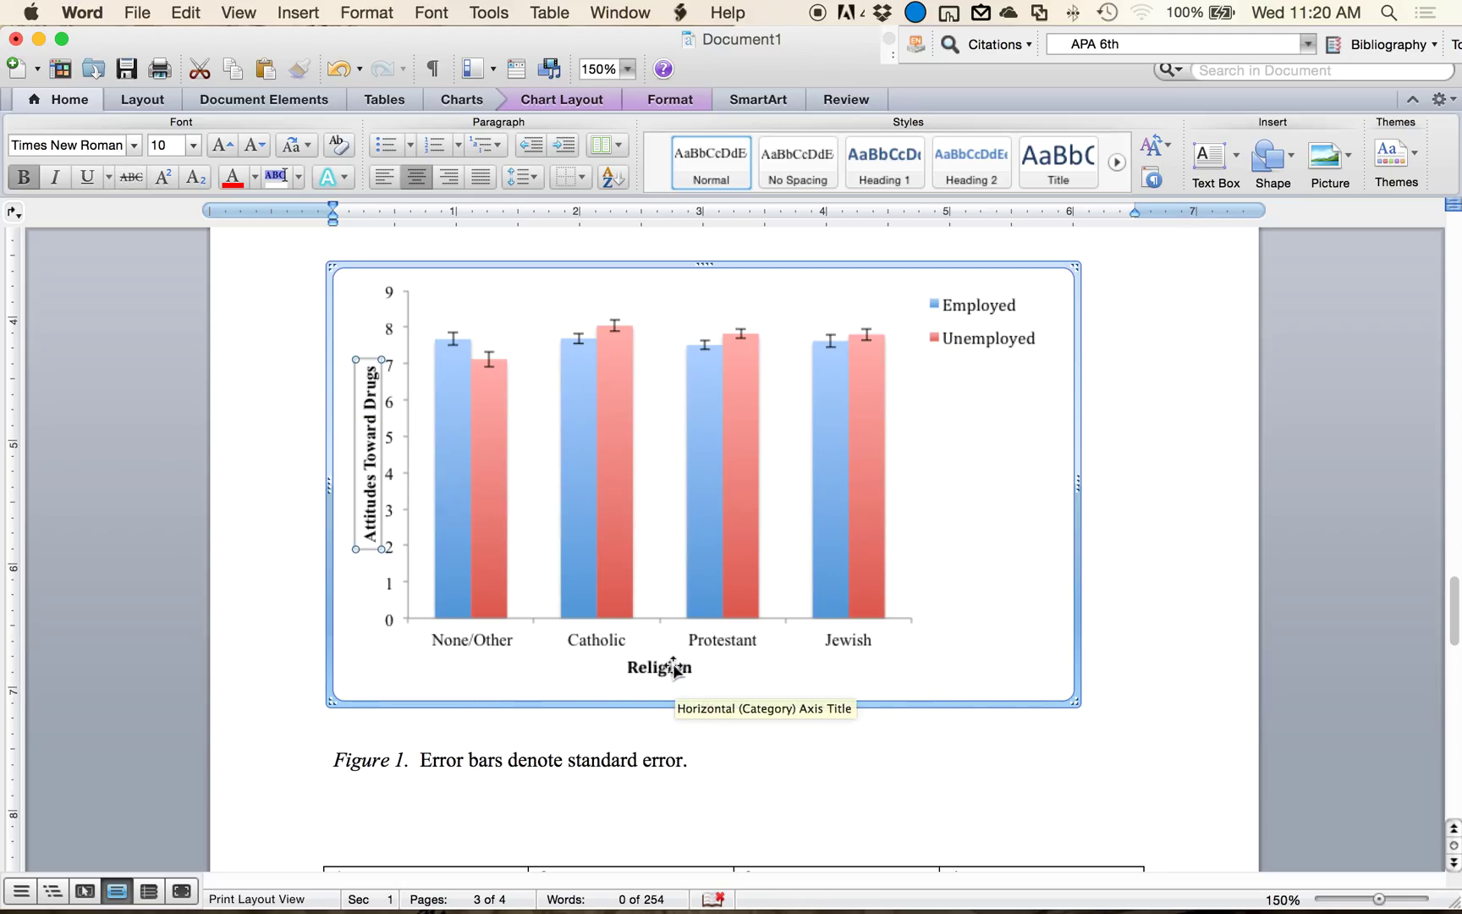
{"action": "left_click", "coordinate": [71, 146]}
{"action": "type", "text": "Times"}
{"action": "key", "text": "Return"}
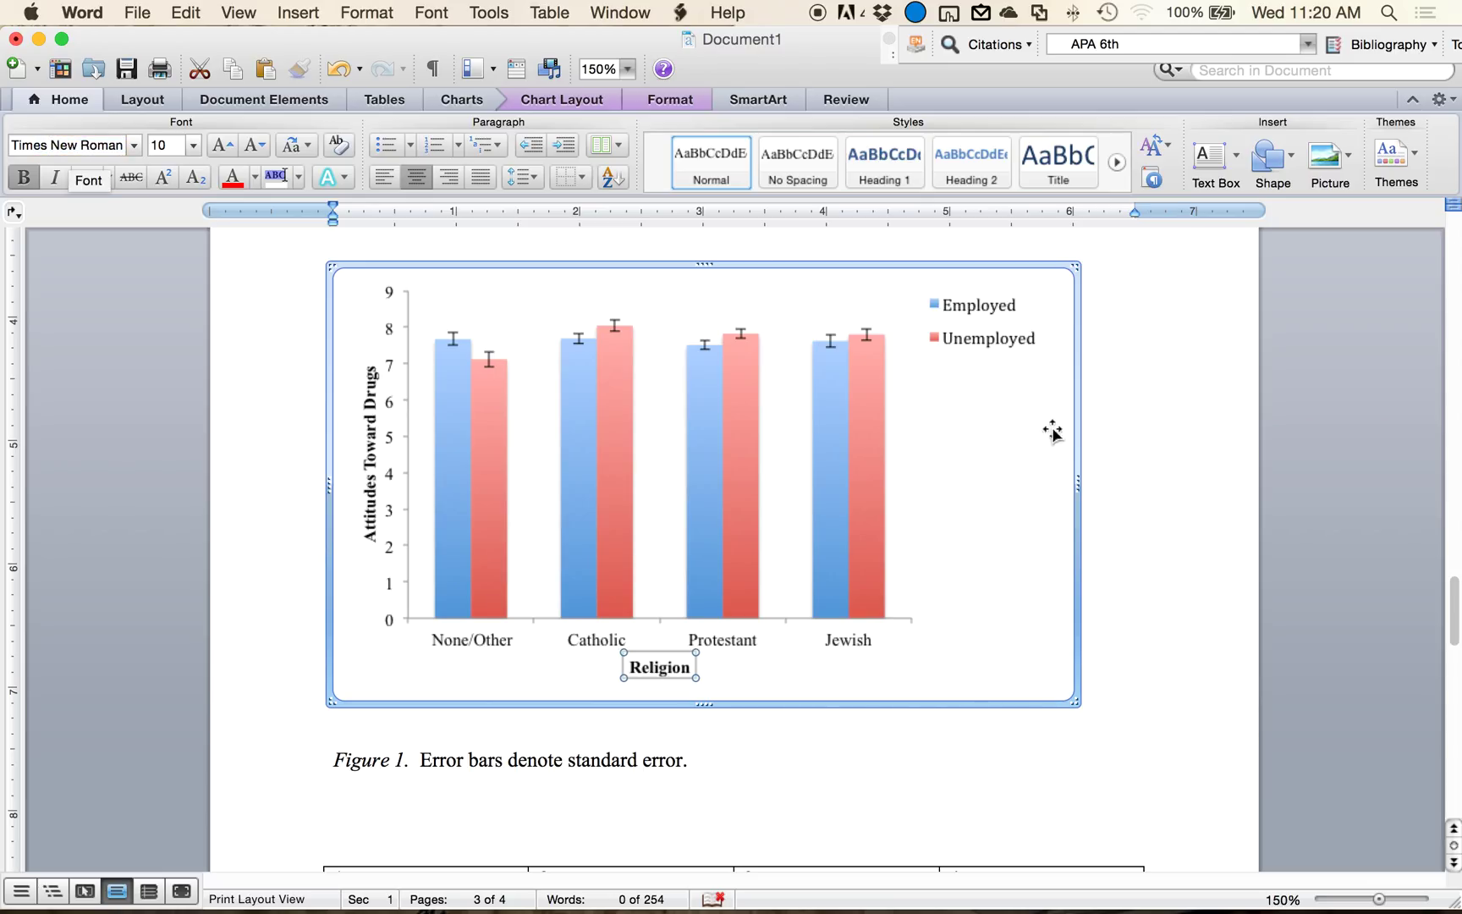
Step: Set the legend's font to Times New Roman and deselect the chart
{"action": "left_click", "coordinate": [997, 333]}
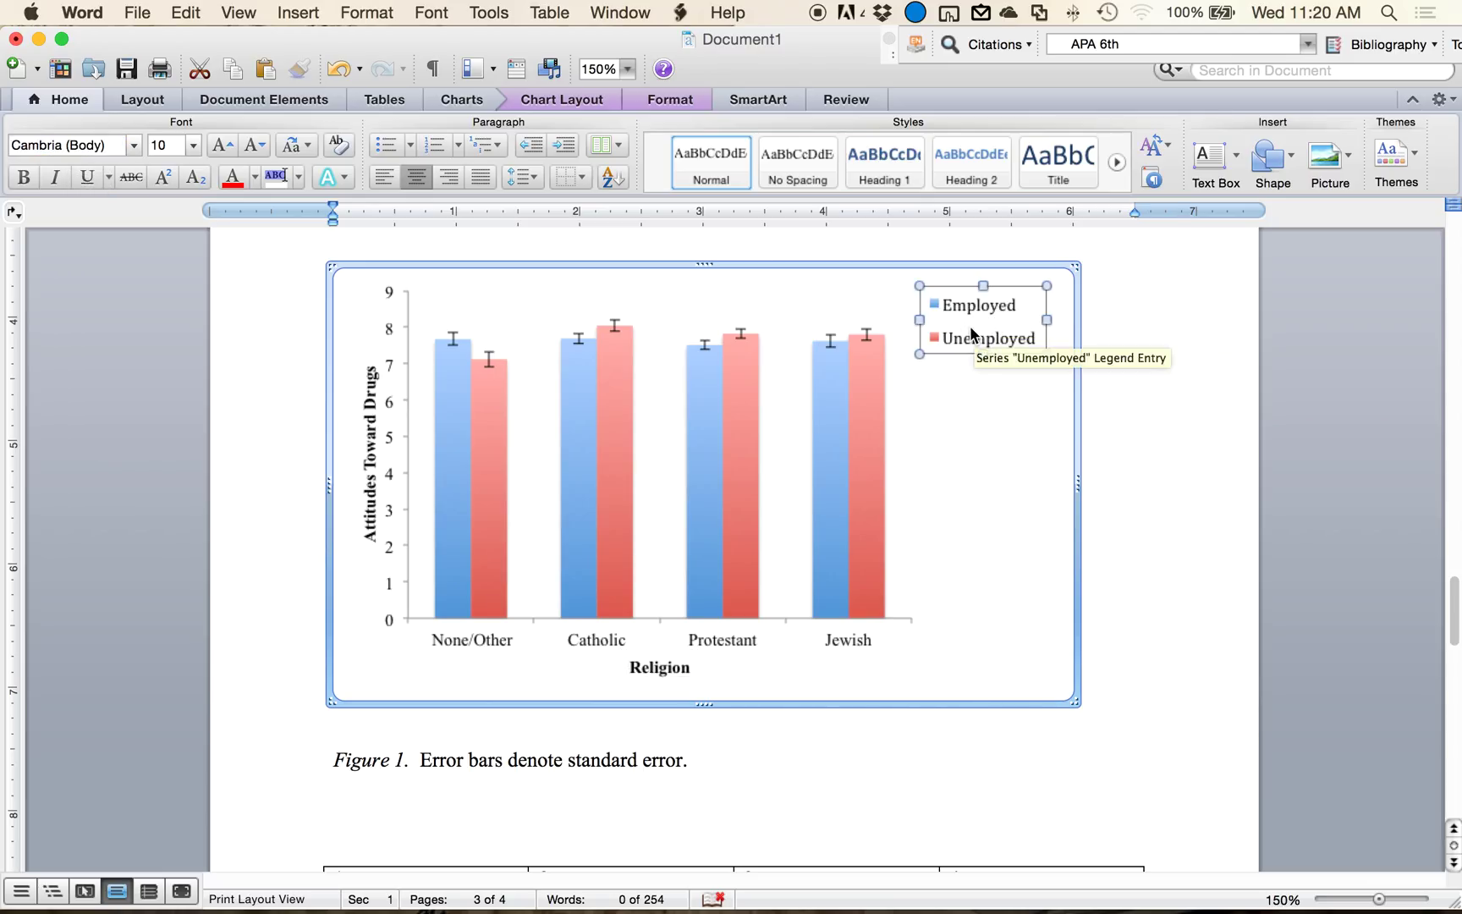
{"action": "left_click", "coordinate": [67, 149]}
{"action": "type", "text": "Times"}
{"action": "key", "text": "BackSpace"}
{"action": "key", "text": "BackSpace"}
{"action": "type", "text": "s New Roman"}
{"action": "key", "text": "Return"}
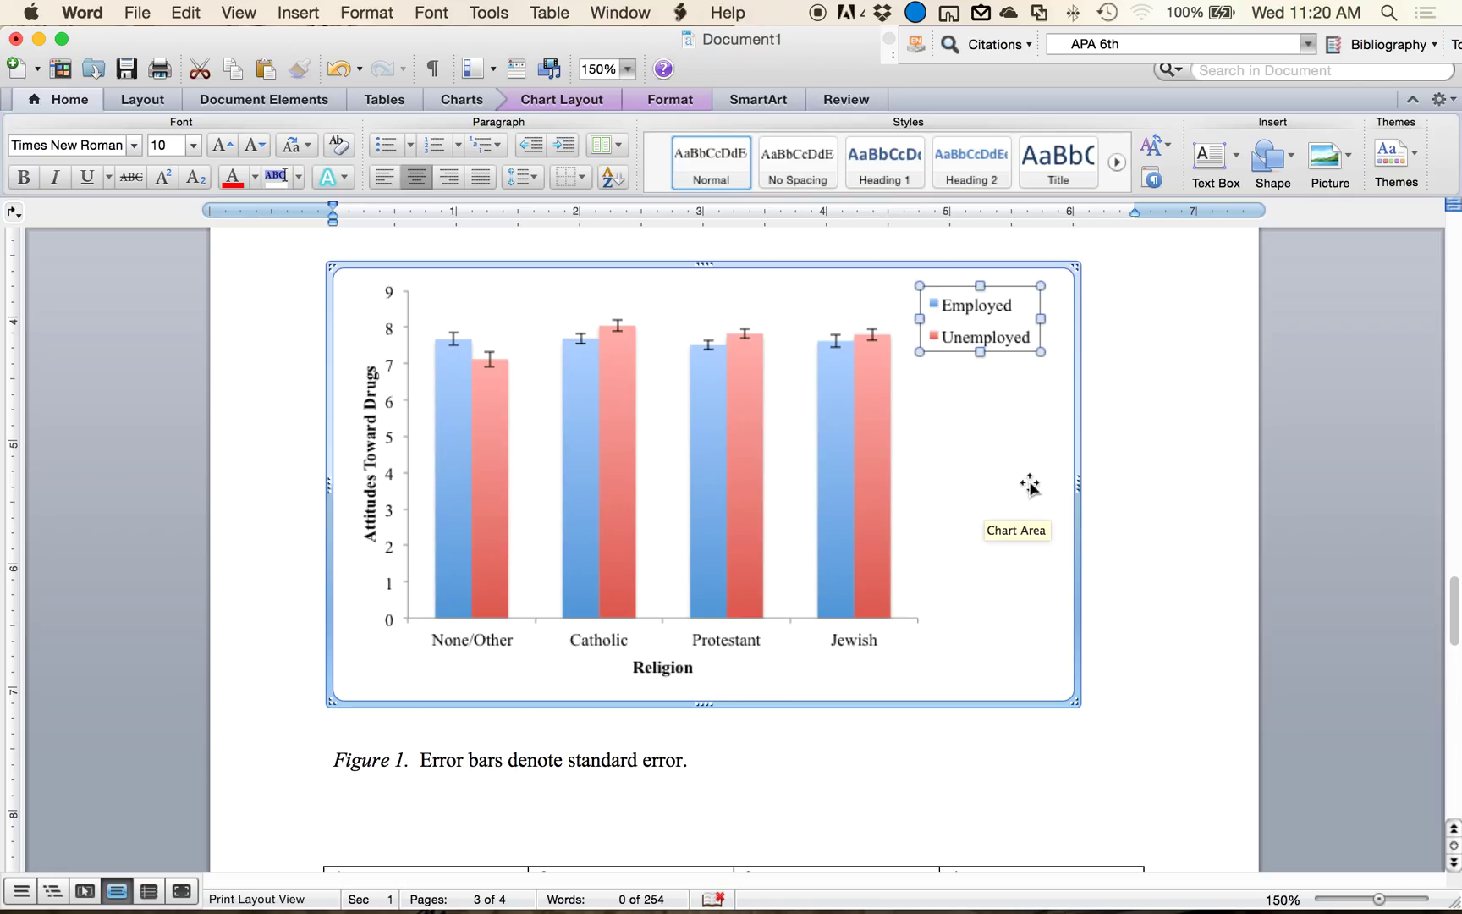
{"action": "left_click", "coordinate": [919, 739]}
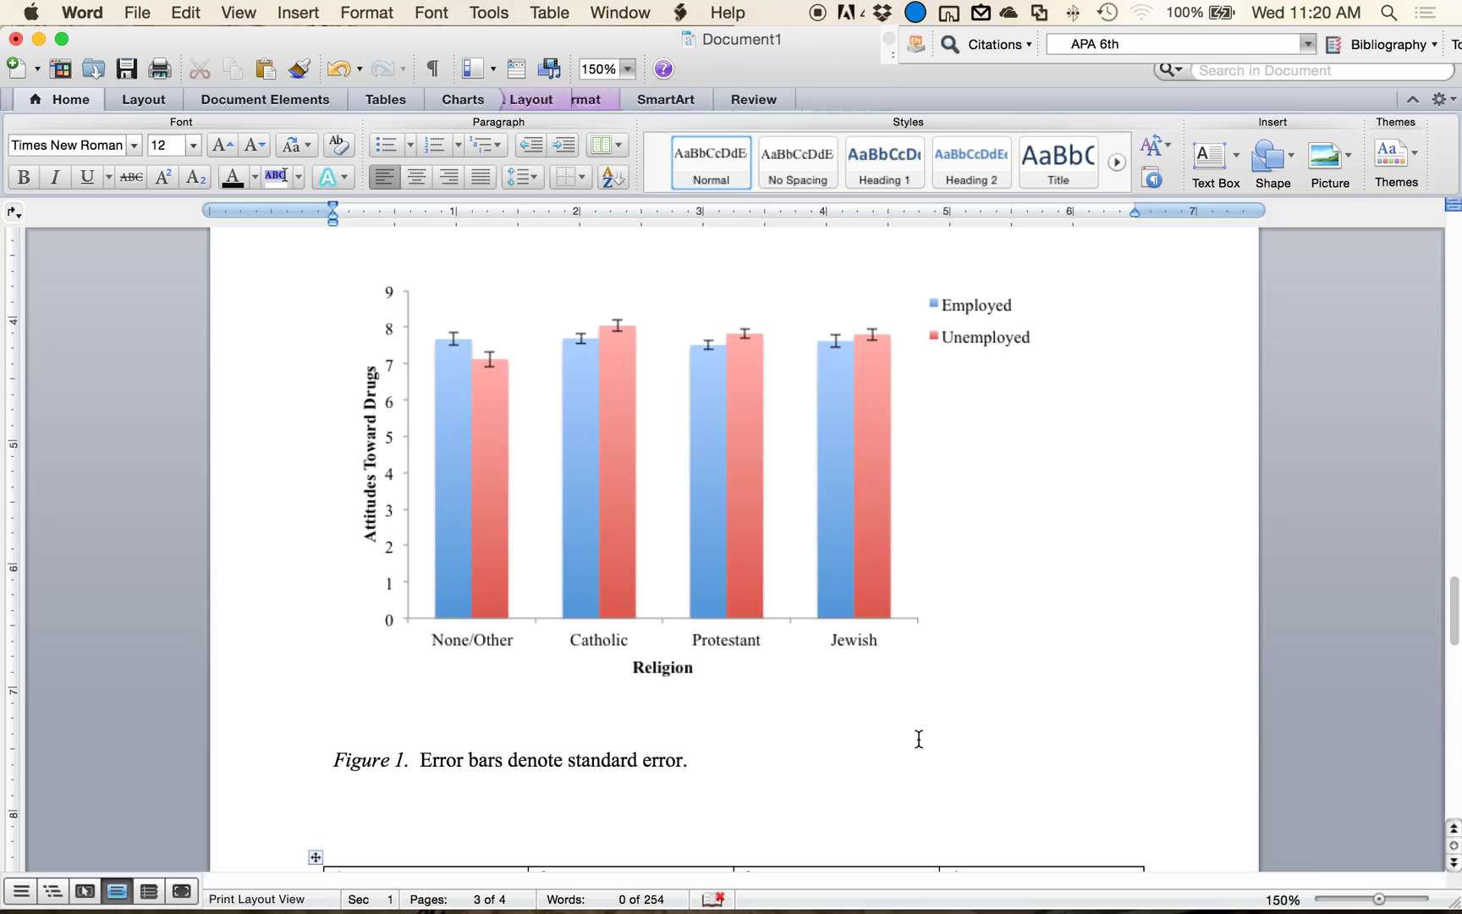